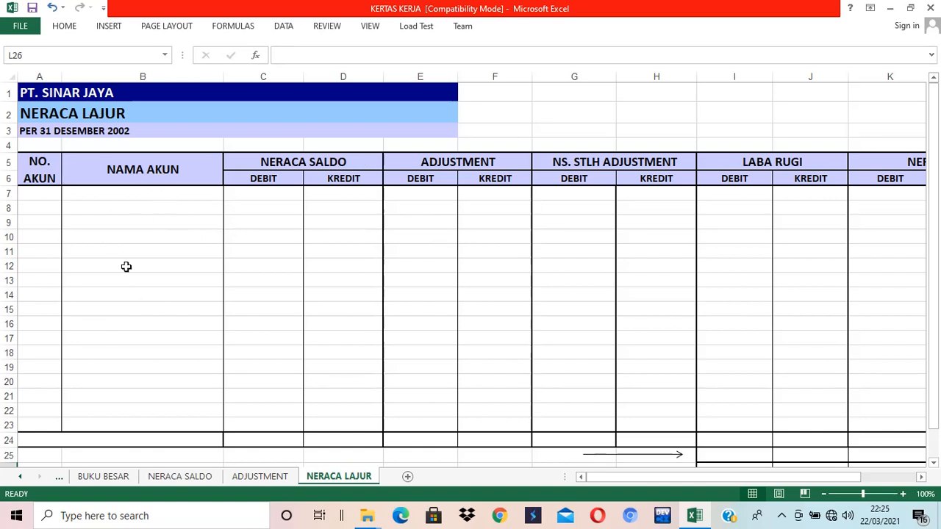
Compare the account lists on the AKUN and NERACA SALDO sheets with the account columns of NERACA LAJUR.
left_click(20, 478)
left_click(21, 478)
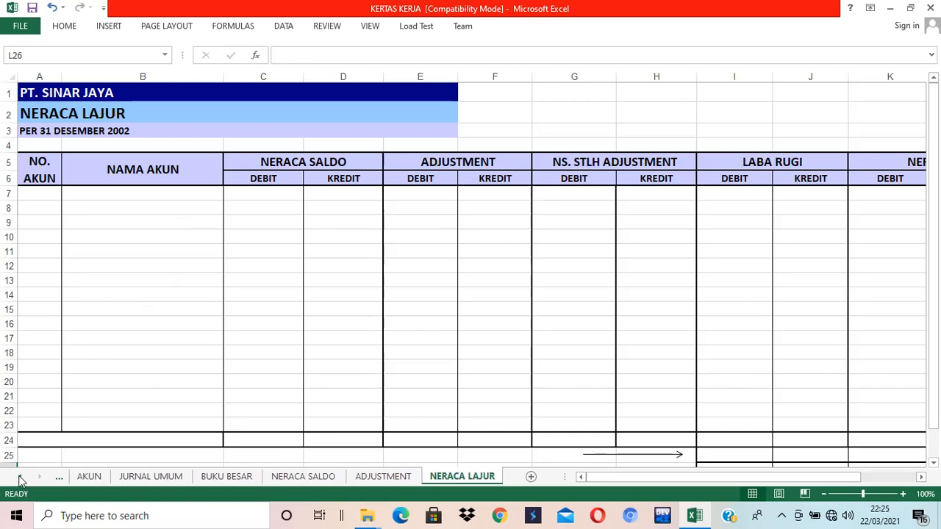
left_click(89, 477)
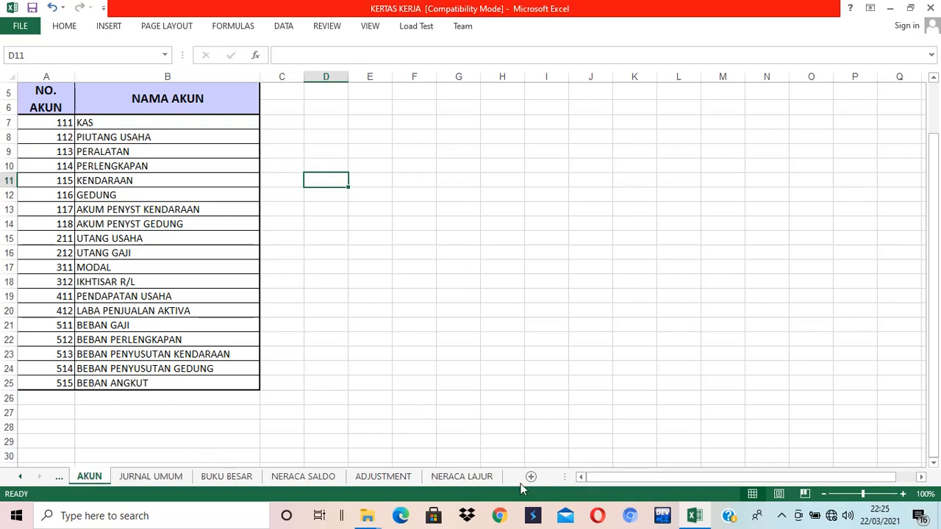
left_click(493, 479)
left_click(479, 478)
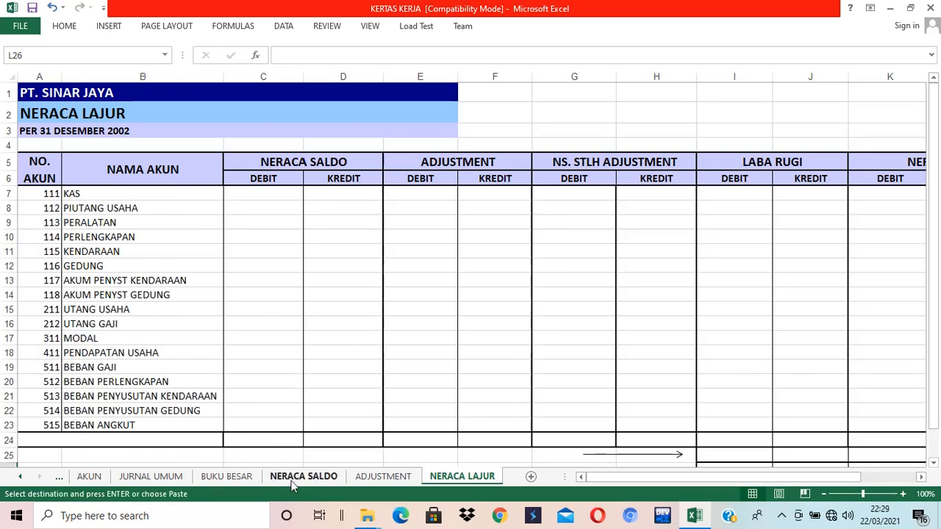
left_click(293, 479)
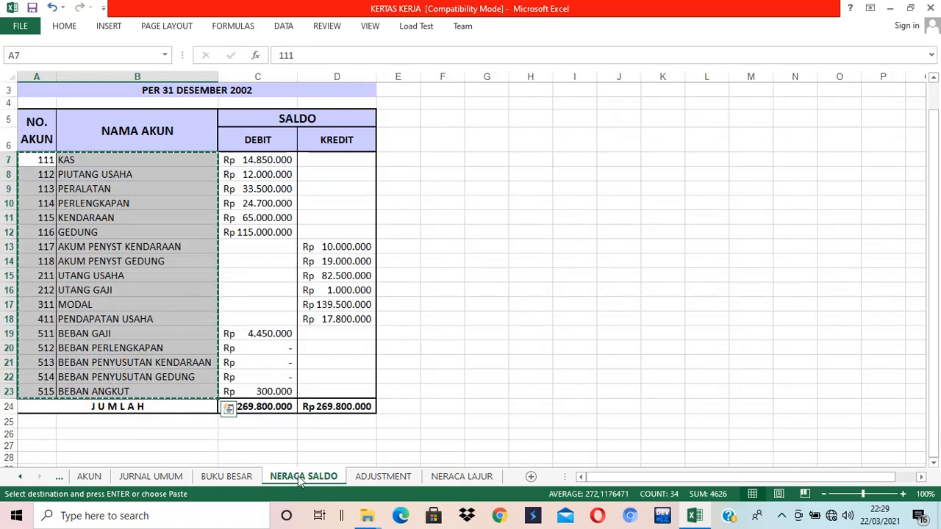
left_click(93, 478)
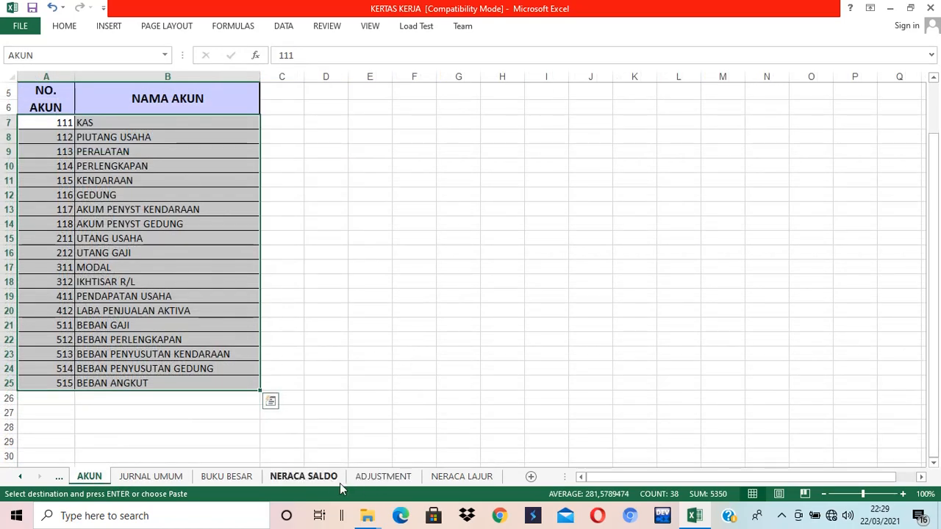
left_click(311, 478)
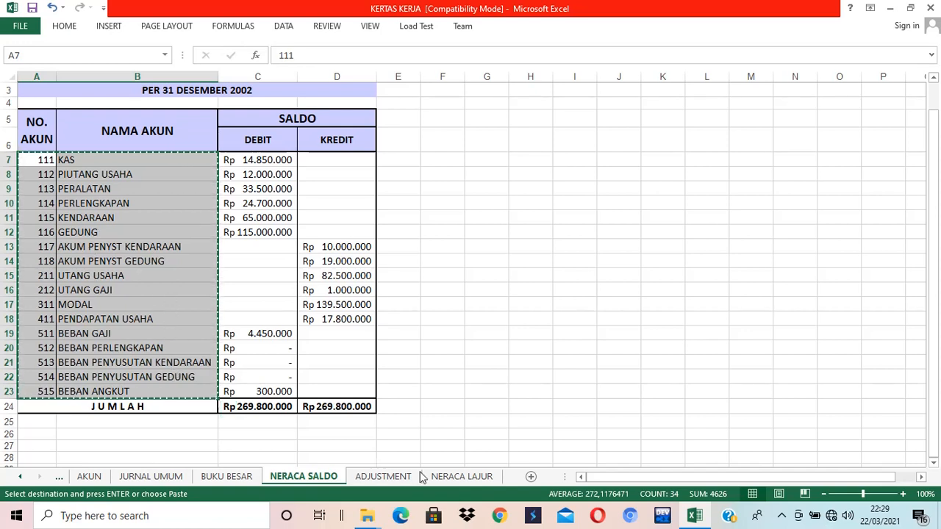
Paste the account numbers and names copied from NERACA SALDO into the NERACA LAJUR sheet, starting at cell A7.
left_click(479, 478)
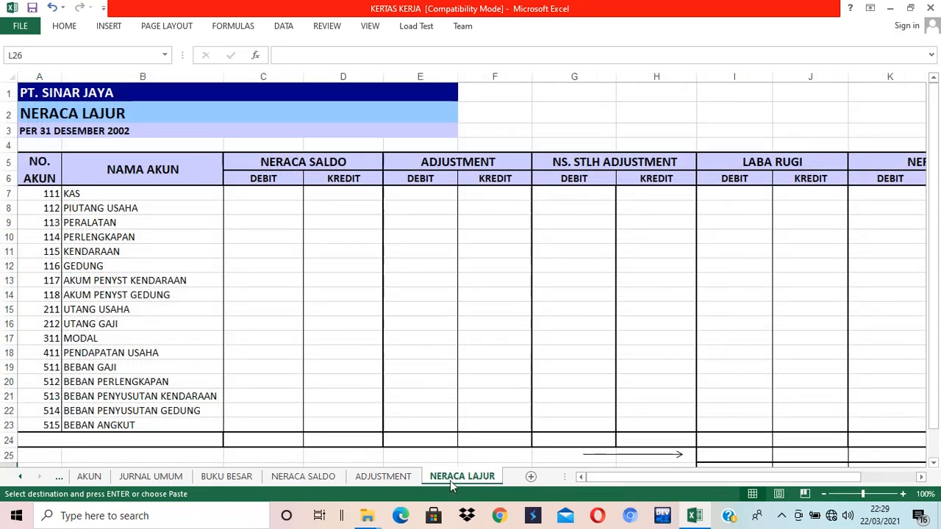
left_click(43, 194)
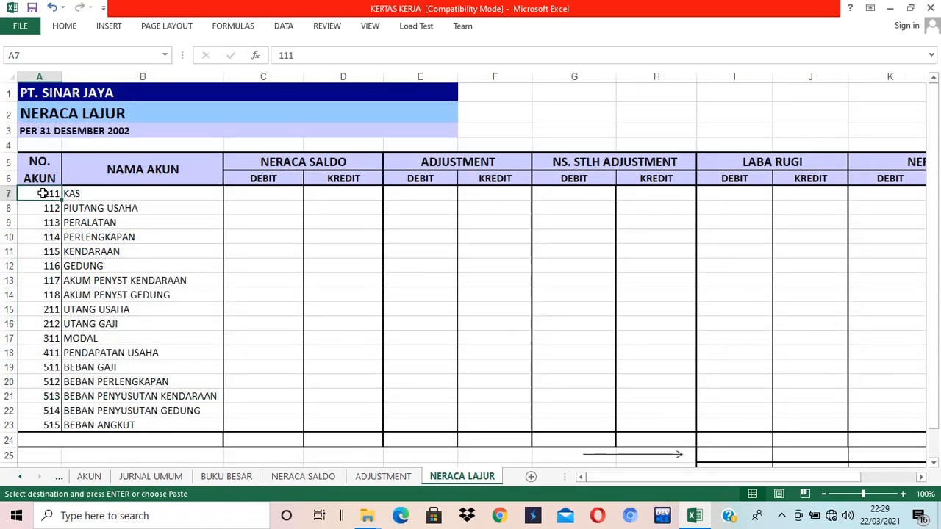
key("ctrl+v")
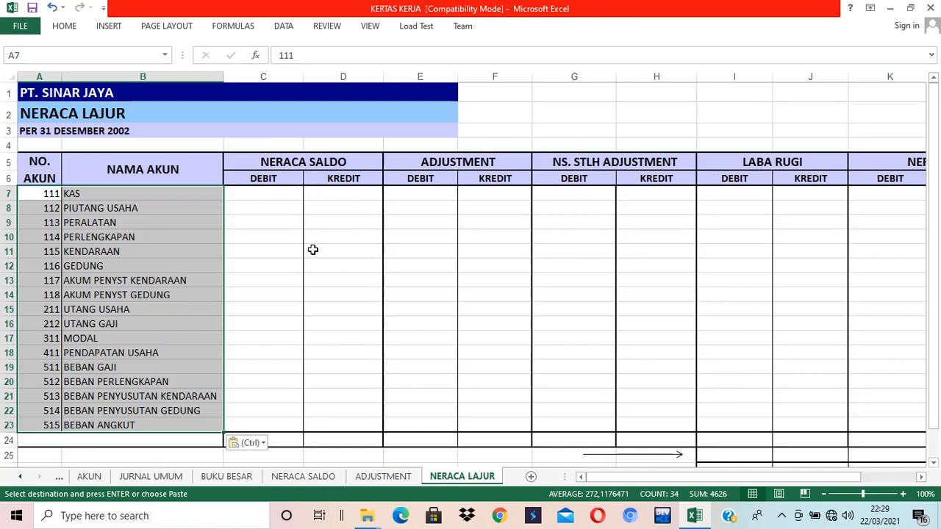
Review the NERACA SALDO and ADJUSTMENT sheets as sources for the worksheet columns, including the debit accounts 111 to 116.
left_click(319, 478)
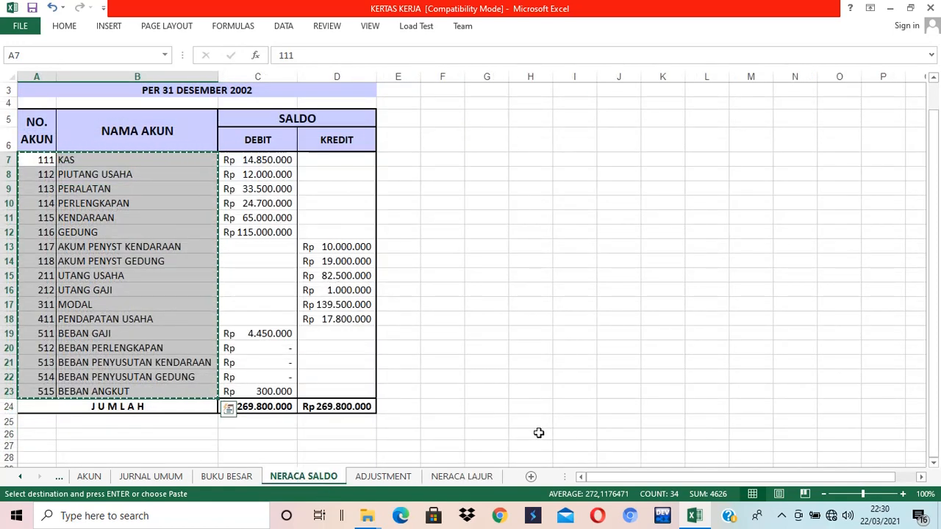
left_click(470, 478)
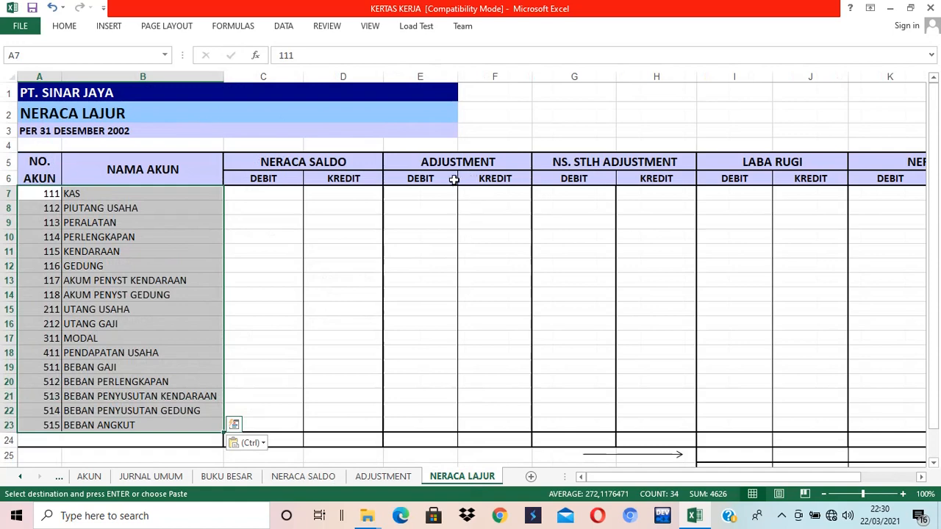
left_click(398, 478)
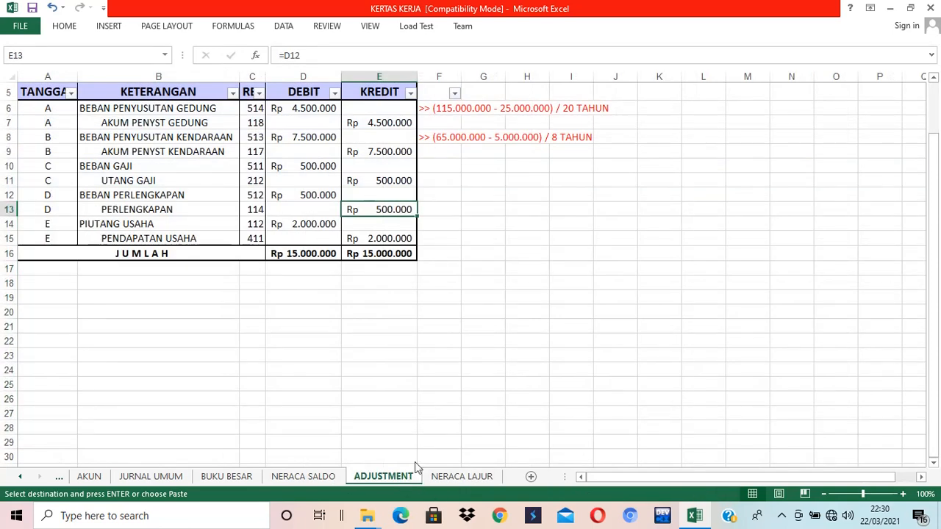
scroll(478, 345, "down", 1)
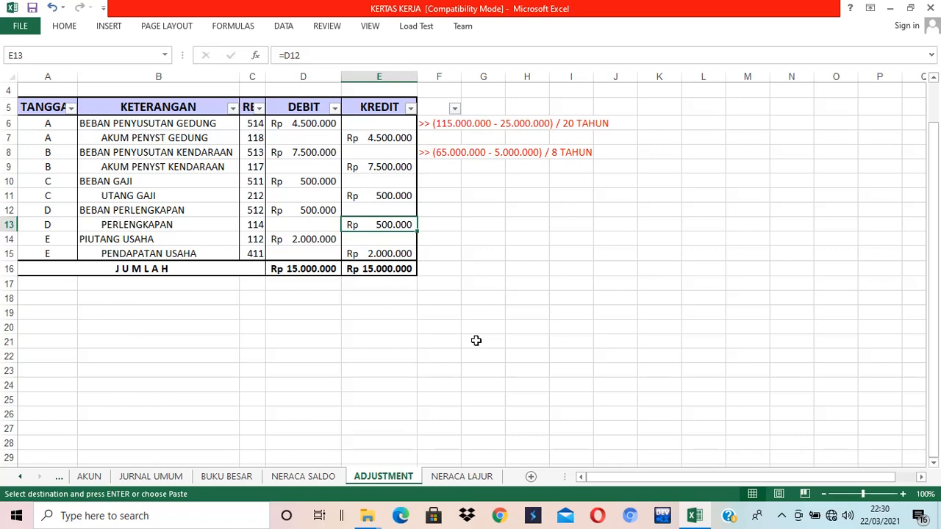
left_click(302, 476)
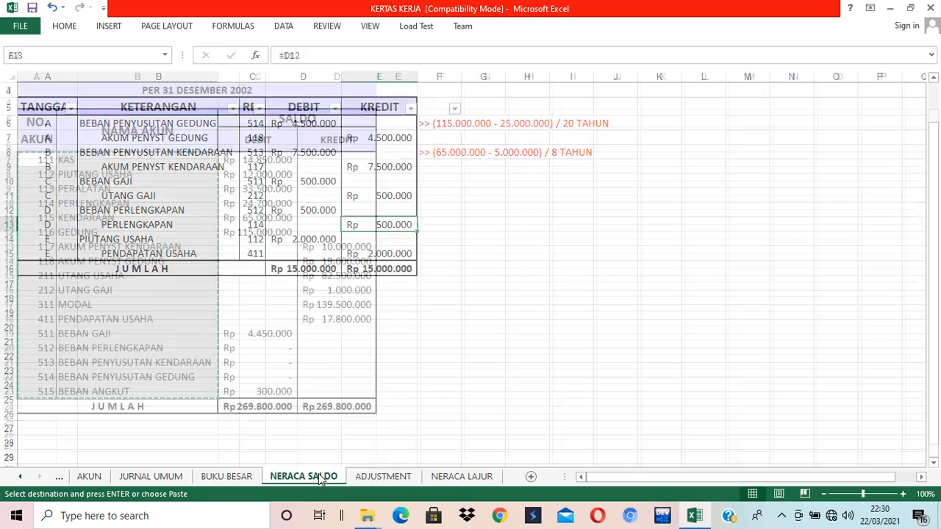
left_click(457, 476)
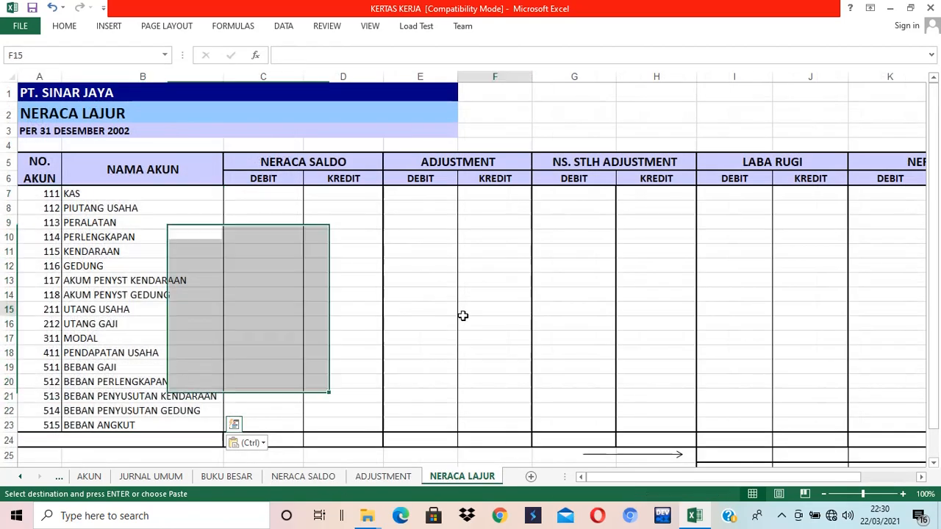
left_click(486, 309)
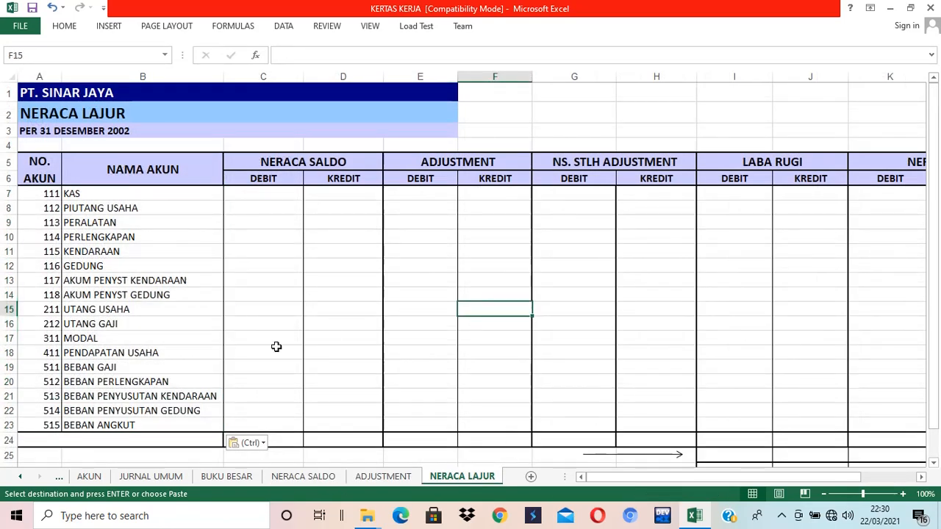
left_click(316, 478)
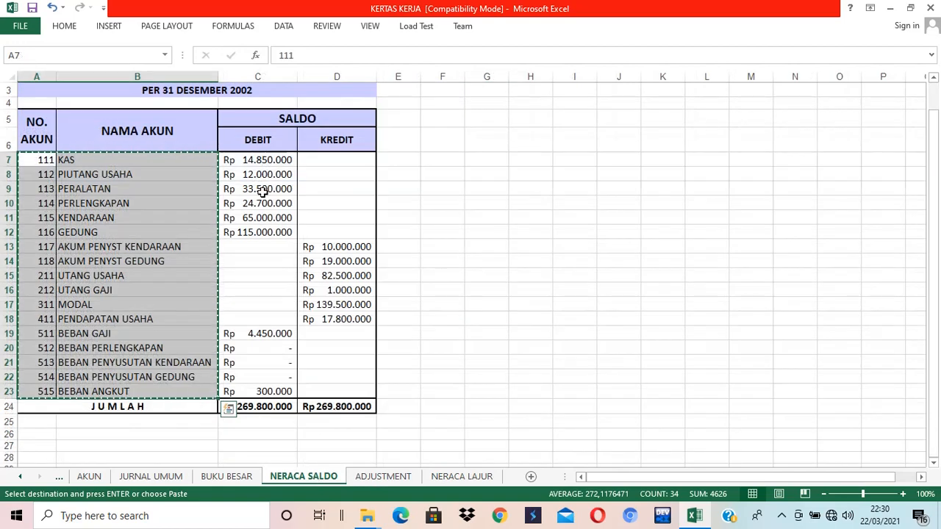
left_click(54, 159)
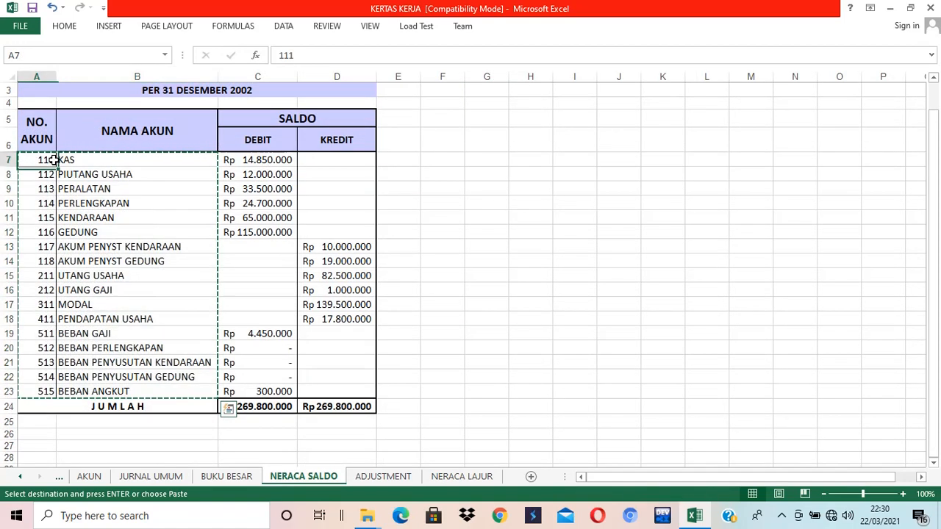
left_click_drag(54, 159, 132, 235)
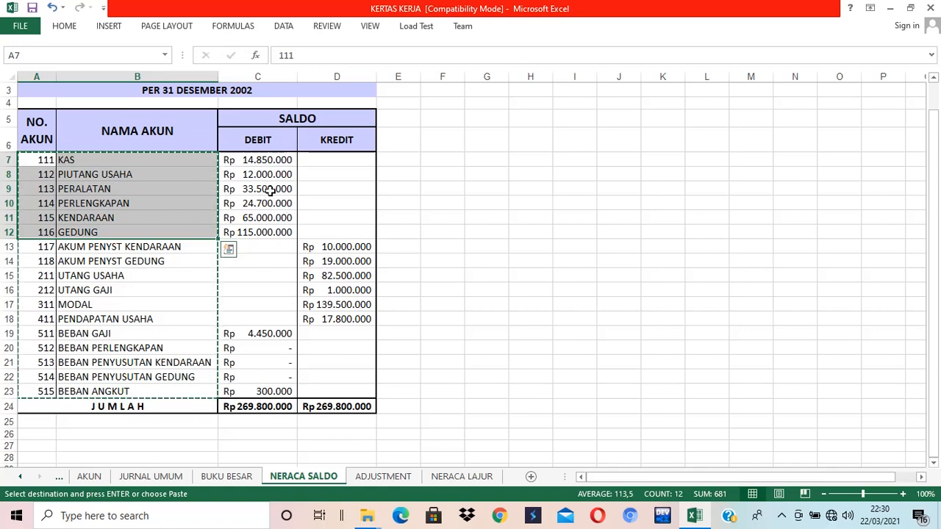
Link the NERACA SALDO debit cell for KAS, C7 on NERACA LAJUR, with the formula ='NERACA SALDO'!C7.
left_click(461, 479)
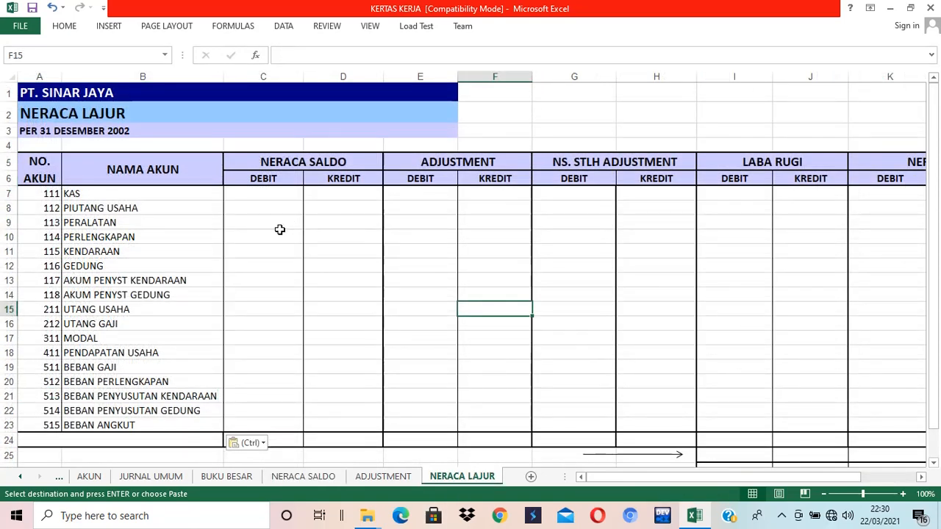
left_click(261, 193)
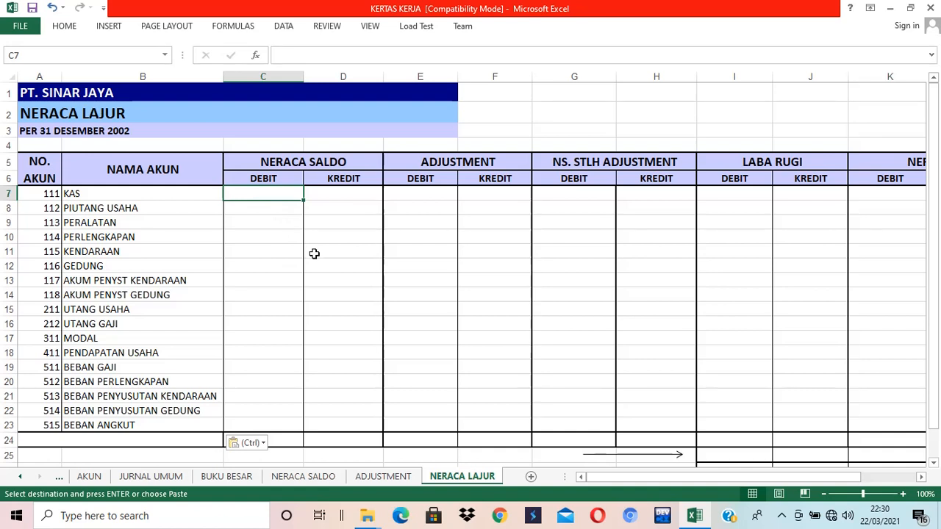
type("=")
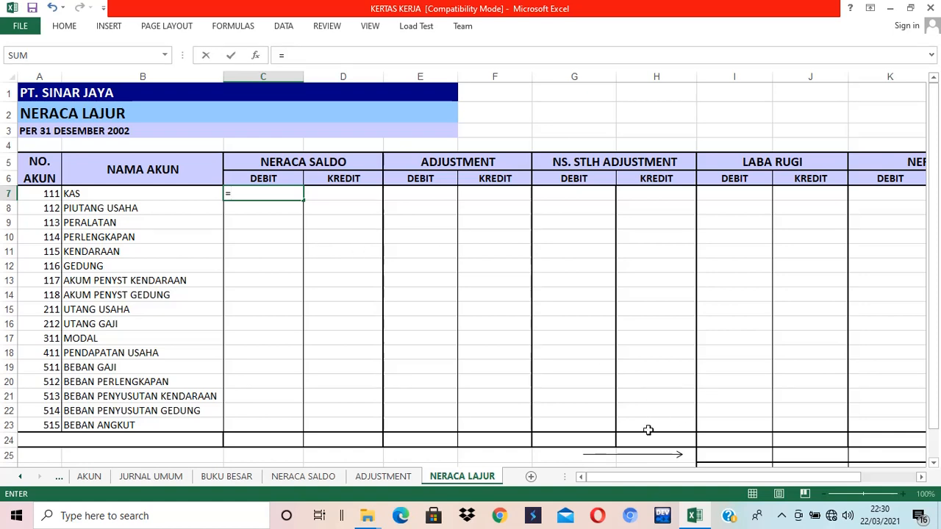
left_click(301, 481)
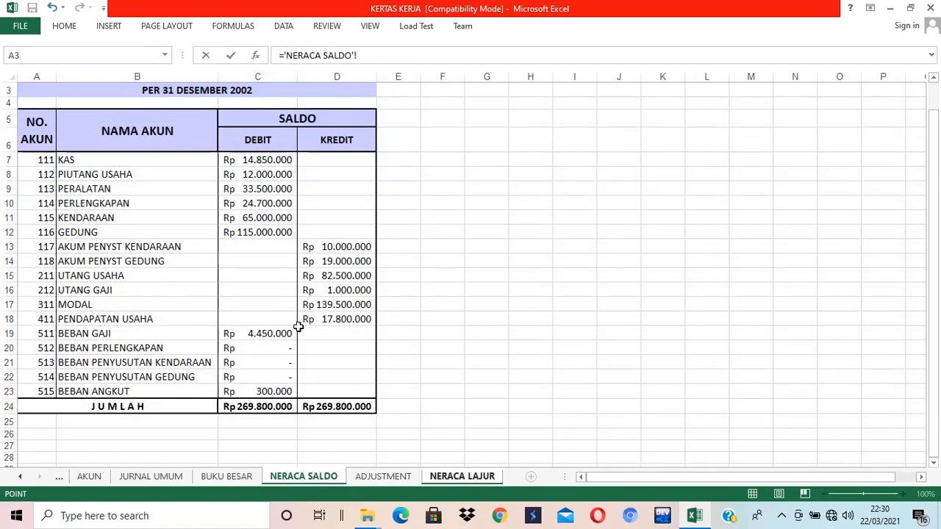
left_click(247, 163)
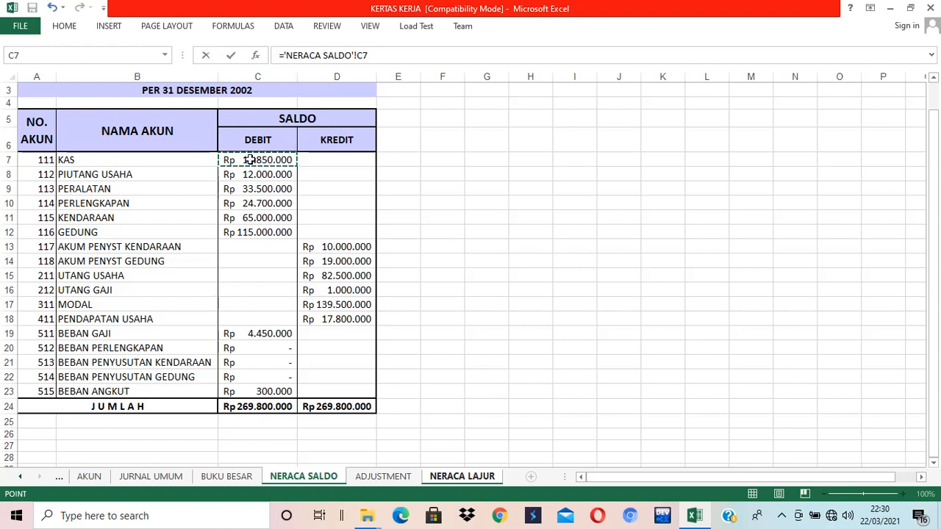
key("Return")
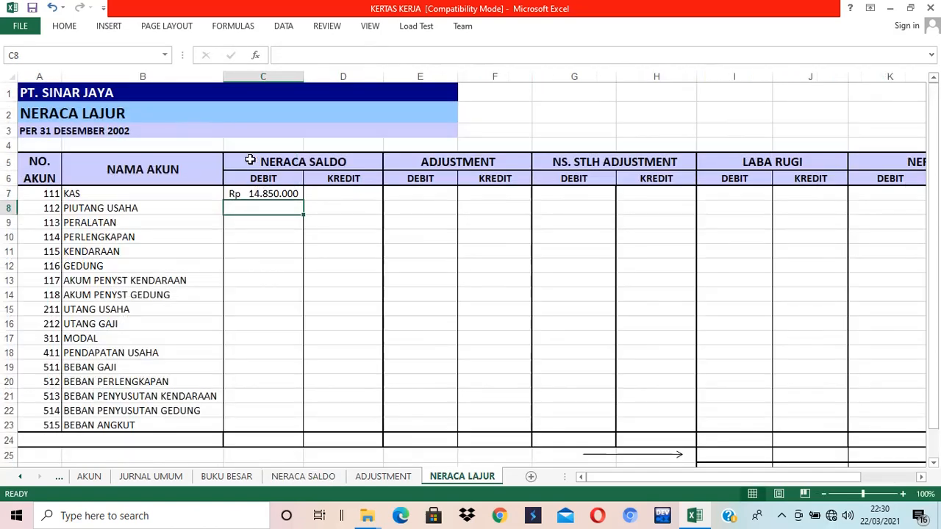
Link the NERACA SALDO debit cell for PIUTANG USAHA, C8 on NERACA LAJUR, with the formula ='NERACA SALDO'!C8.
left_click(270, 194)
left_click(269, 208)
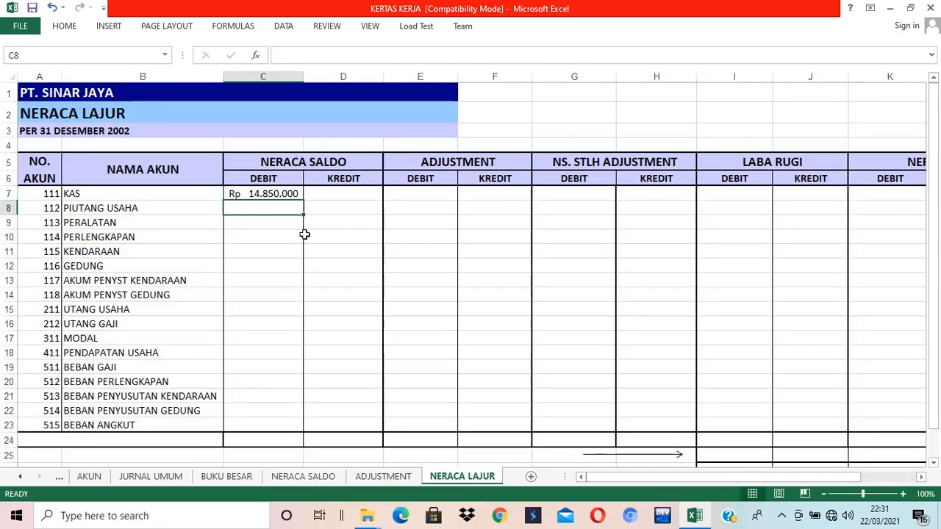
left_click(903, 494)
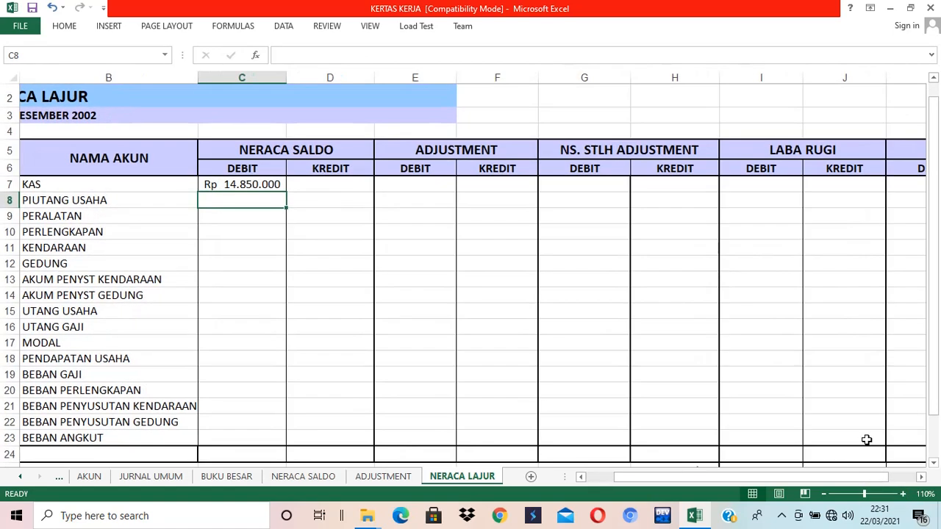
left_click_drag(722, 480, 668, 479)
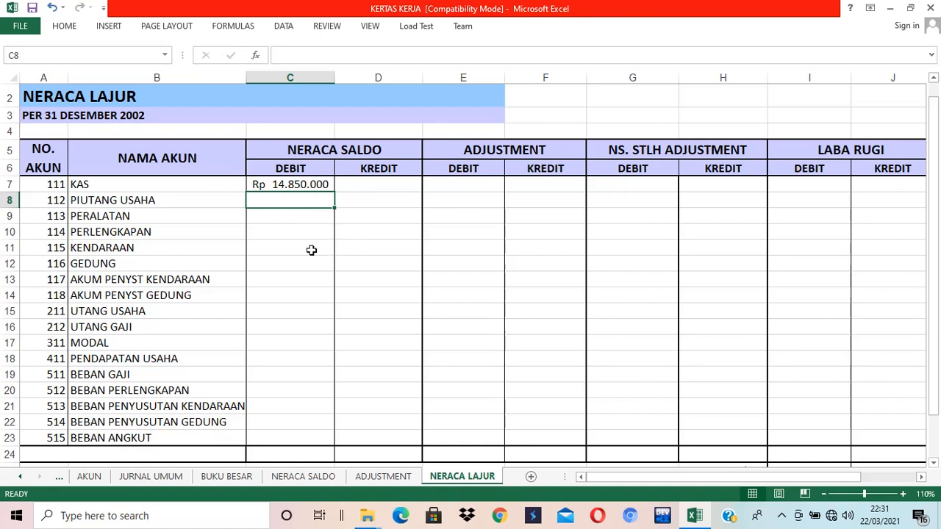
type("=")
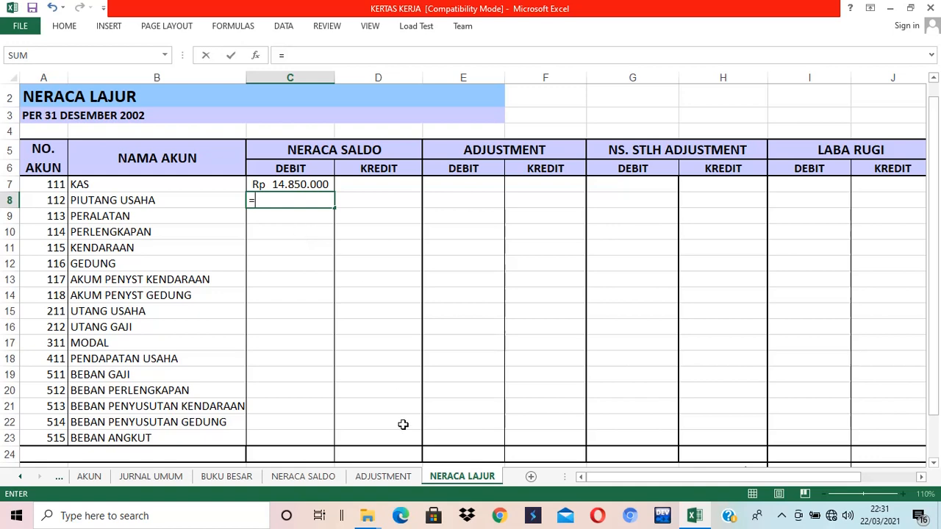
left_click(309, 477)
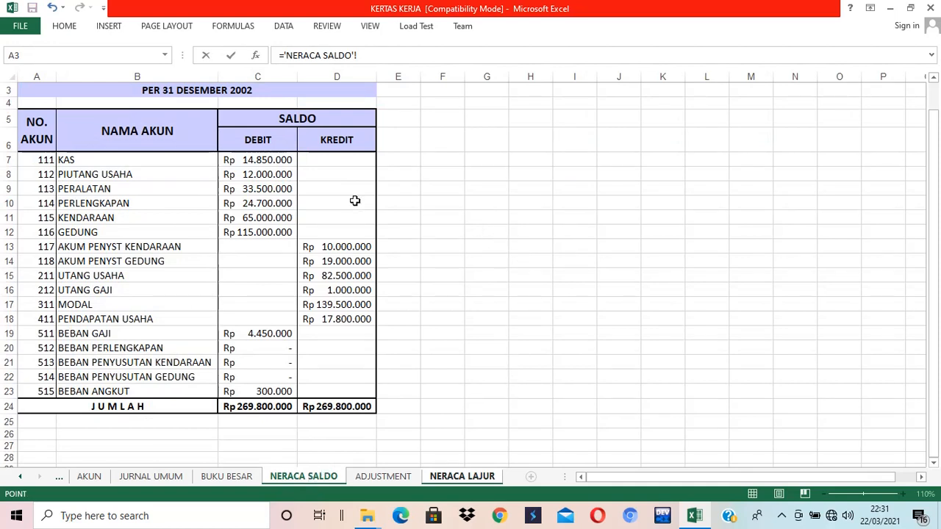
left_click(258, 176)
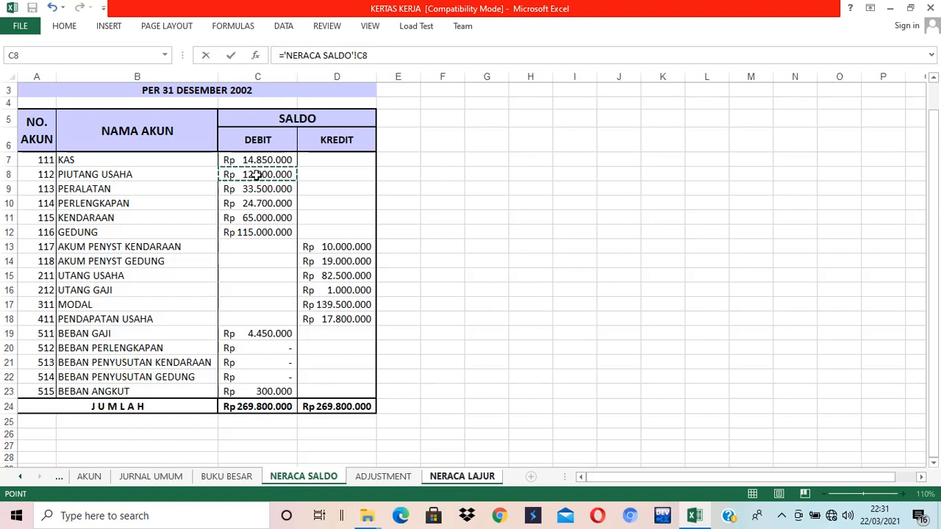
key("Return")
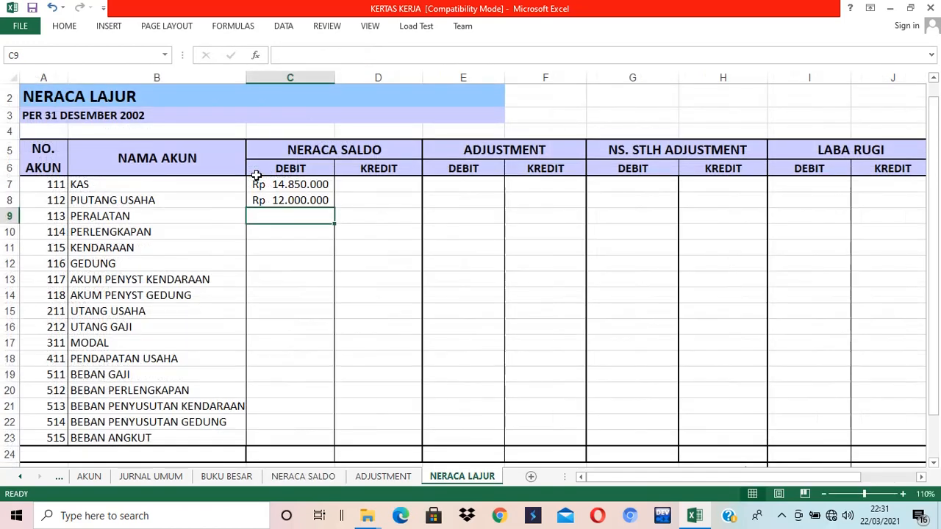
Fill the formula in C8 of NERACA LAJUR down to C12, covering the debit balances through GEDUNG.
left_click(294, 477)
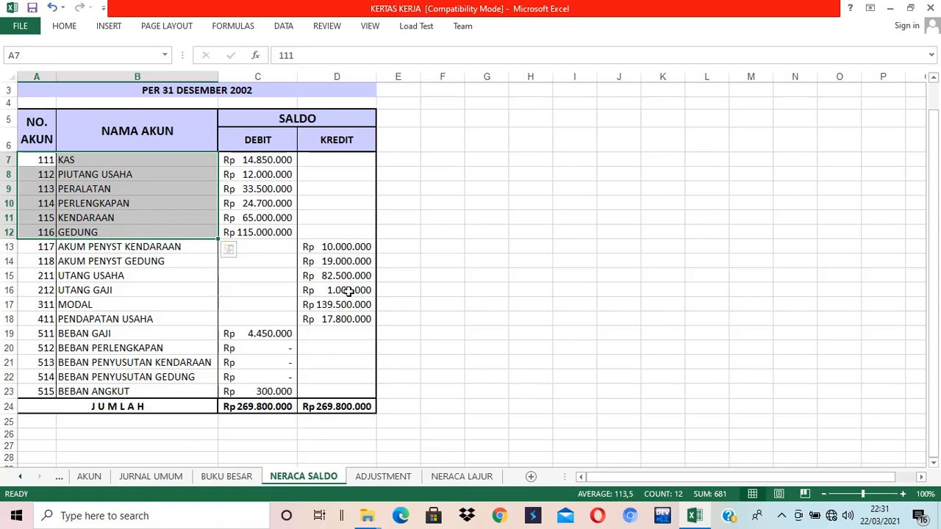
left_click(461, 475)
left_click(290, 199)
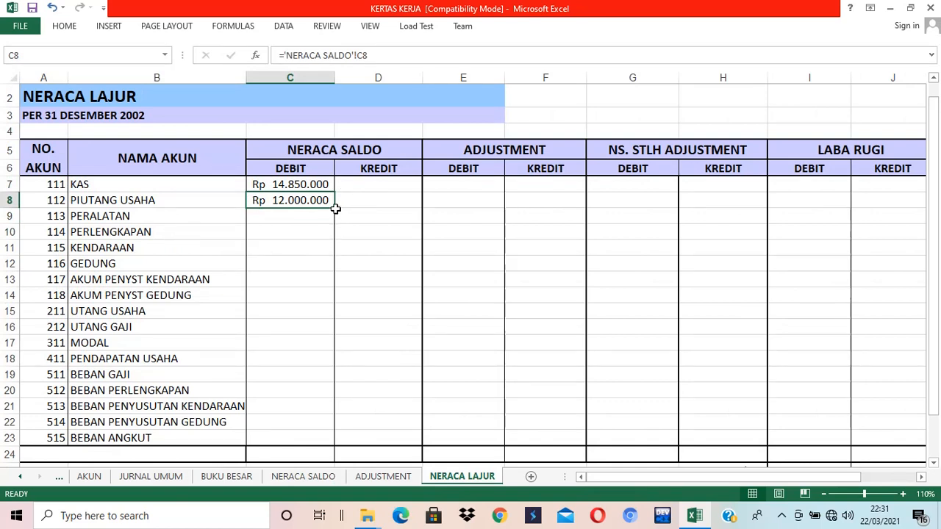
left_click_drag(336, 208, 346, 271)
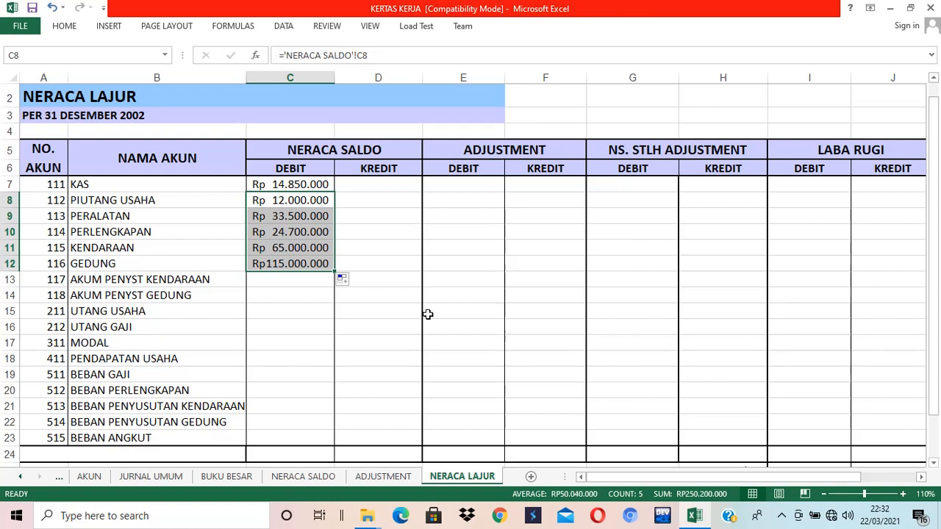
Link D13 on NERACA LAJUR with ='NERACA SALDO'!D13 and fill it down to D18, covering the credit balances through PENDAPATAN USAHA.
left_click(312, 478)
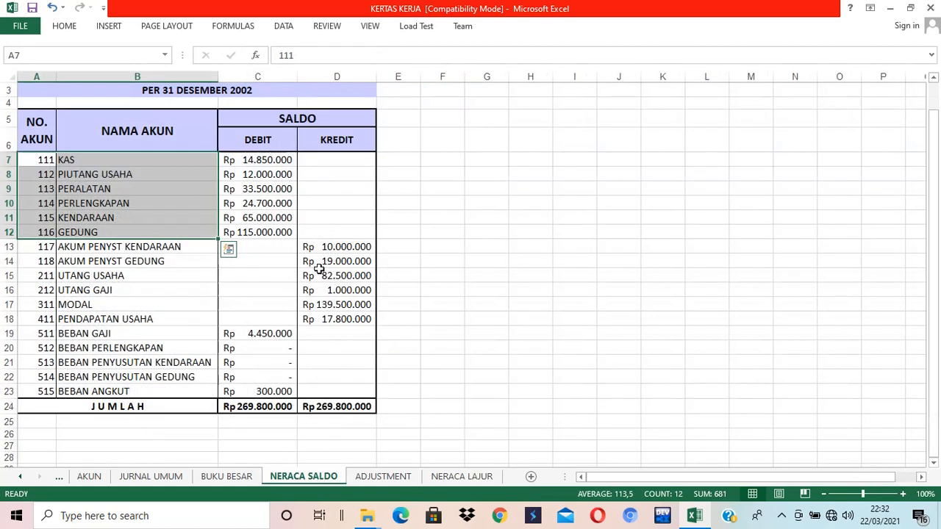
left_click(336, 248)
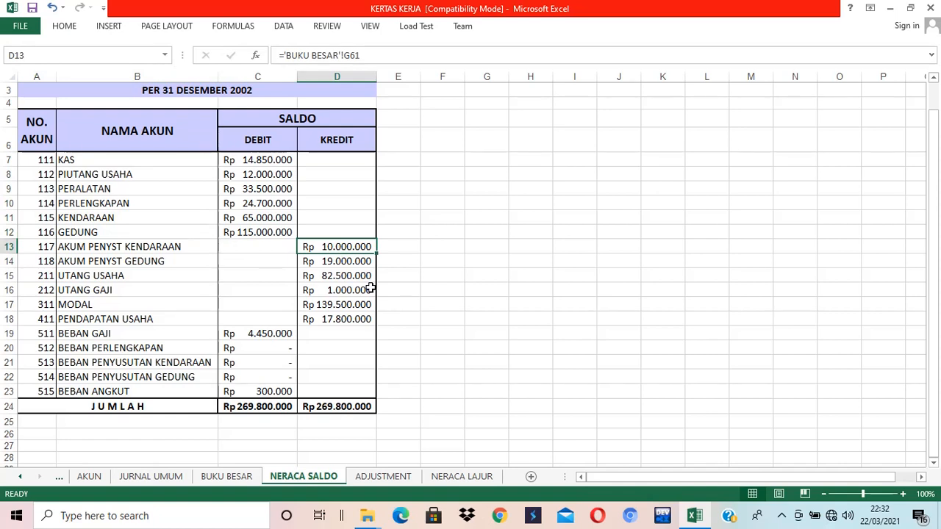
left_click(337, 320)
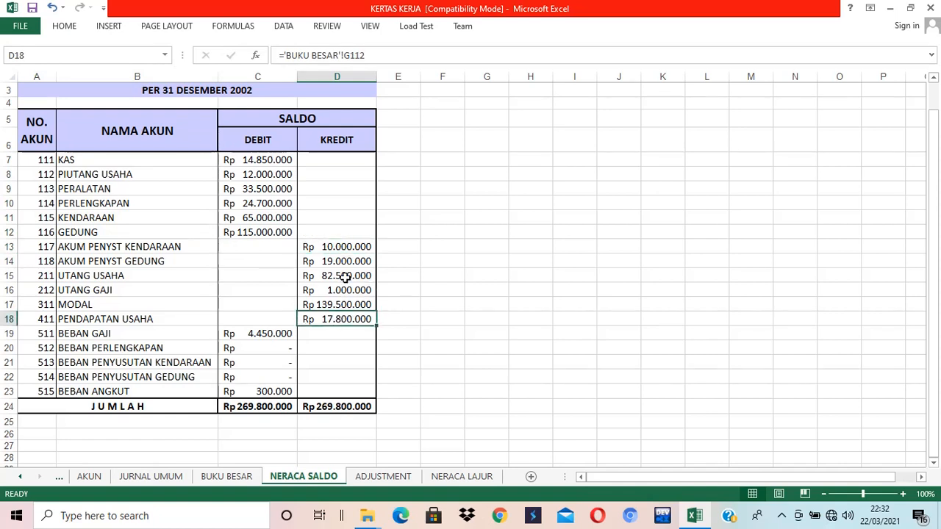
left_click(487, 478)
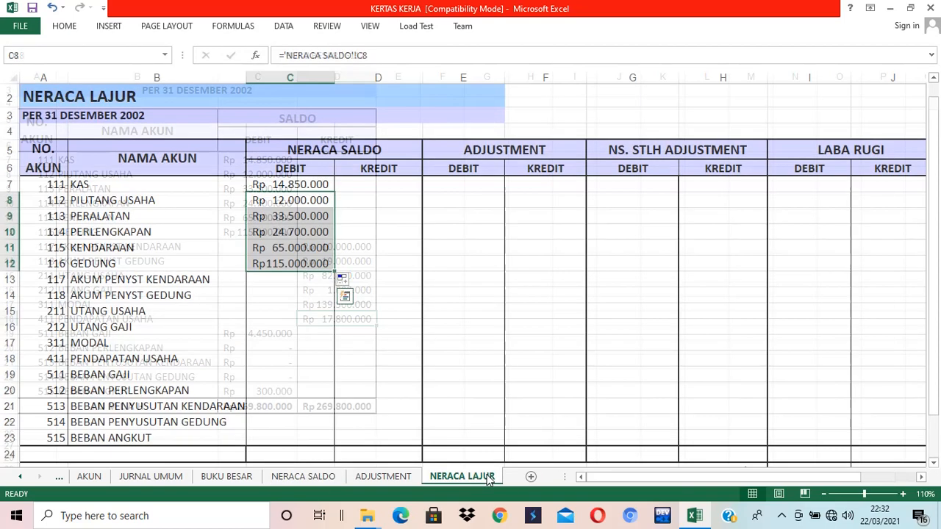
left_click(372, 282)
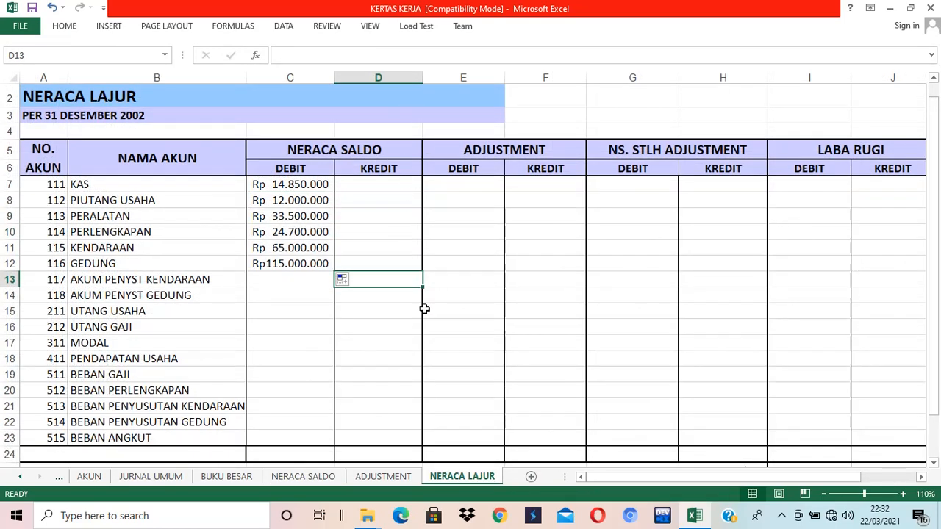
left_click(293, 279)
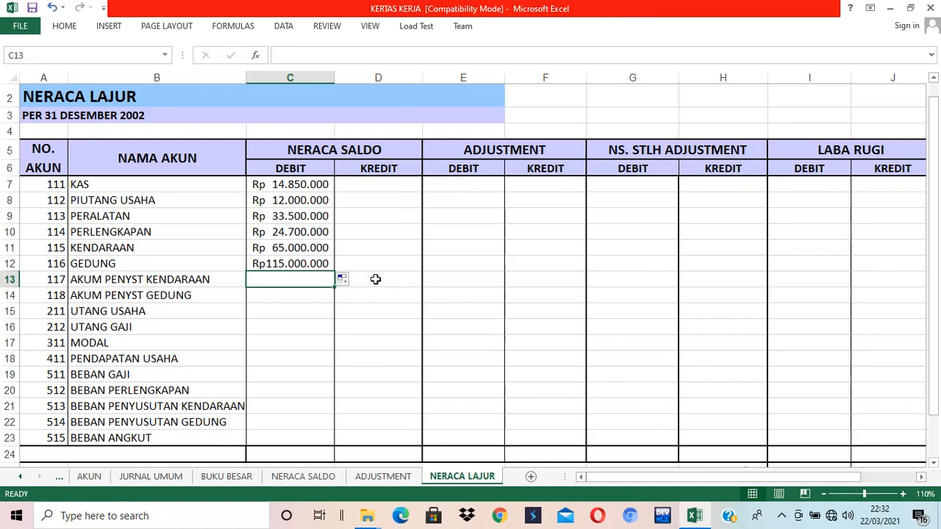
left_click(375, 279)
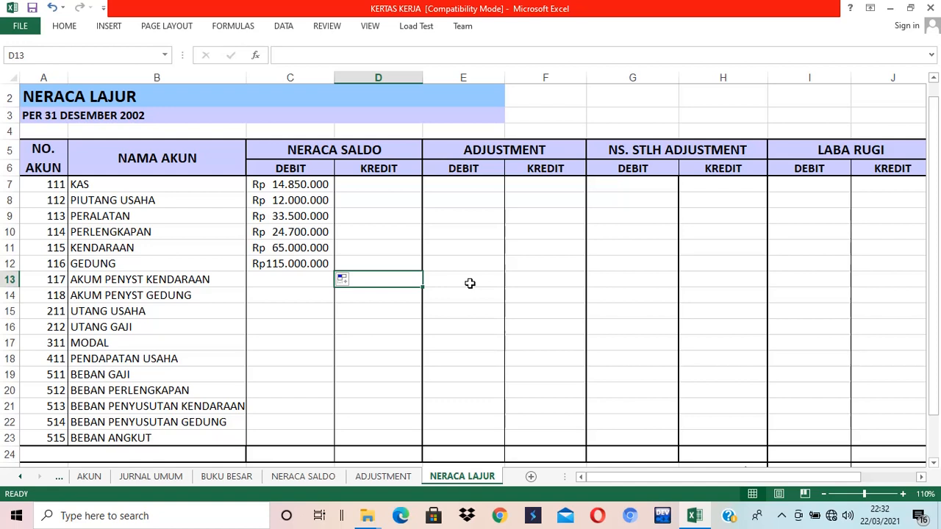
type("=")
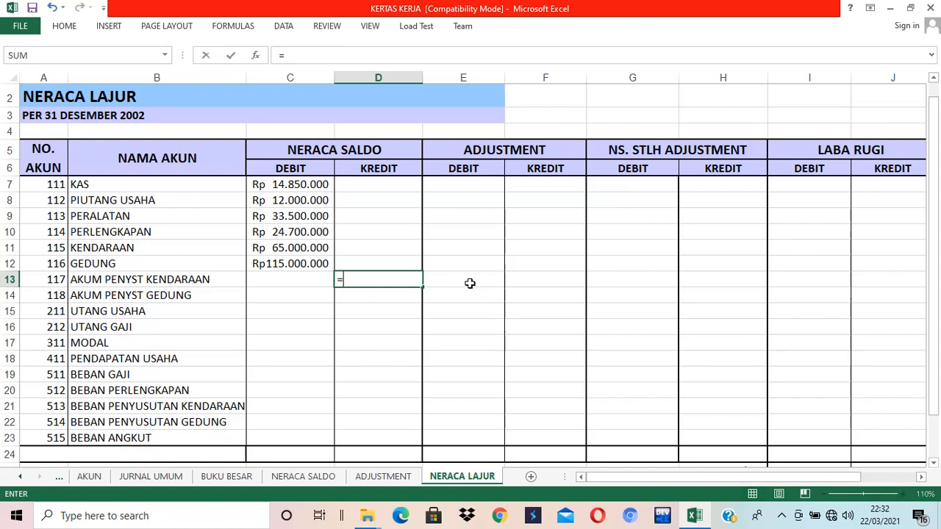
left_click(304, 477)
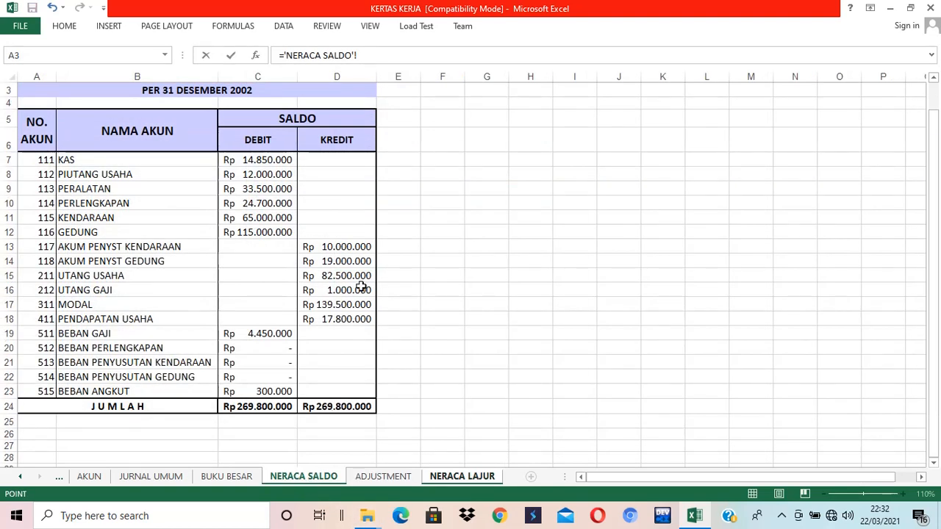
left_click(346, 247)
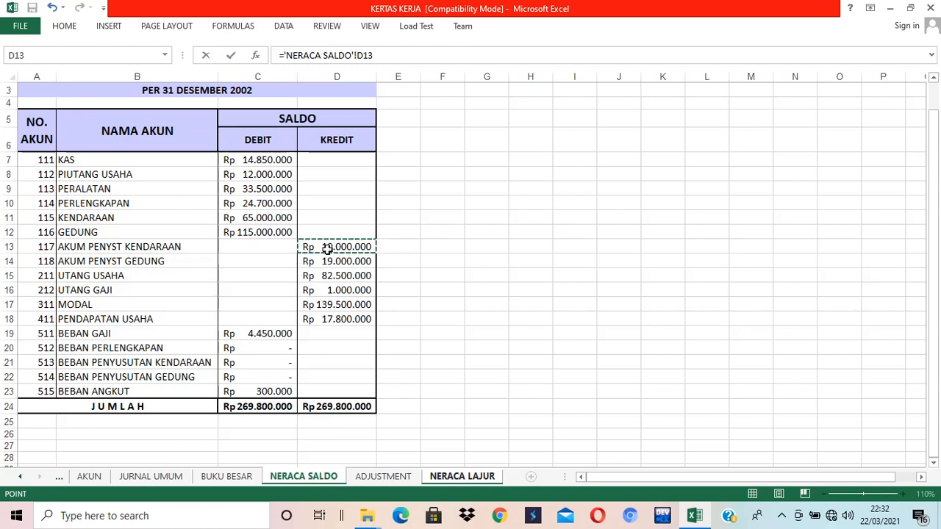
key("Return")
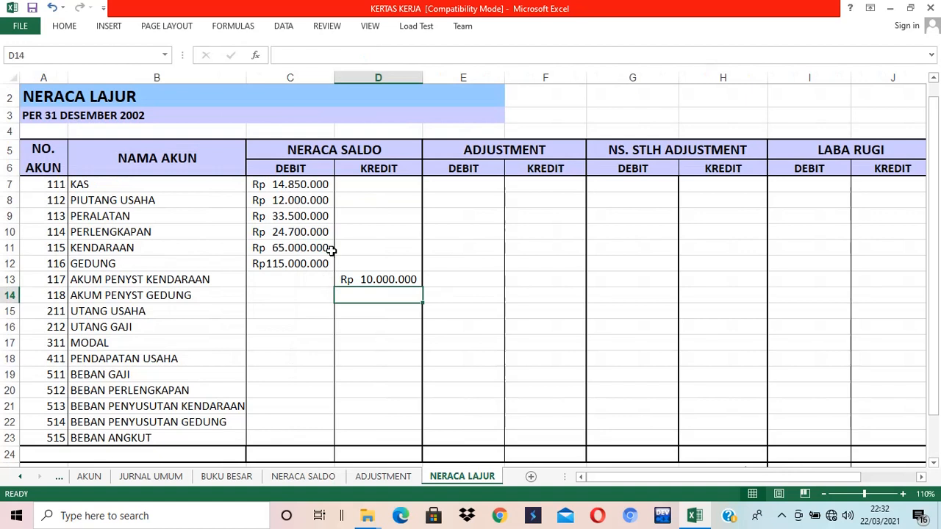
left_click(373, 284)
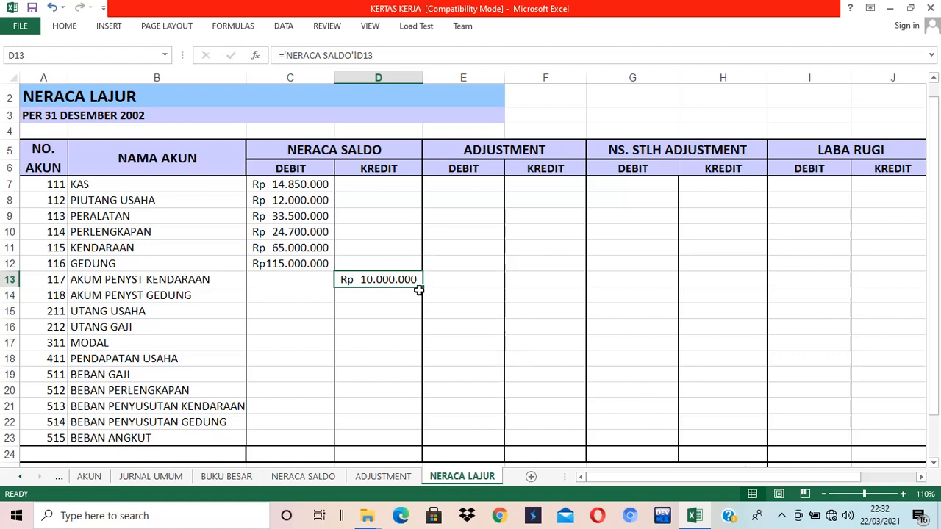
left_click_drag(422, 287, 427, 362)
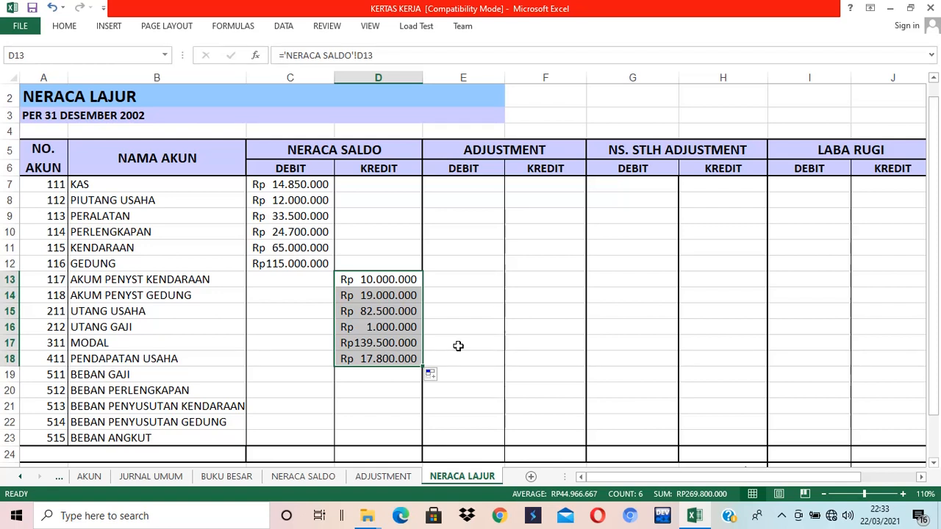
Link C19 for BEBAN GAJI with ='NERACA SALDO'!C19 and fill it down to C23, covering the expense balances through BEBAN ANGKUT.
left_click(283, 375)
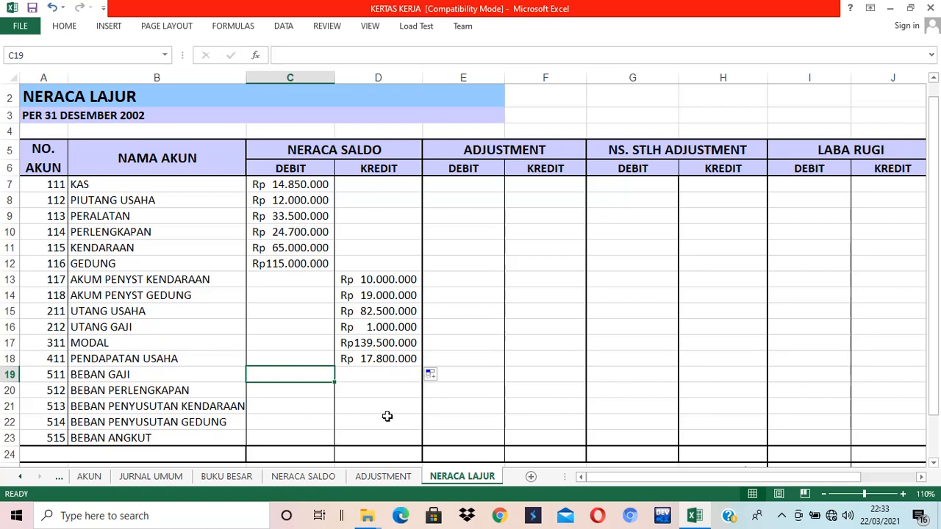
type("=")
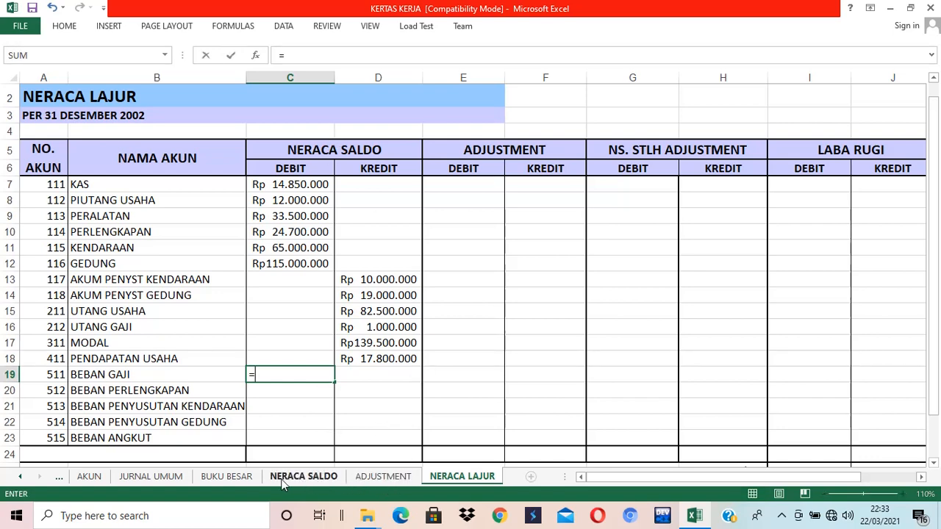
left_click(298, 478)
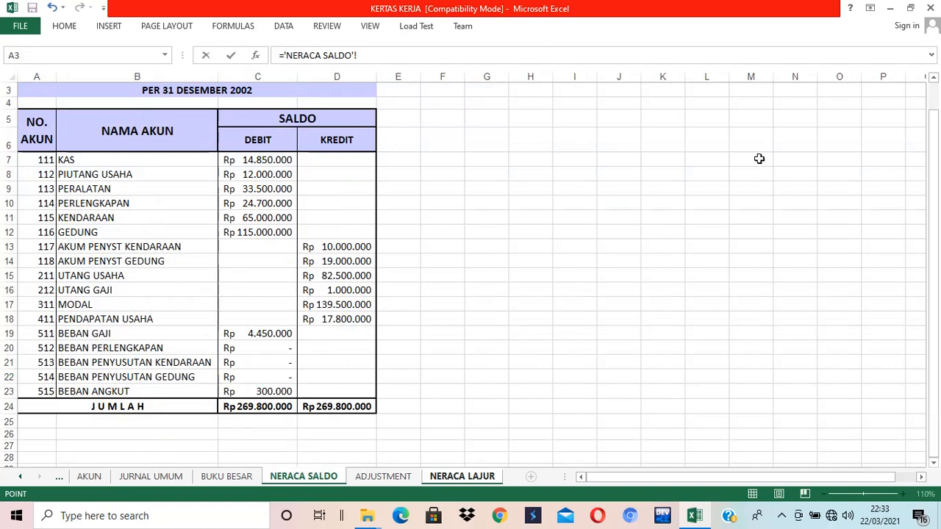
left_click(272, 332)
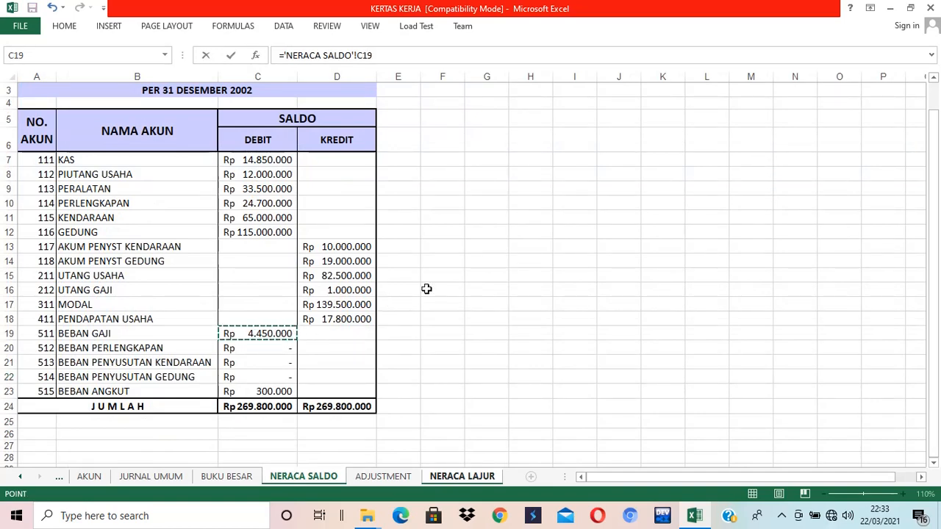
key("Return")
left_click(303, 371)
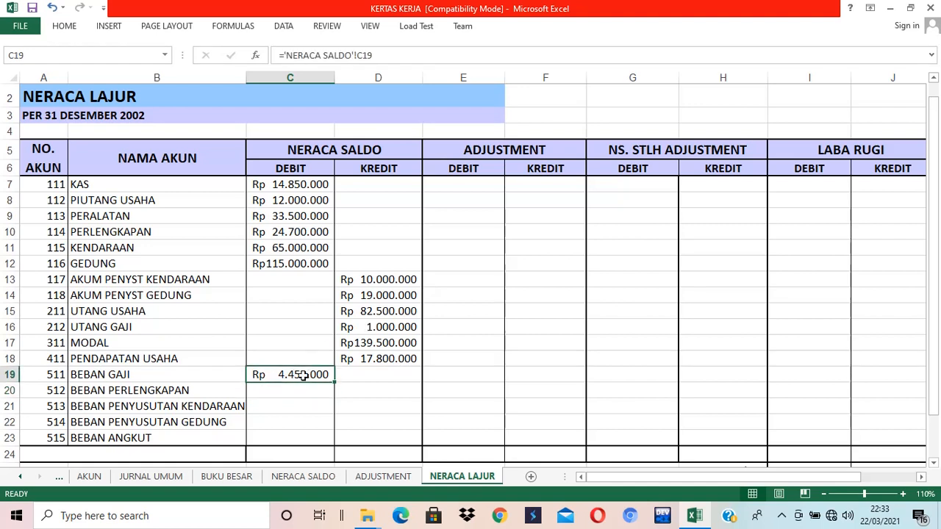
left_click_drag(333, 381, 337, 445)
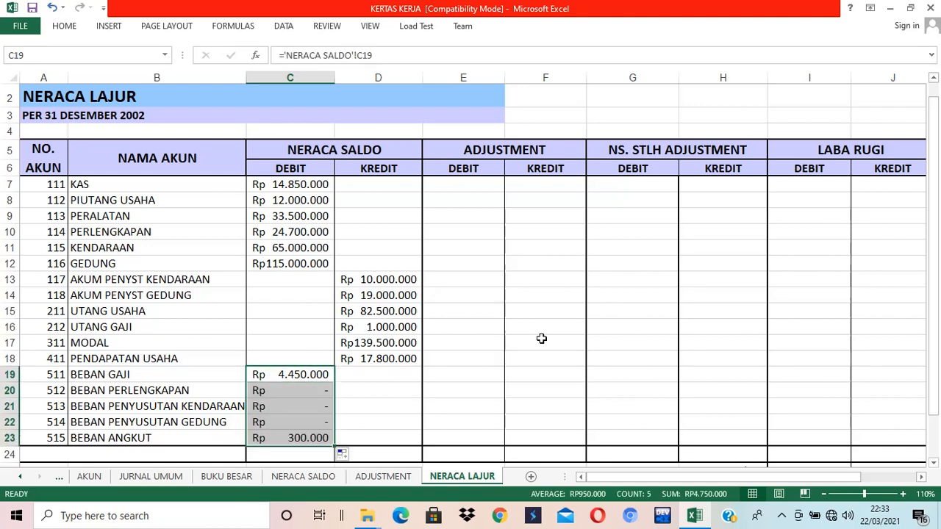
Label the total row below BEBAN ANGKUT by entering JUMLAH in cell A24.
left_click(442, 324)
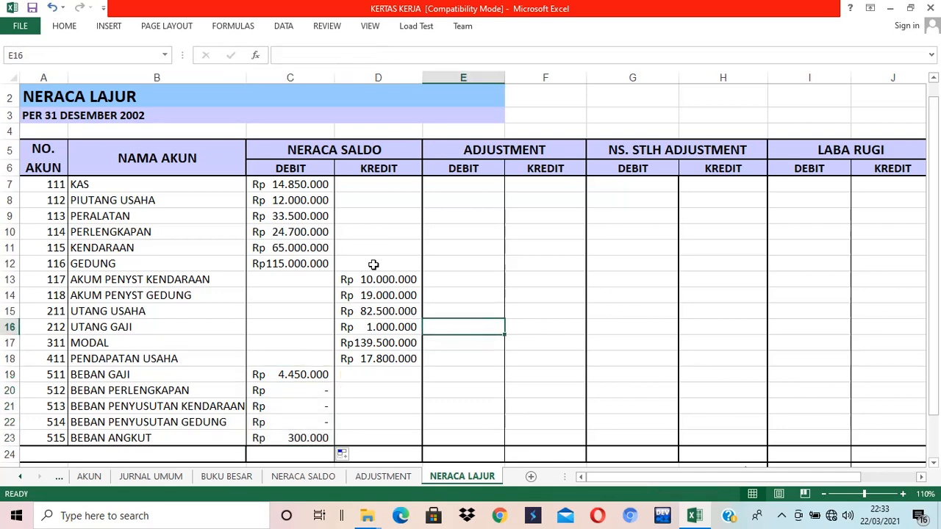
scroll(374, 258, "down", 2)
scroll(352, 239, "down", 1)
scroll(353, 264, "up", 3)
scroll(335, 366, "down", 2)
scroll(336, 366, "down", 1)
left_click(287, 398)
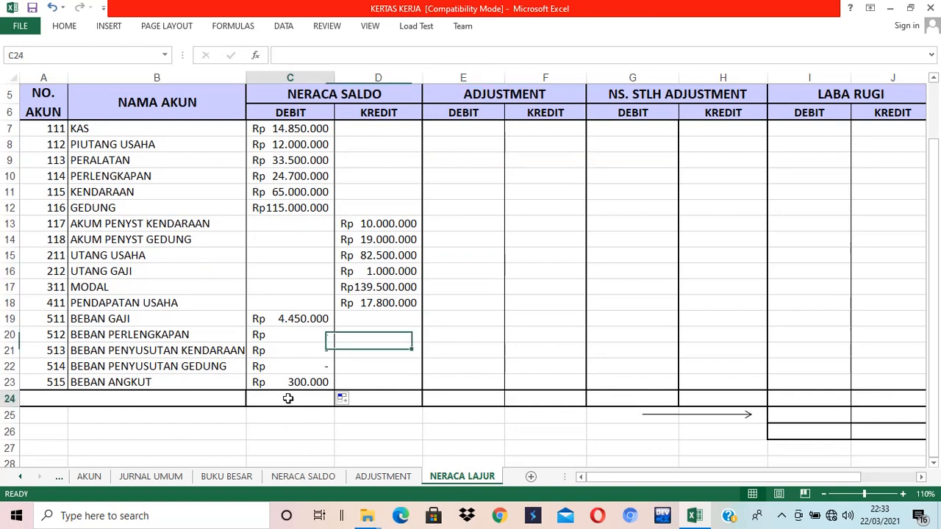
left_click(170, 399)
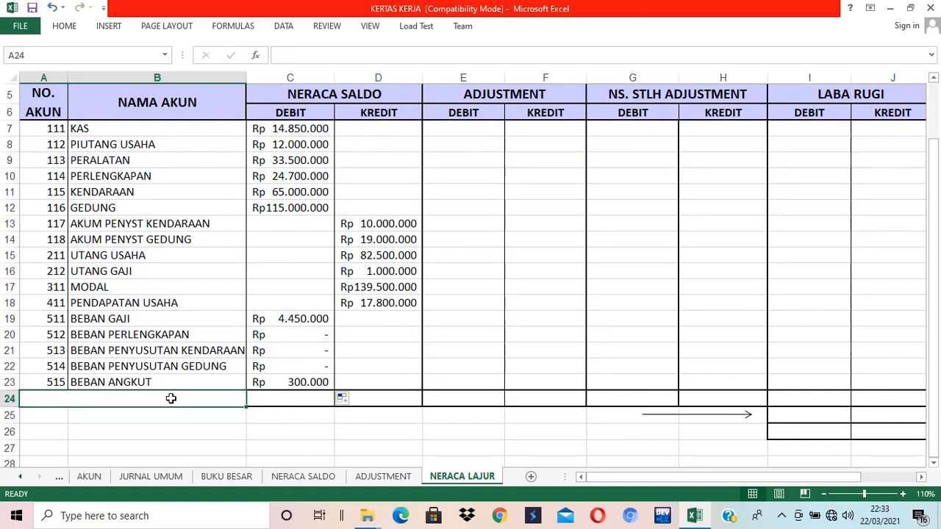
type("JUMLAH")
key("Return")
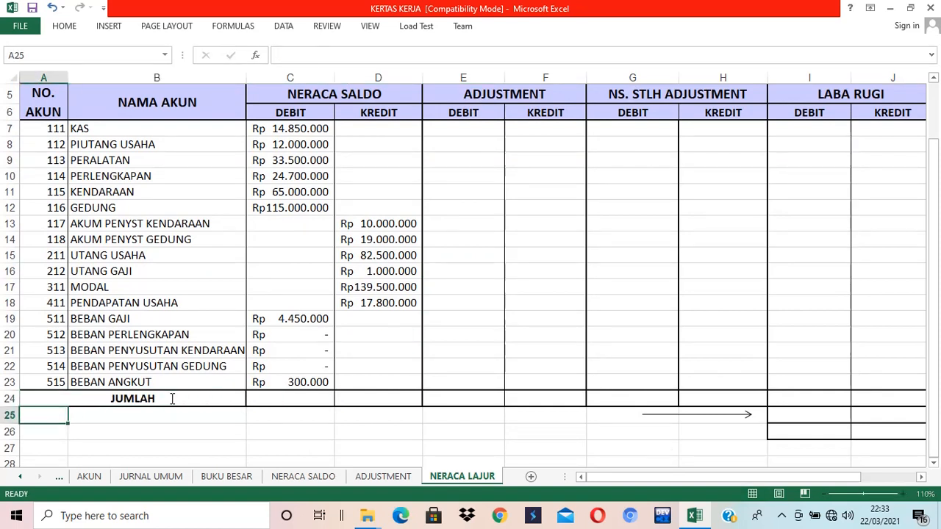
Total the NERACA SALDO debit column in C24 with the formula =SUM(C7:C23).
left_click(172, 399)
key("Right")
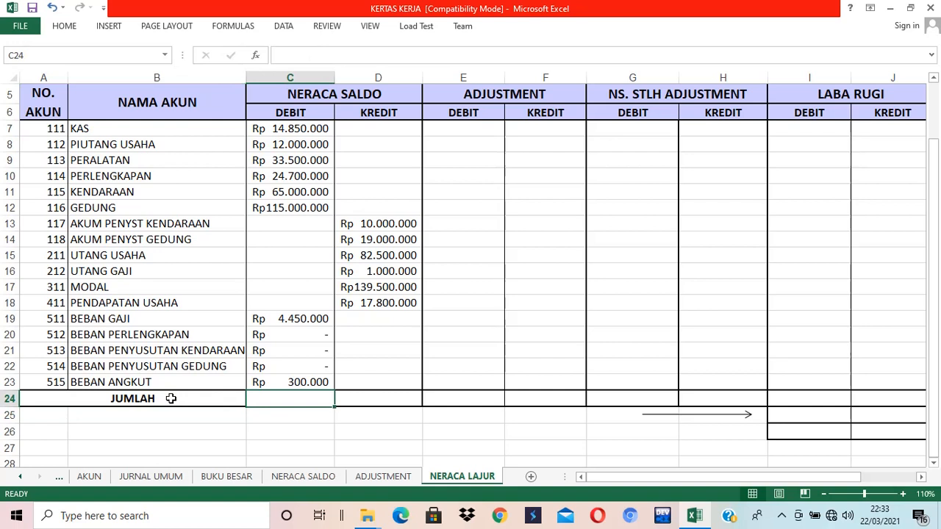
type("=SUM(")
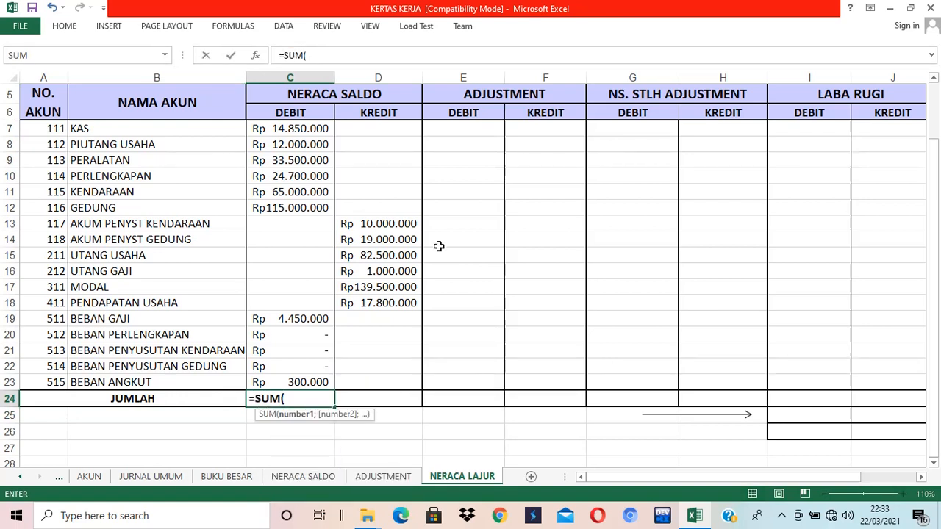
left_click_drag(286, 128, 300, 383)
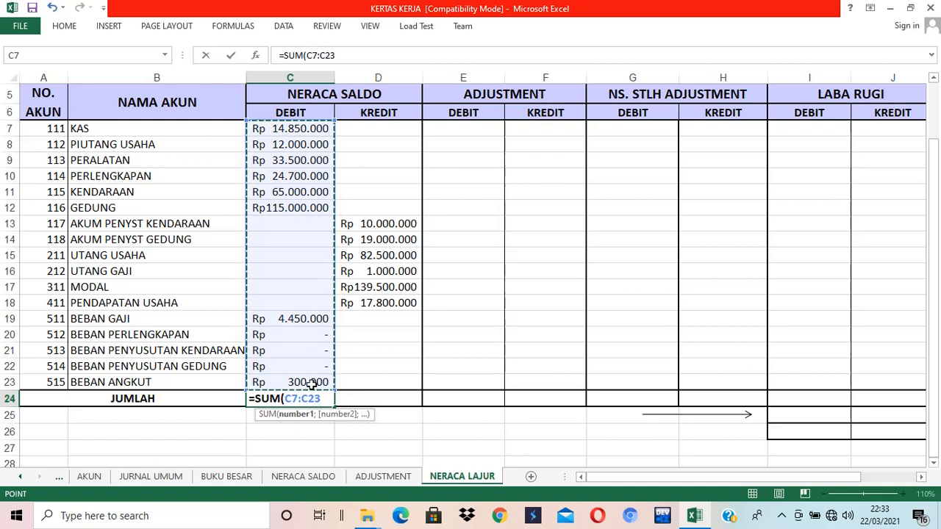
type(")")
key("Return")
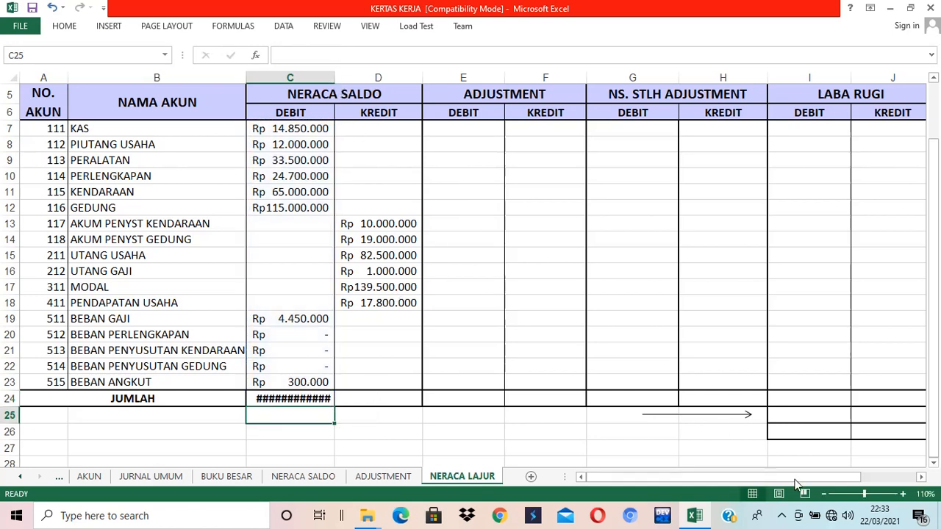
AutoFit the width of column C so the debit total fits in its cell.
left_click(825, 495)
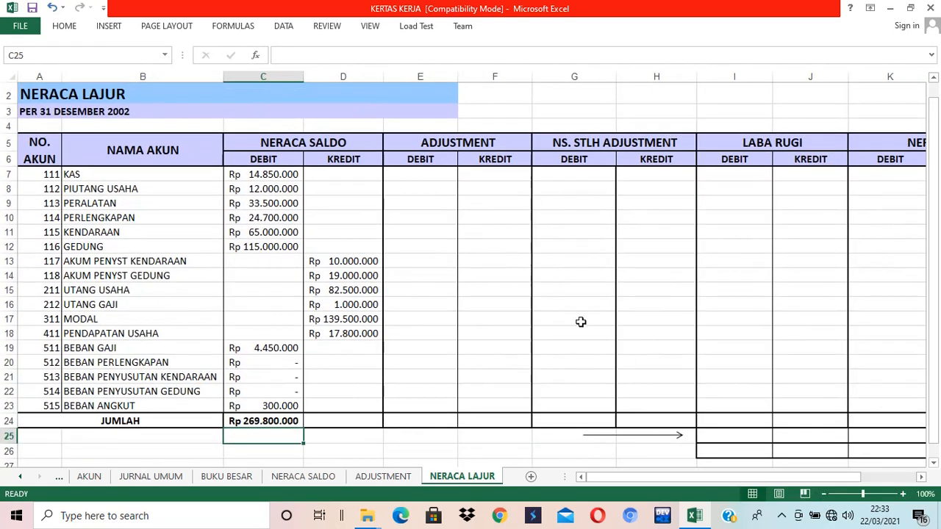
left_click(903, 495)
left_click(281, 91)
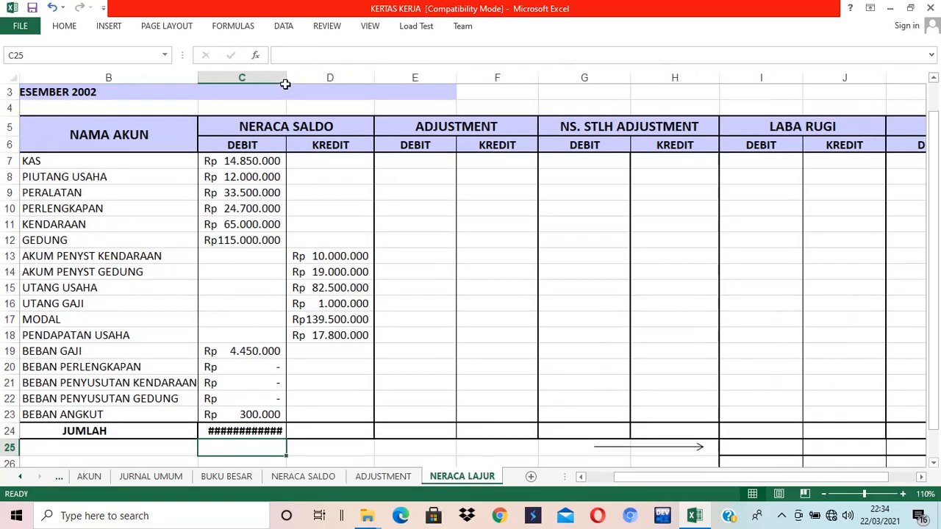
double_click(287, 80)
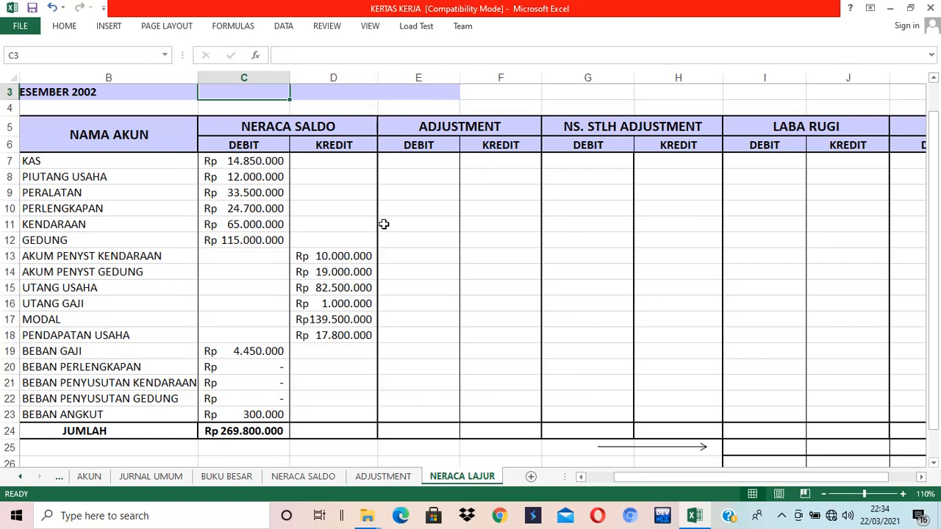
Fill the SUM formula from C24 across to D24 for the credit total and AutoFit column D.
left_click(287, 432)
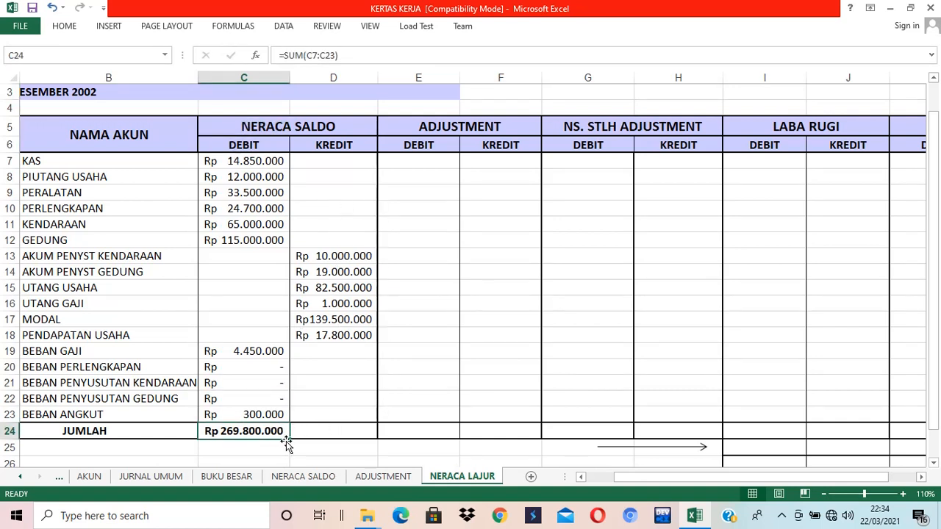
left_click_drag(288, 442, 345, 443)
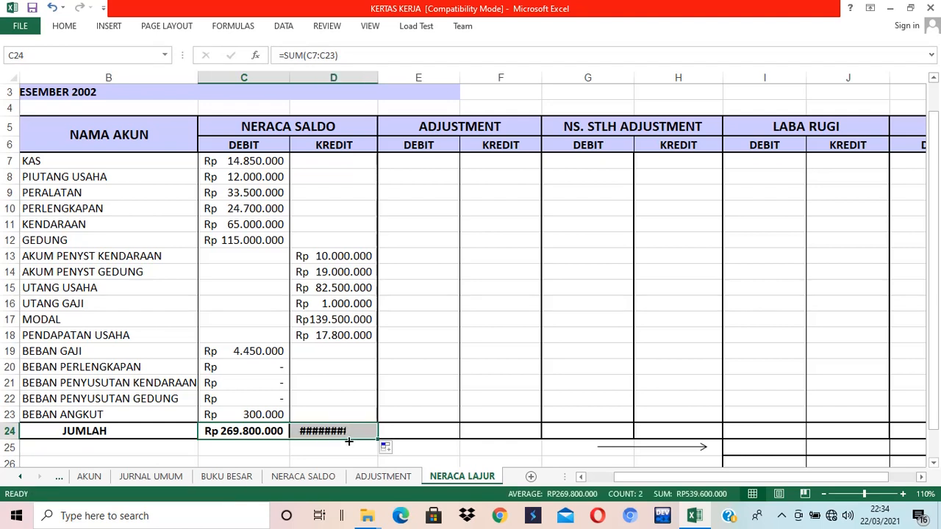
left_click(375, 90)
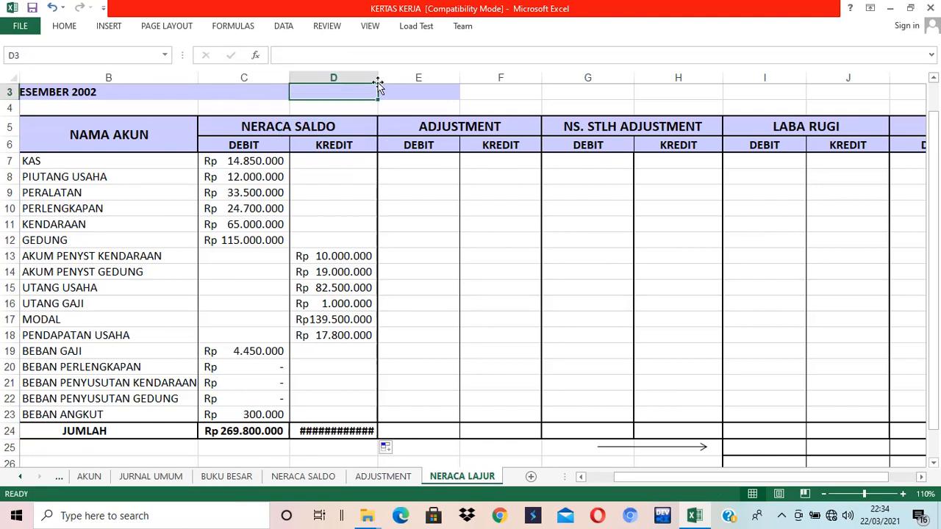
double_click(378, 78)
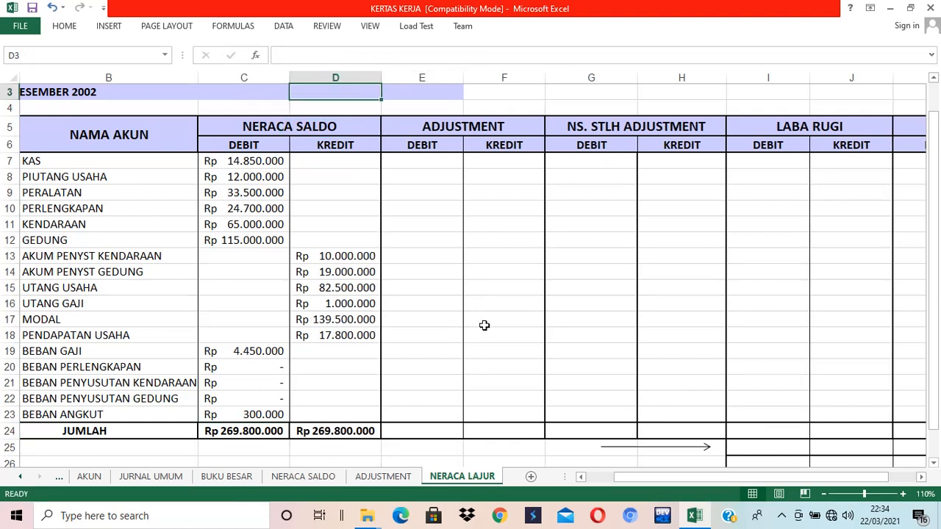
left_click(237, 431)
left_click_drag(287, 436, 300, 434)
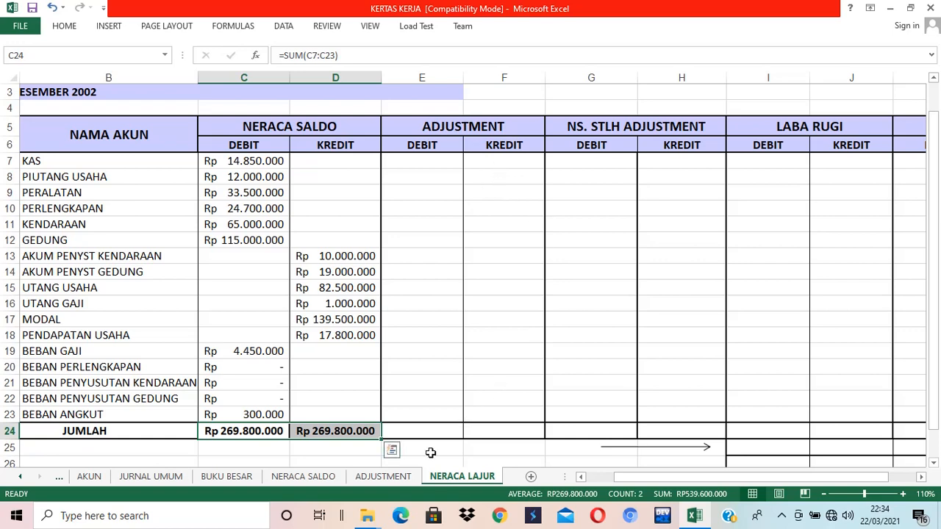
Link the BEBAN PENYUSUTAN GEDUNG adjustment debit in E22 of NERACA LAJUR to the ADJUSTMENT sheet with =ADJUSTMENT!D6.
left_click(383, 476)
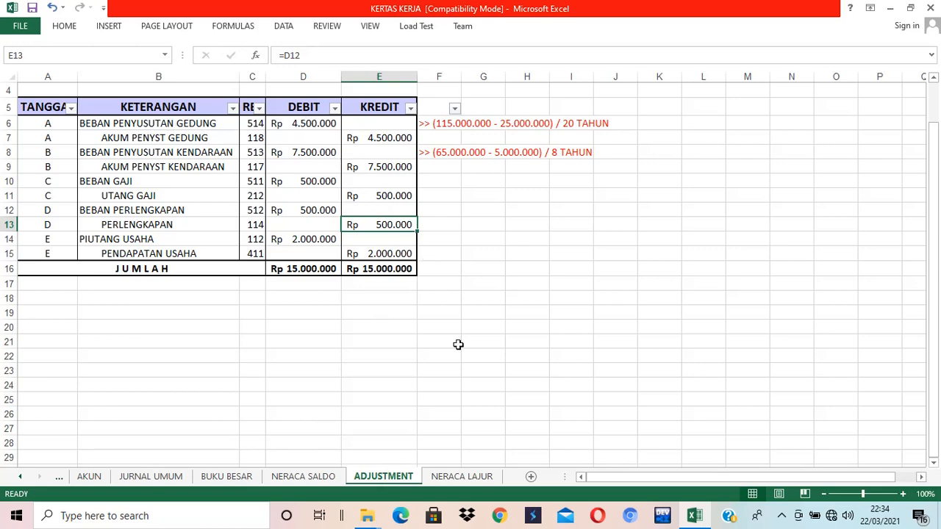
left_click(463, 476)
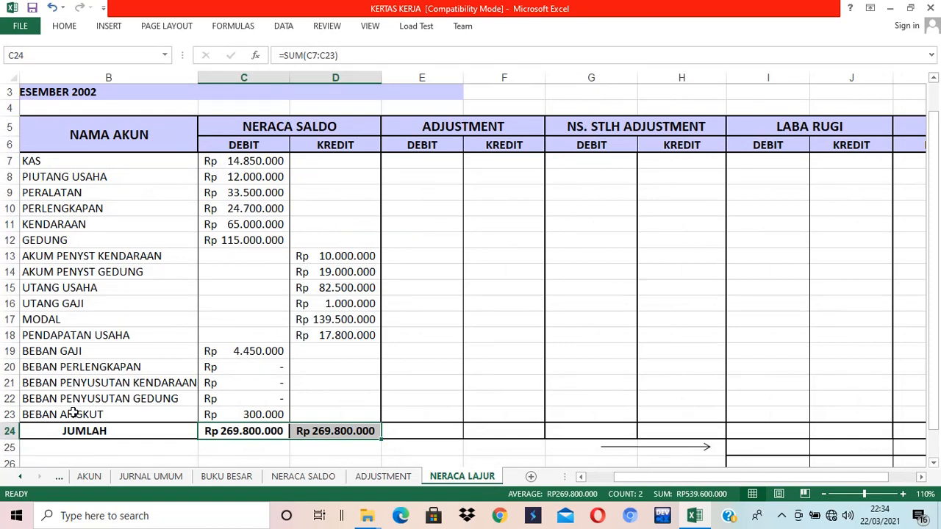
left_click(10, 399)
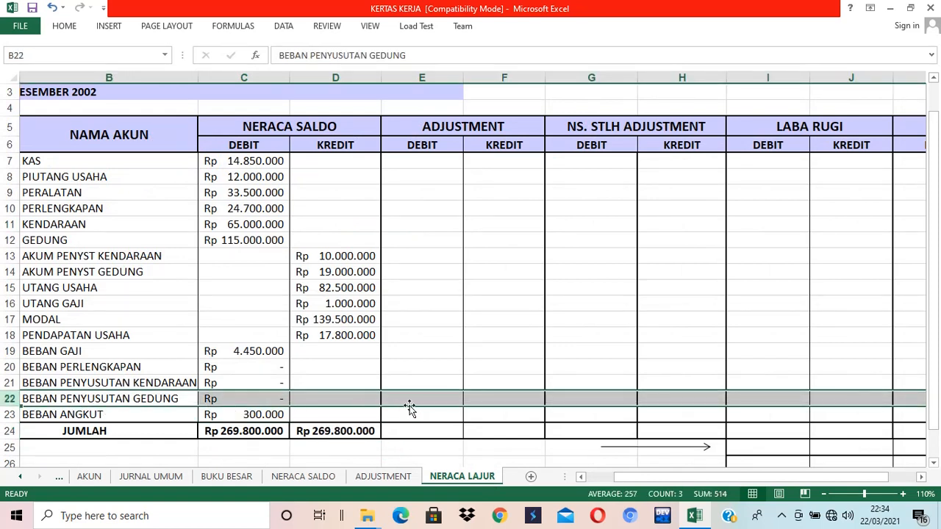
left_click(431, 398)
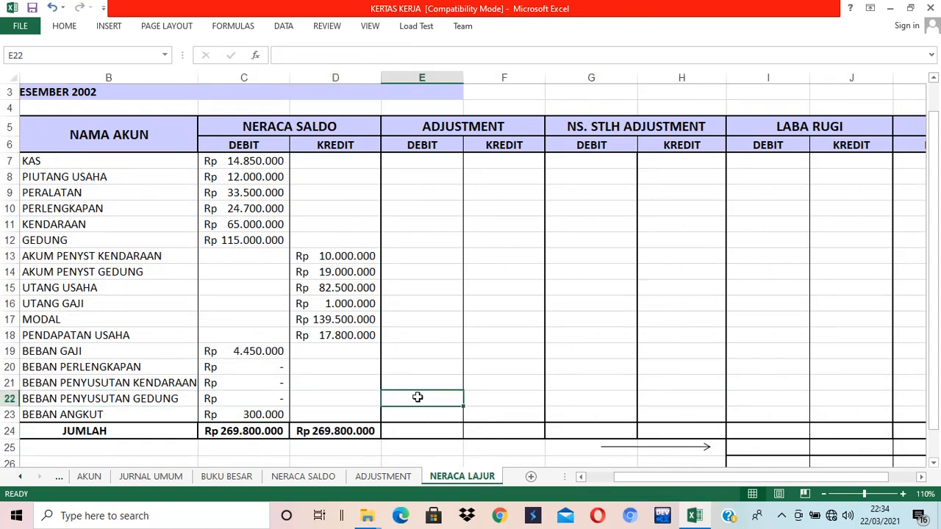
type("=")
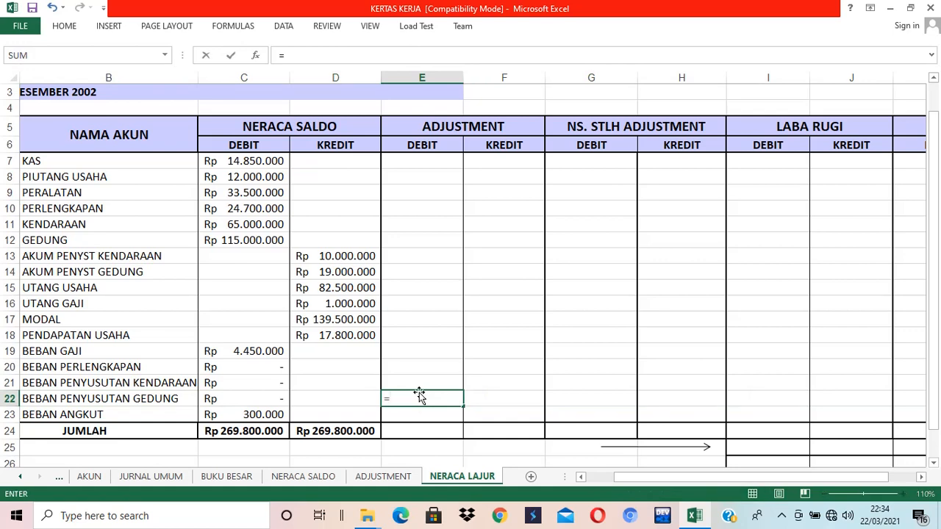
left_click(387, 477)
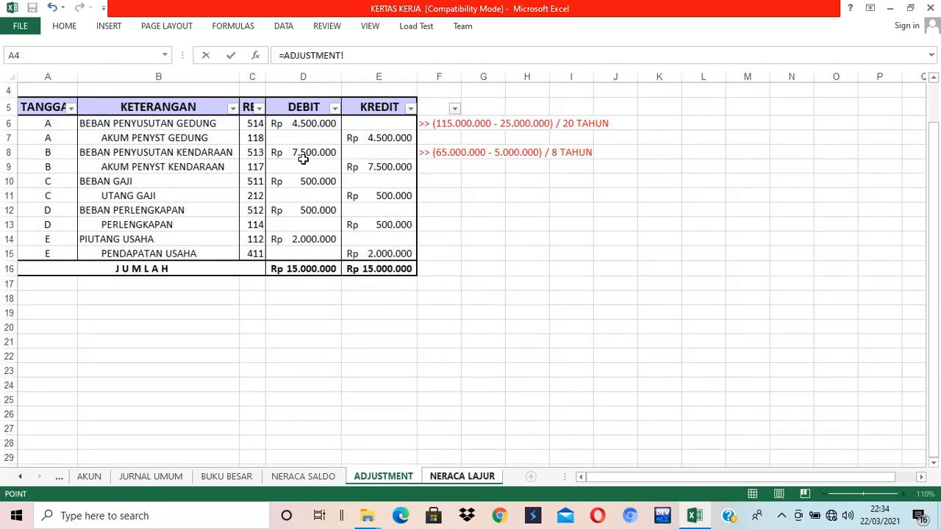
left_click(302, 123)
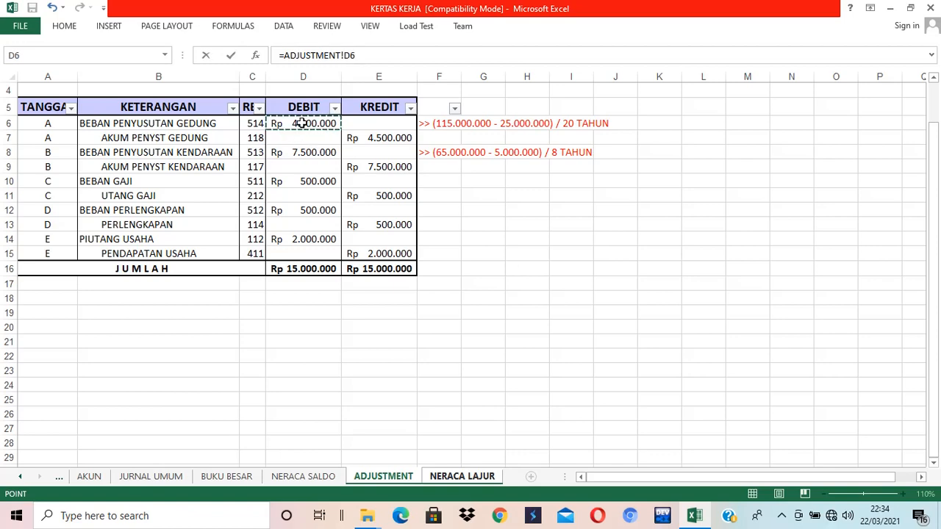
key("Return")
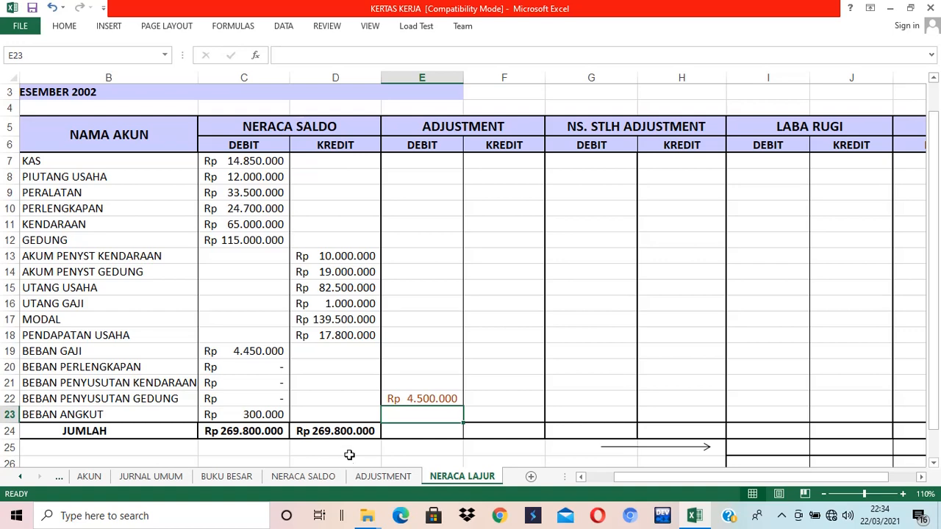
Link the AKUM PENYST GEDUNG adjustment credit in F14 to the BEBAN PENYUSUTAN GEDUNG debit with the formula =E22.
left_click(369, 480)
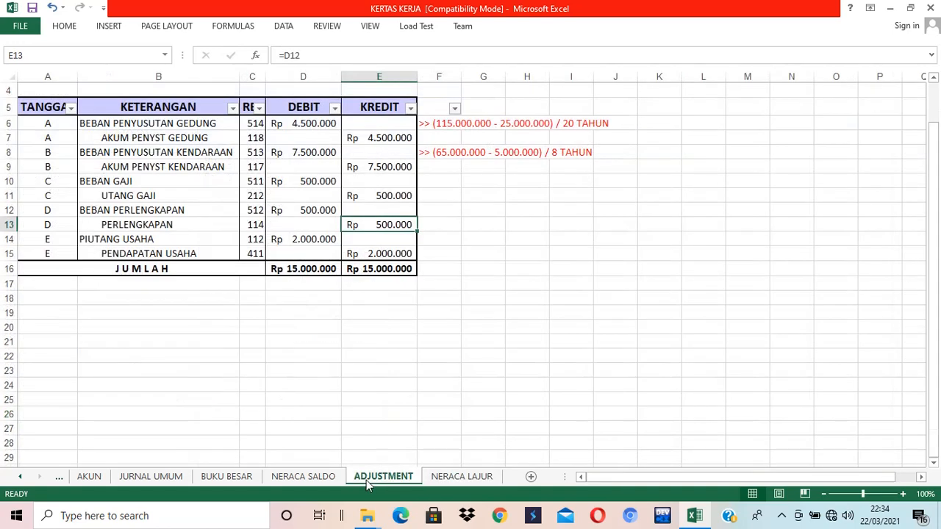
left_click(475, 477)
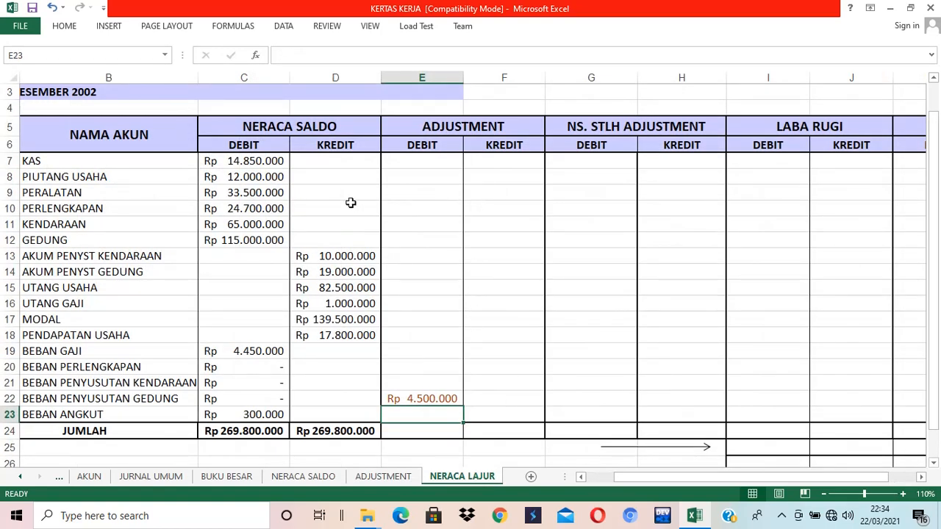
left_click(497, 259)
type("=")
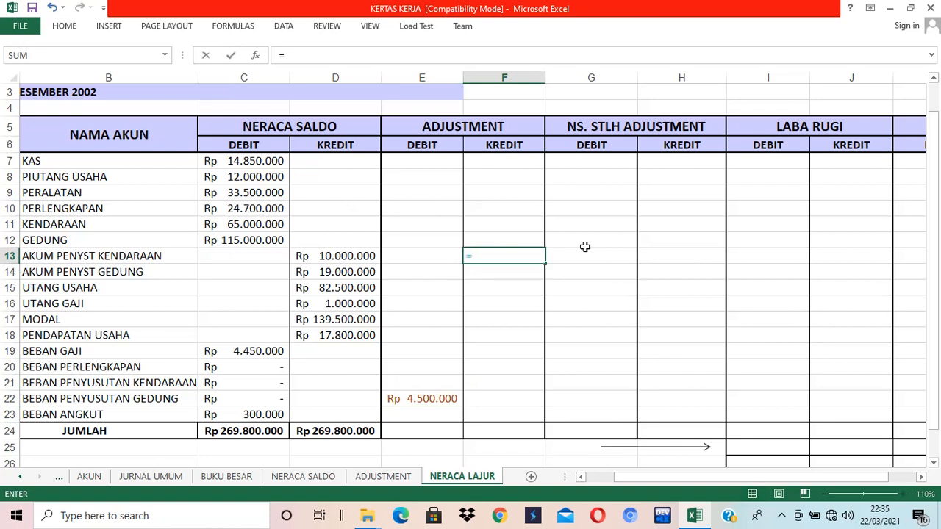
key("Escape")
key("Down")
type("=")
key("Left")
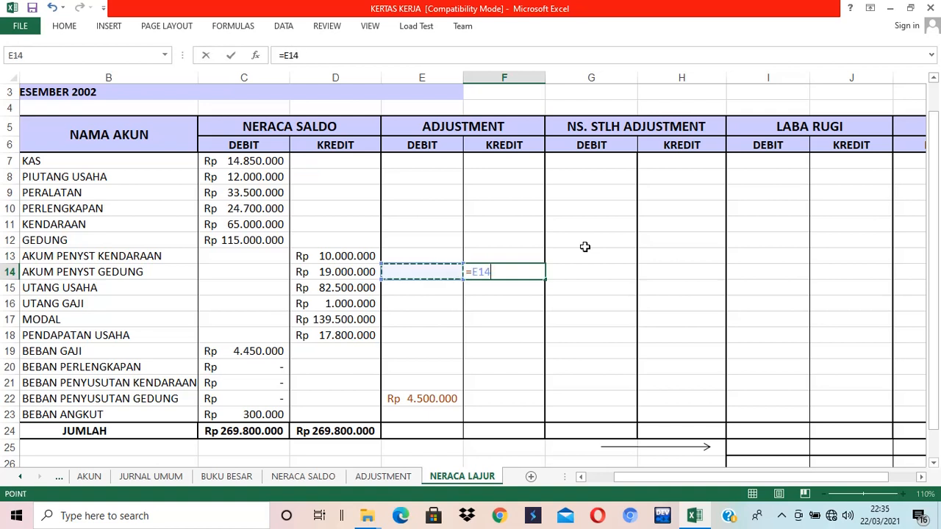
key("Down")
key("Down")
key("Down")
key("Down")
key("Down")
key("Down")
key("Down")
key("Down")
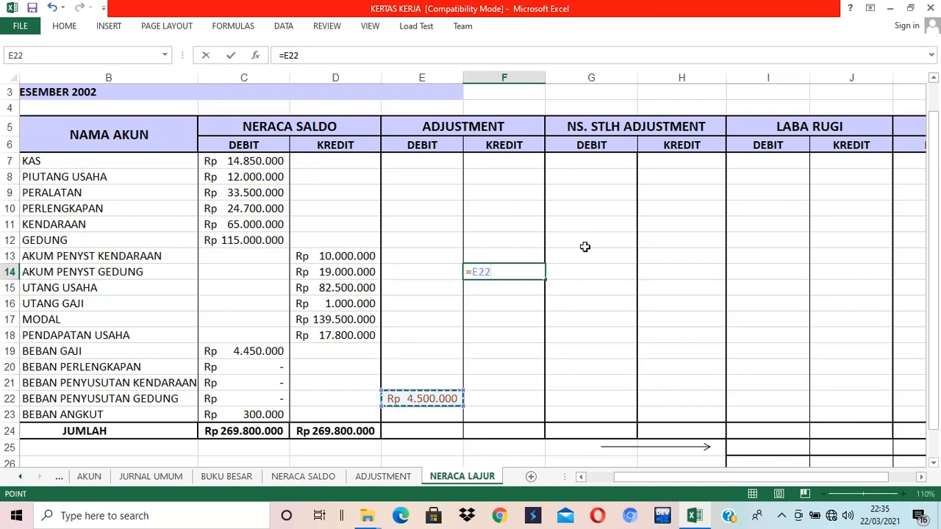
key("Return")
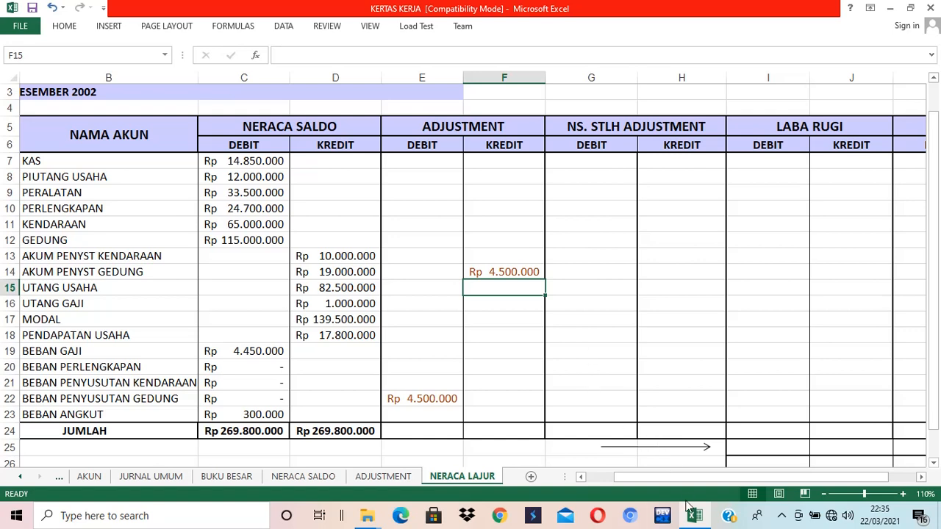
Check the vehicle depreciation entry on the ADJUSTMENT sheet and enter 7500000 as the BEBAN PENYUSUTAN KENDARAAN adjustment debit in E21.
left_click(390, 477)
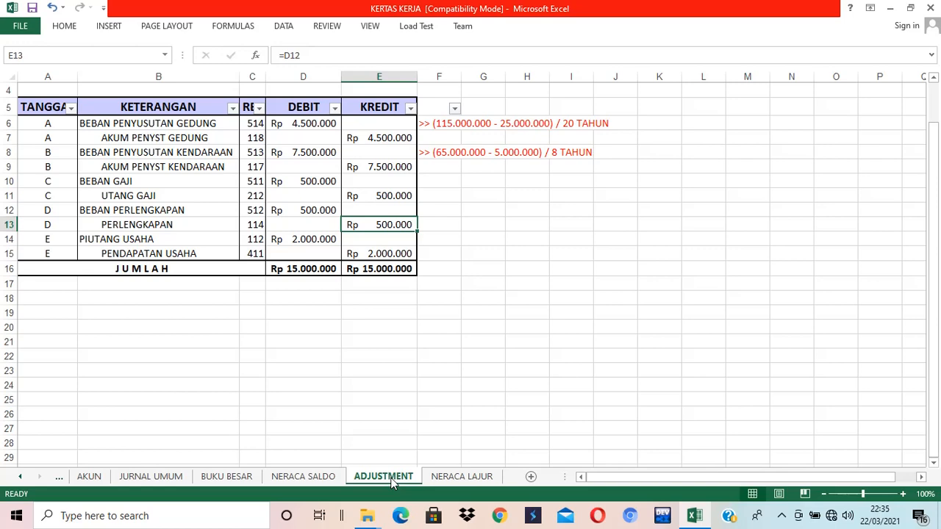
left_click(468, 477)
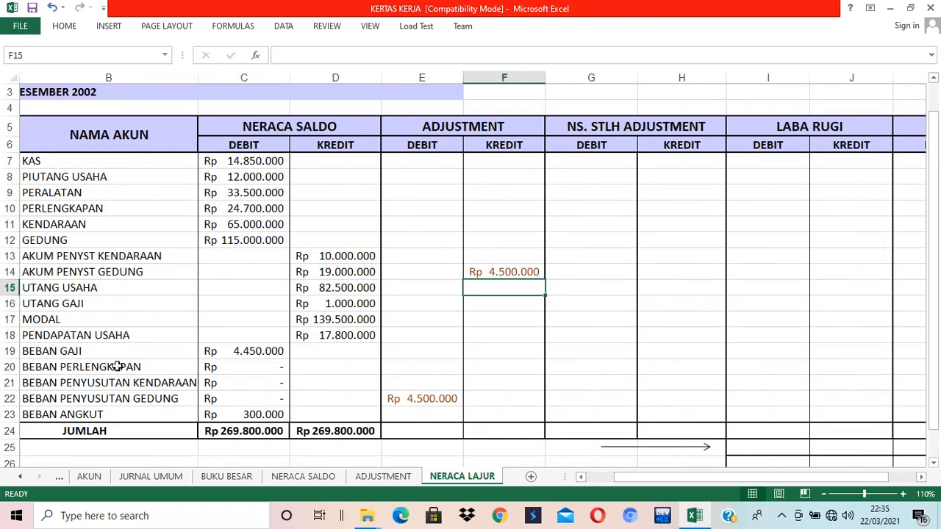
left_click(390, 383)
type("=")
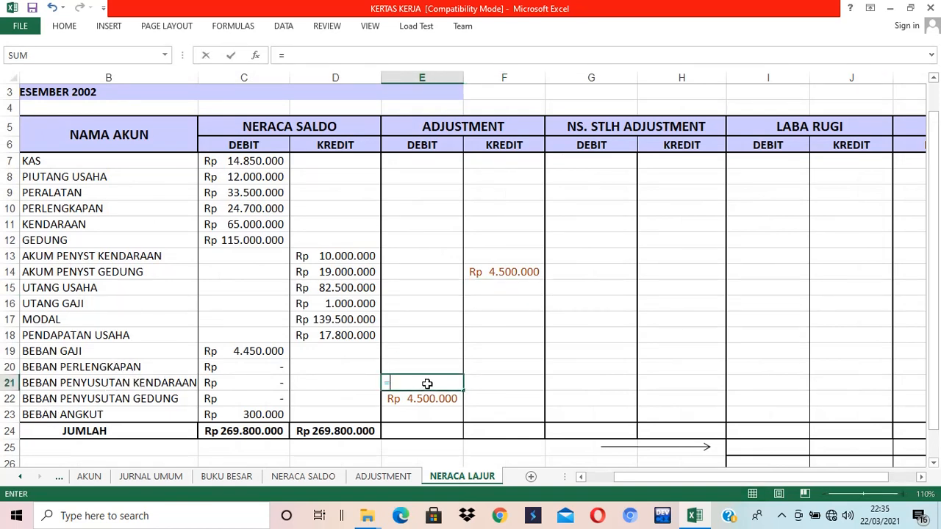
key("BackSpace")
type("750000")
key("Return")
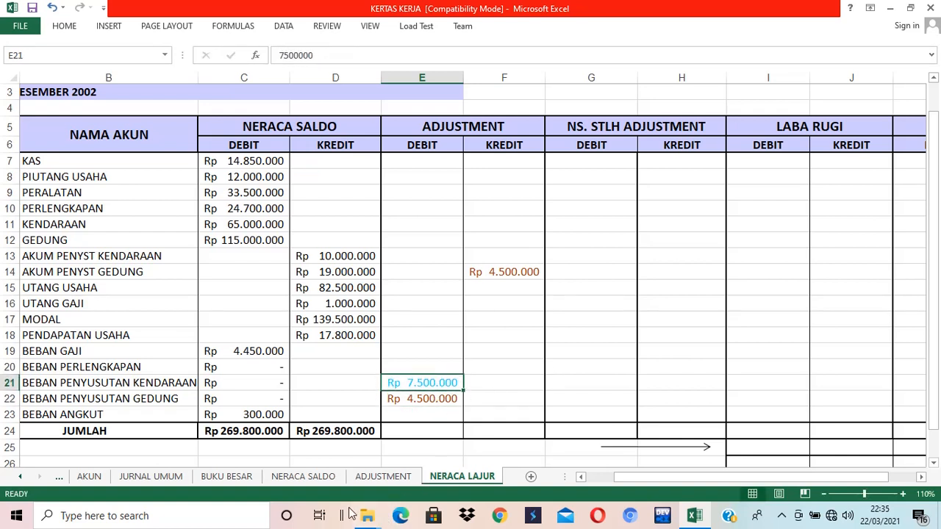
Try to fill the AKUM PENYST KENDARAAN adjustment credit in F13 with the formula =E22.
left_click(381, 478)
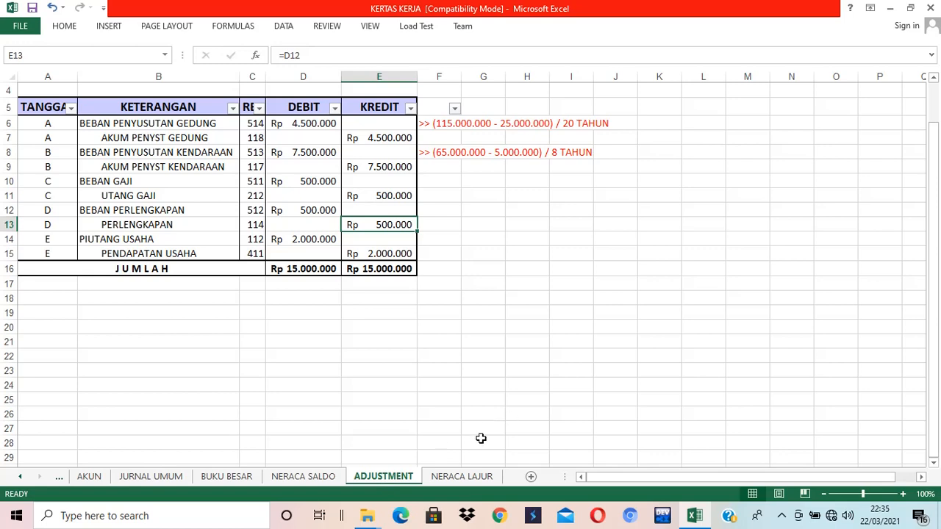
left_click(447, 477)
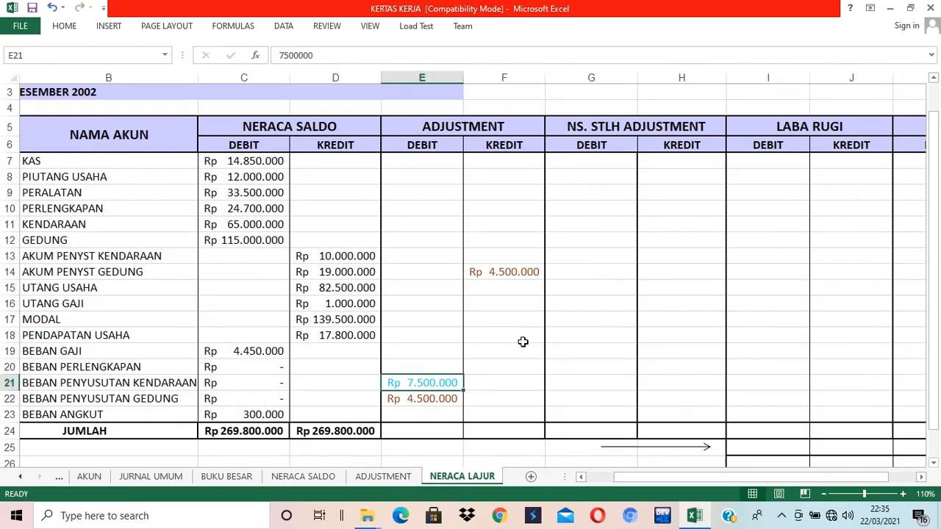
left_click(497, 286)
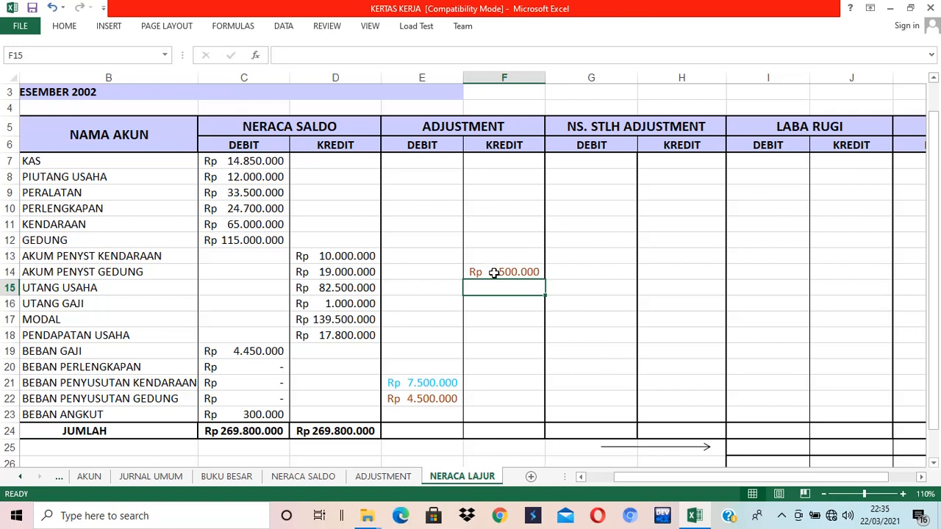
left_click(495, 273)
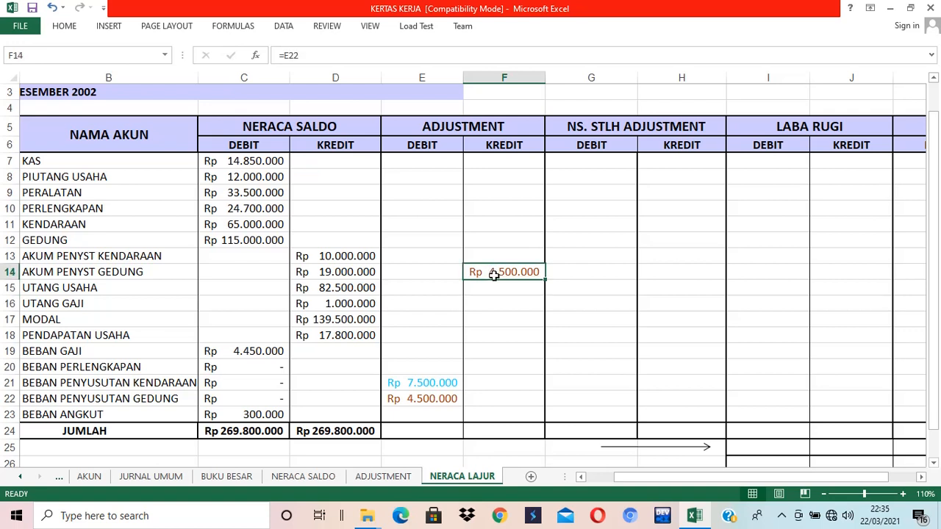
left_click(423, 384)
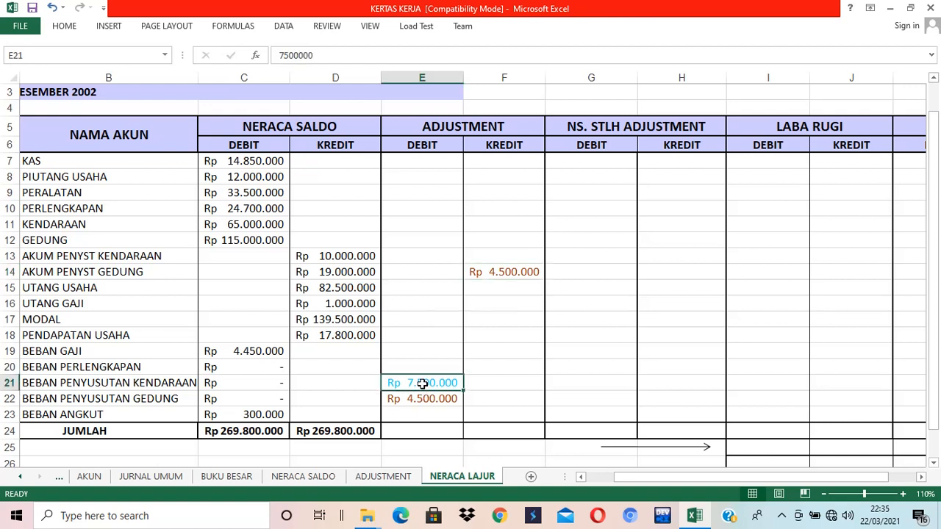
left_click(488, 257)
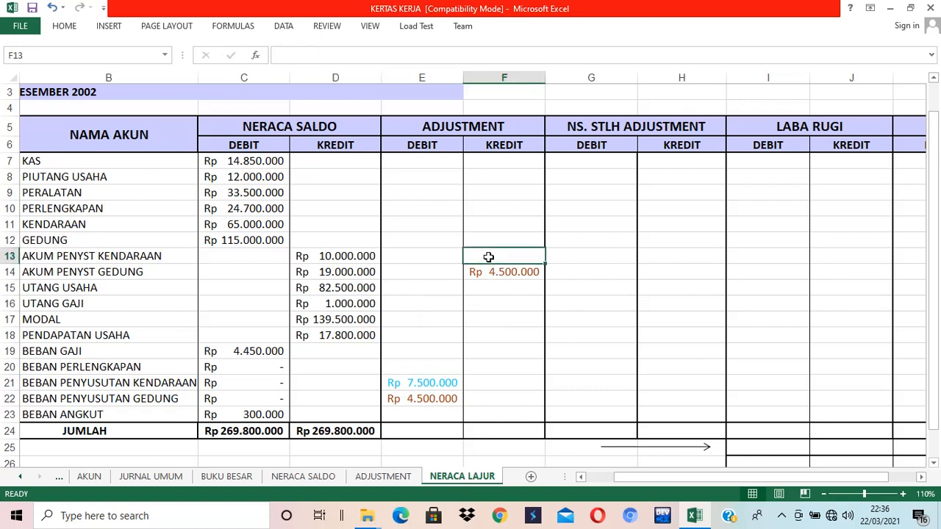
type("=")
left_click(428, 398)
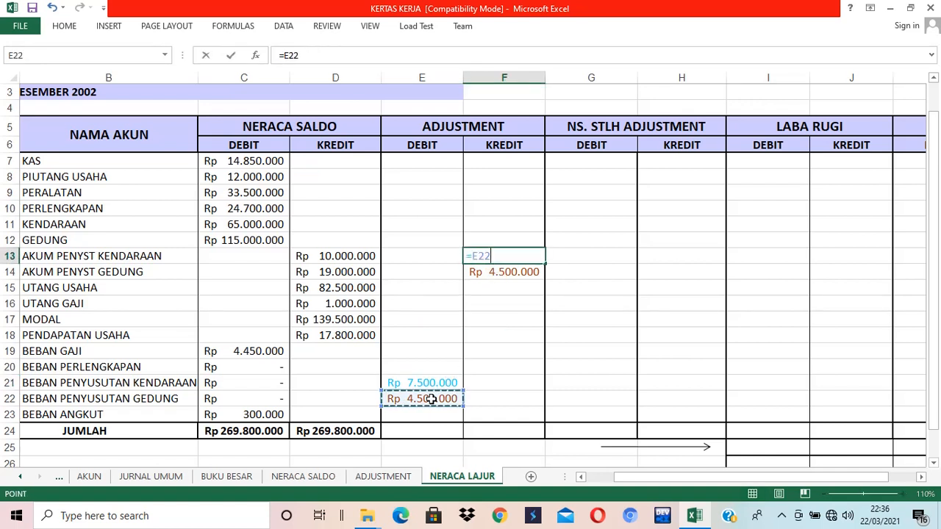
key("Return")
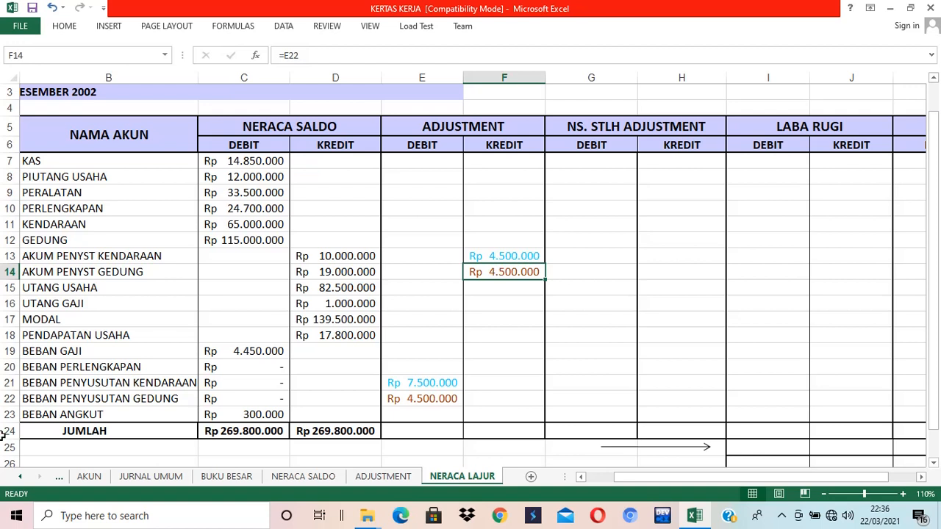
Clear F13 and link the AKUM PENYST KENDARAAN adjustment credit to the BEBAN PENYUSUTAN KENDARAAN debit with =E21.
left_click(11, 399)
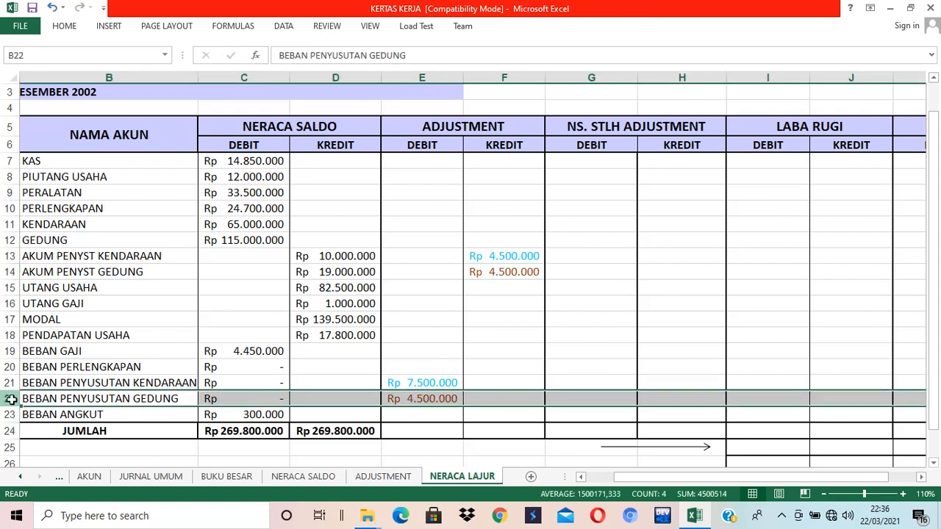
left_click(15, 272)
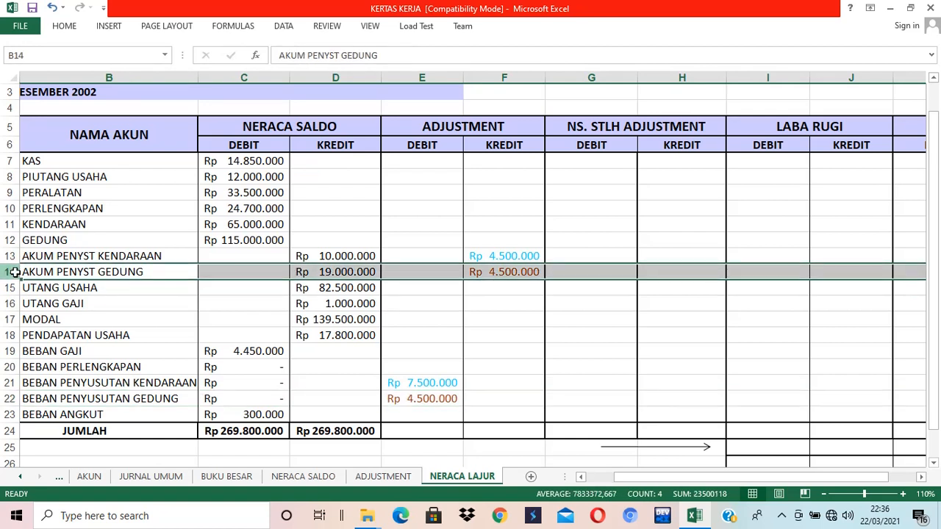
left_click(489, 257)
key("Delete")
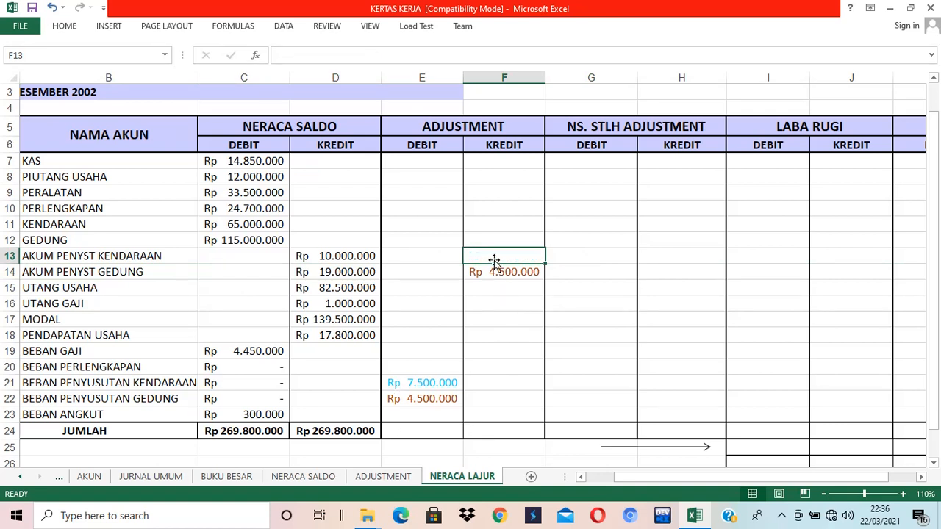
type("=")
left_click(426, 383)
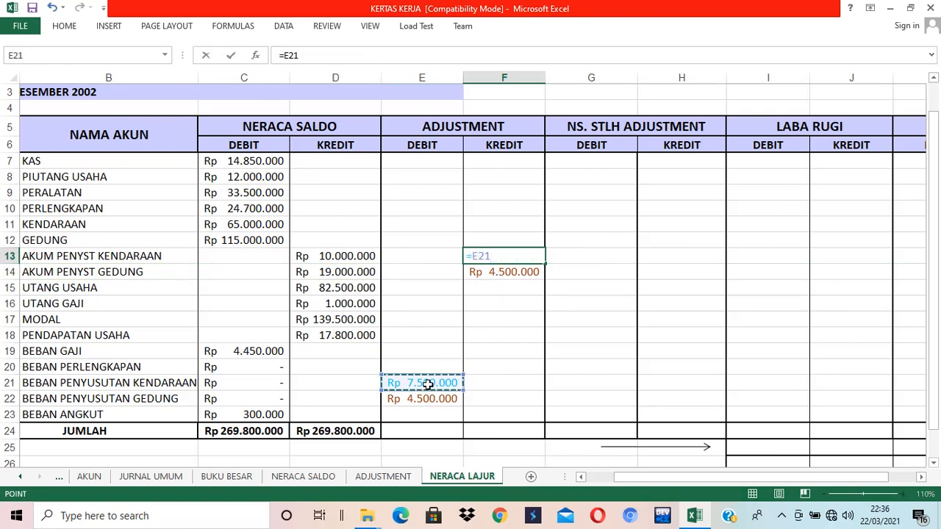
key("Return")
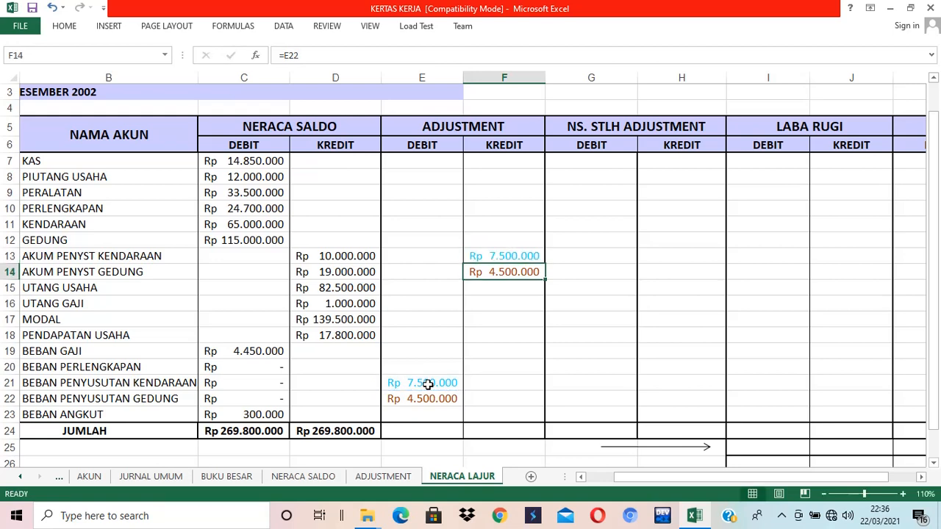
Check the BEBAN GAJI entry on the ADJUSTMENT sheet and enter 500000 as its adjustment debit in E19 of NERACA LAJUR.
left_click(394, 479)
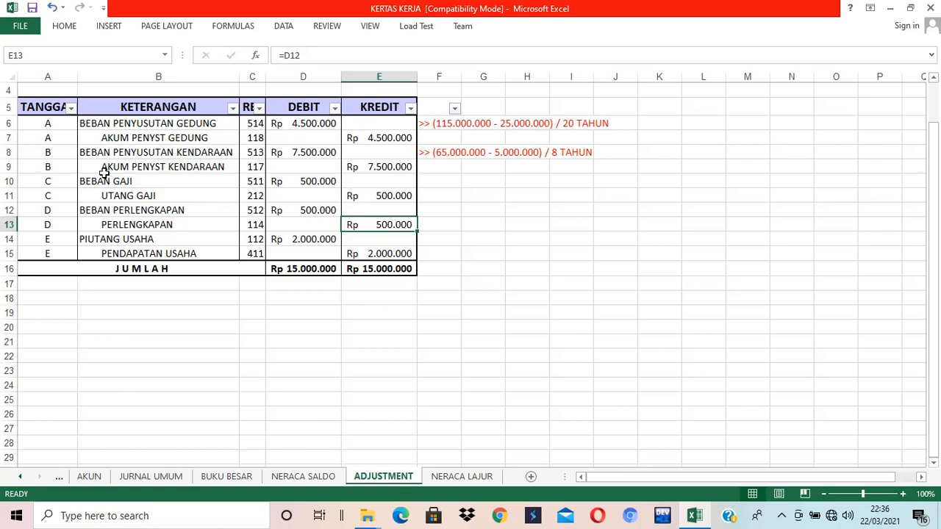
left_click(471, 478)
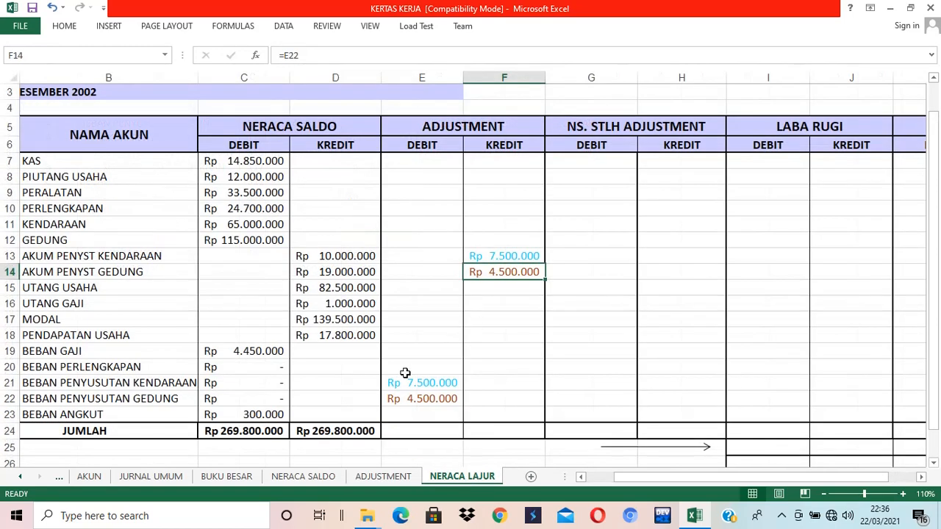
left_click(402, 352)
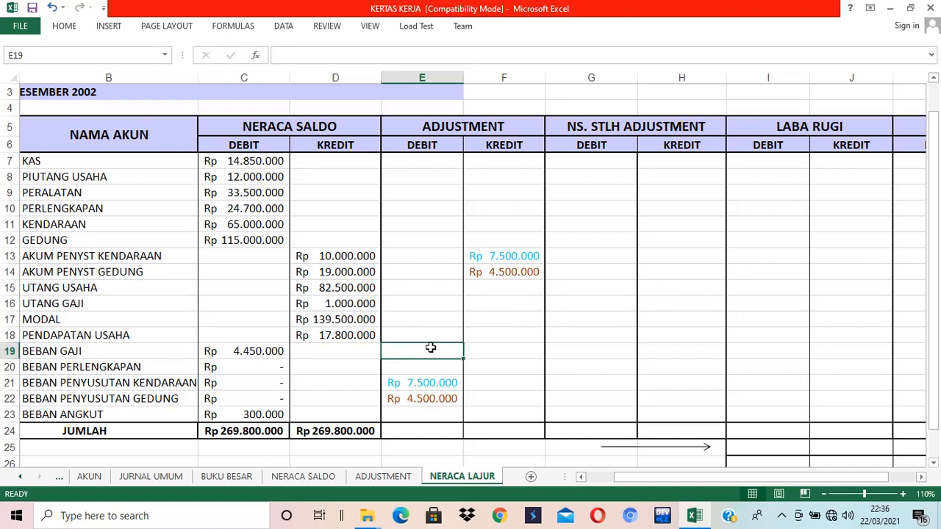
type("500000")
key("Return")
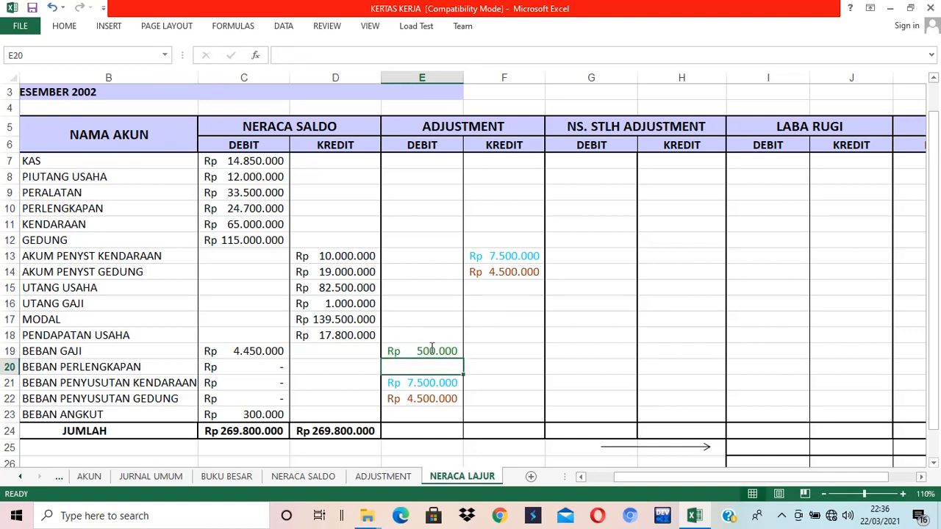
Link the UTANG GAJI adjustment credit in F16 to the BEBAN GAJI adjustment debit with =E19.
left_click(431, 350)
key("Right")
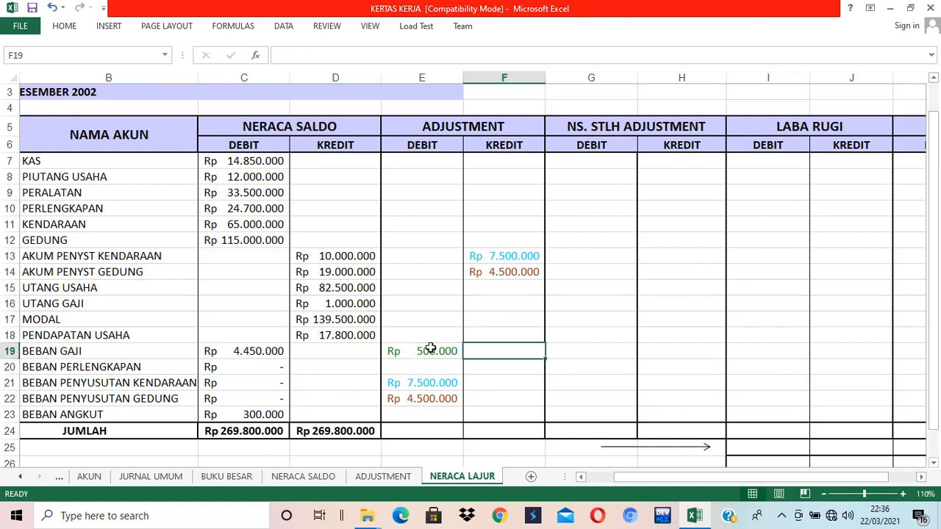
key("Up")
key("Up")
key("Up")
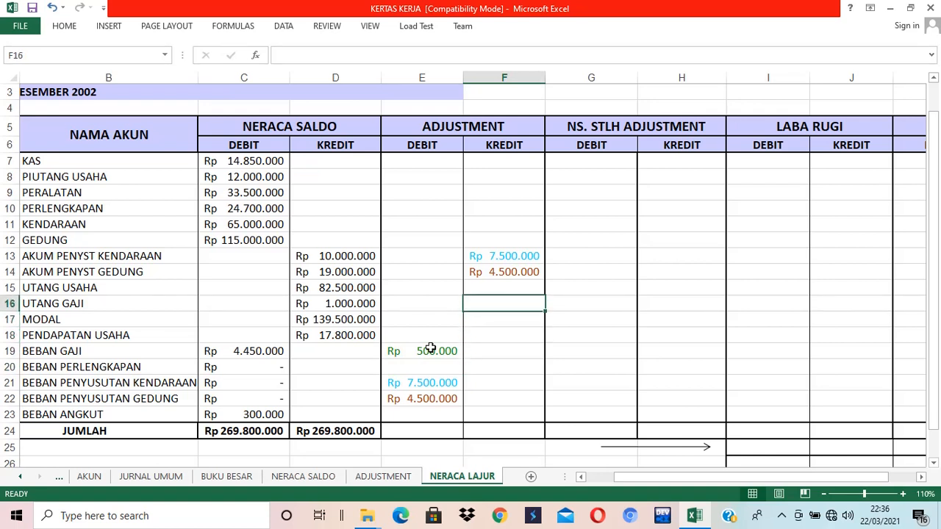
type("=")
key("Left")
key("Down")
key("Down")
key("Down")
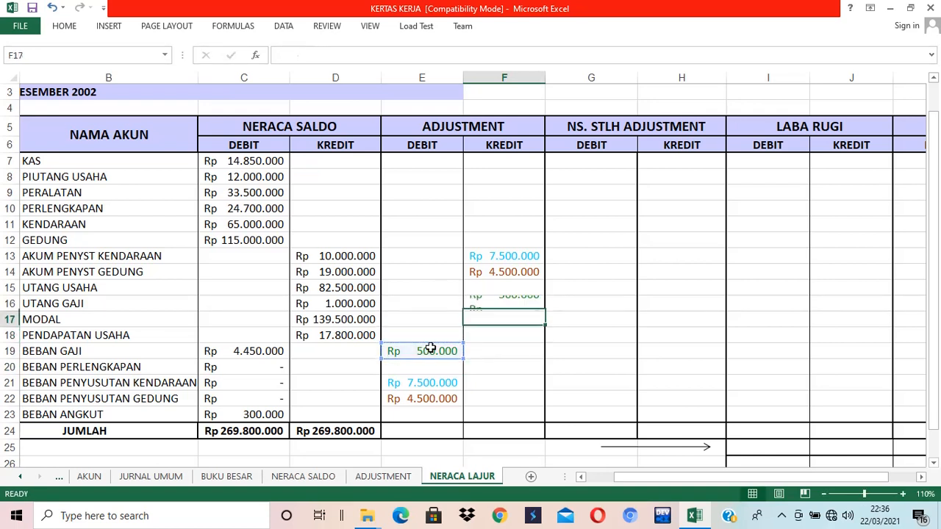
key("Return")
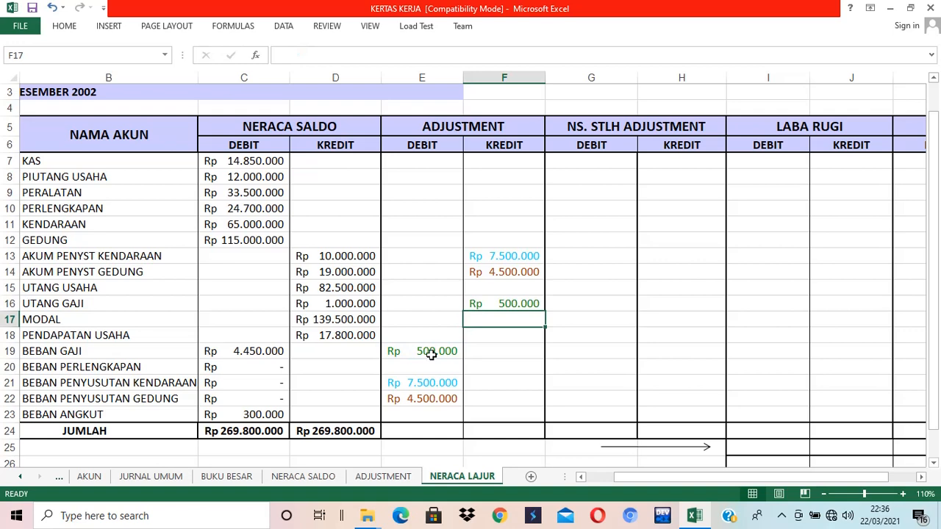
Check the BEBAN PERLENGKAPAN entry on the ADJUSTMENT sheet and enter 500000 as its adjustment debit in E20 of NERACA LAJUR.
left_click(382, 477)
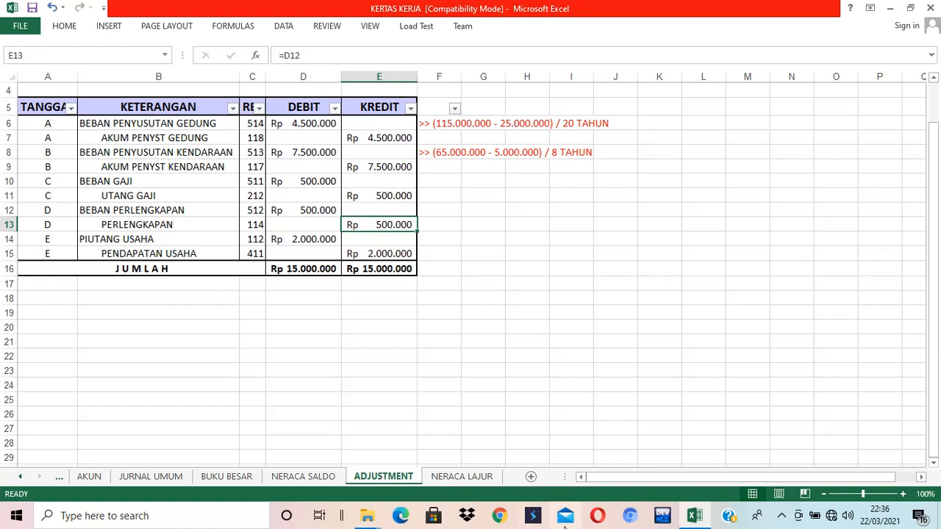
left_click(695, 516)
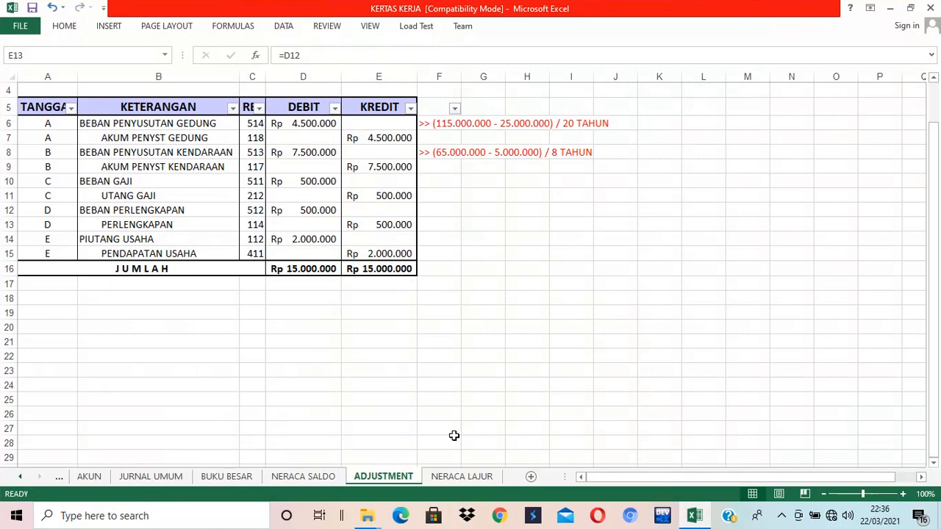
left_click(483, 478)
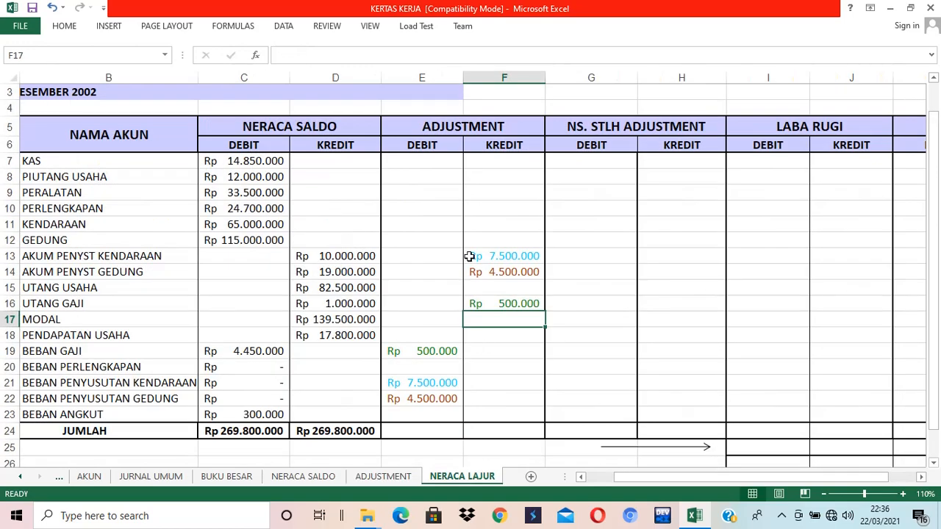
left_click(424, 369)
type("500000")
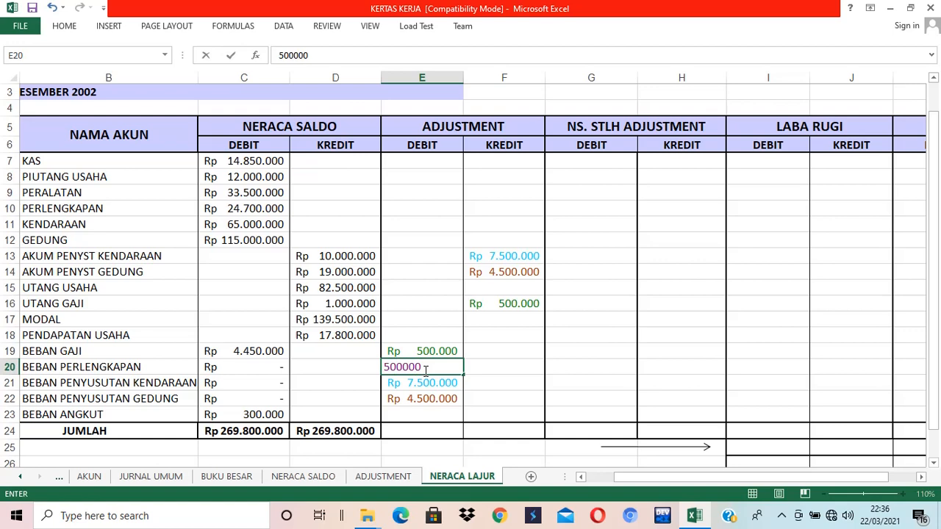
key("Tab")
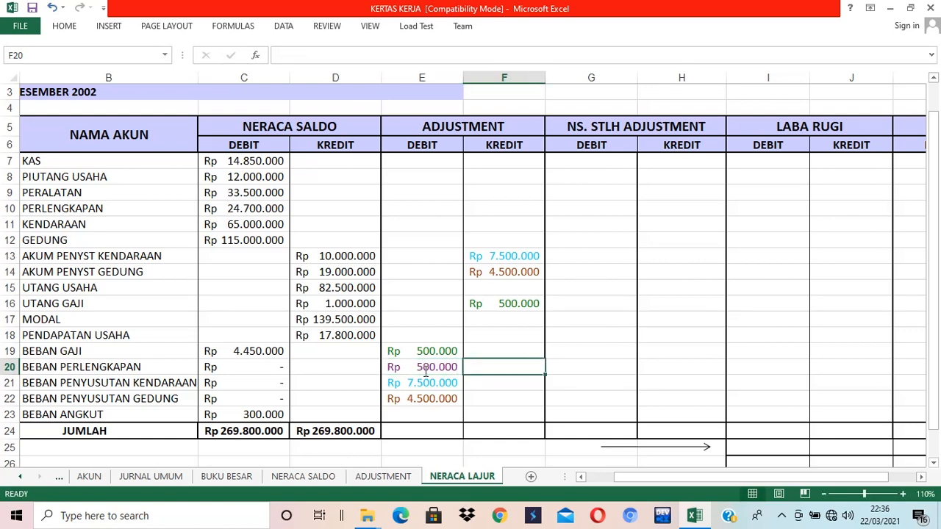
Check the PERLENGKAPAN entry on the ADJUSTMENT sheet and link its adjustment credit in F10 of NERACA LAJUR to the BEBAN PERLENGKAPAN debit with =E20.
key("Up")
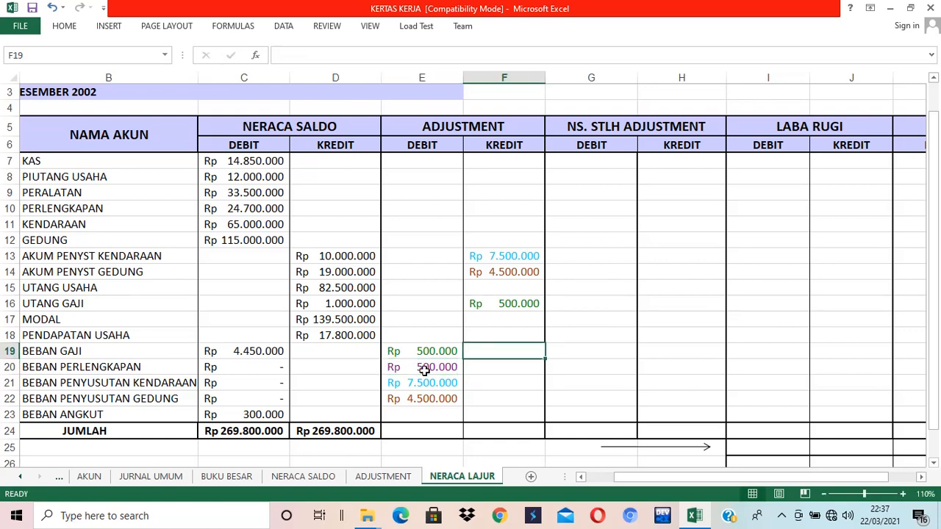
key("alt+Tab")
key("alt+Tab")
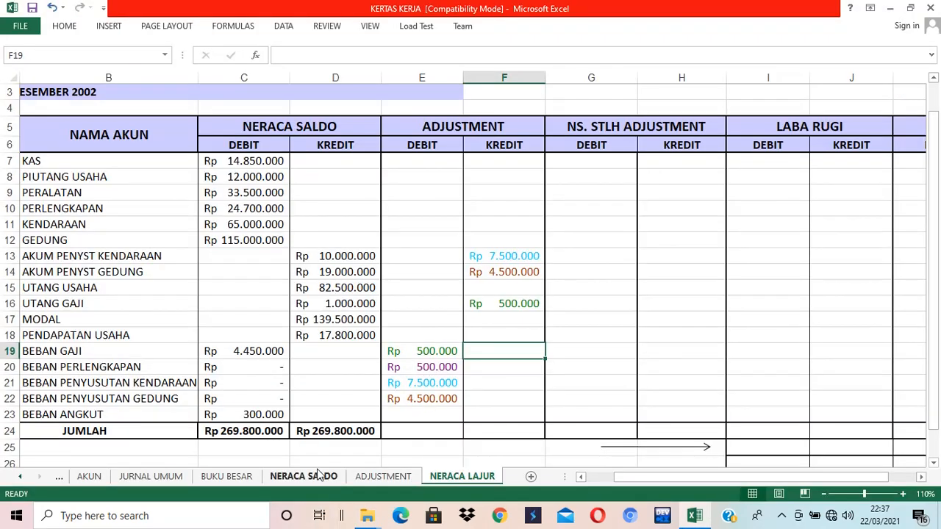
left_click(375, 478)
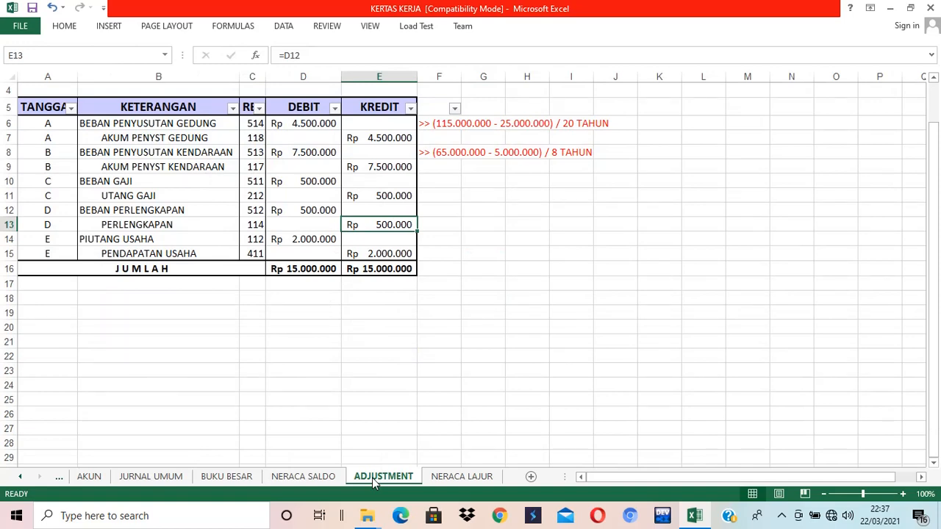
left_click(471, 479)
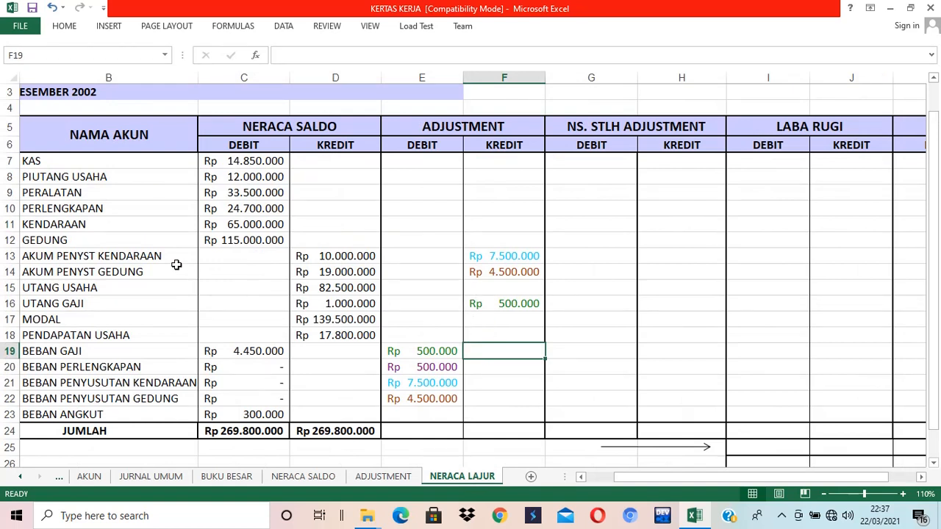
left_click(481, 211)
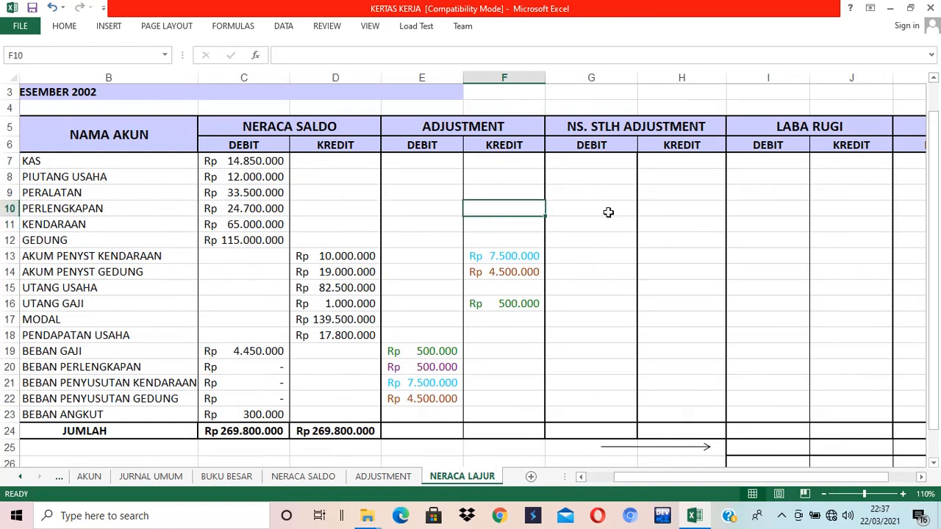
type("=")
key("Left")
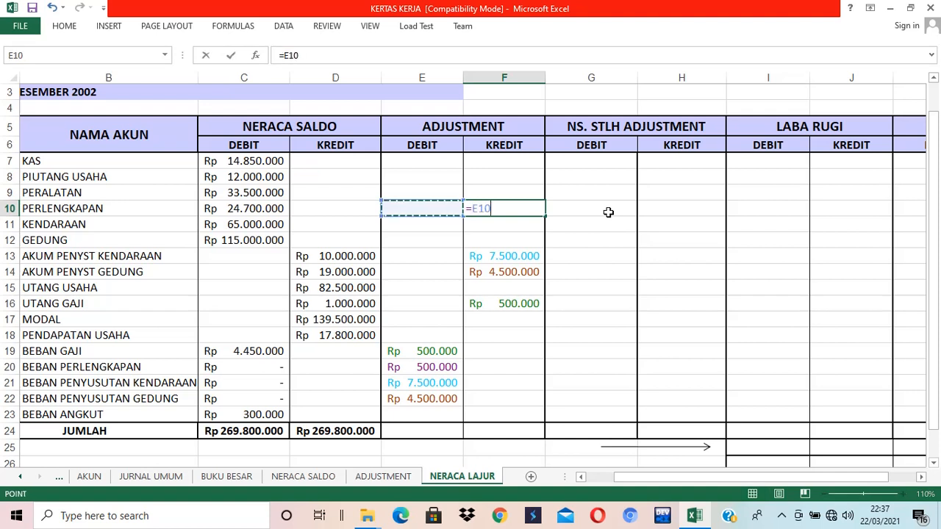
key("Down")
key("Down")
key("Down")
key("Down")
key("Down")
key("Down")
key("Down")
key("Down")
key("Down")
key("Down")
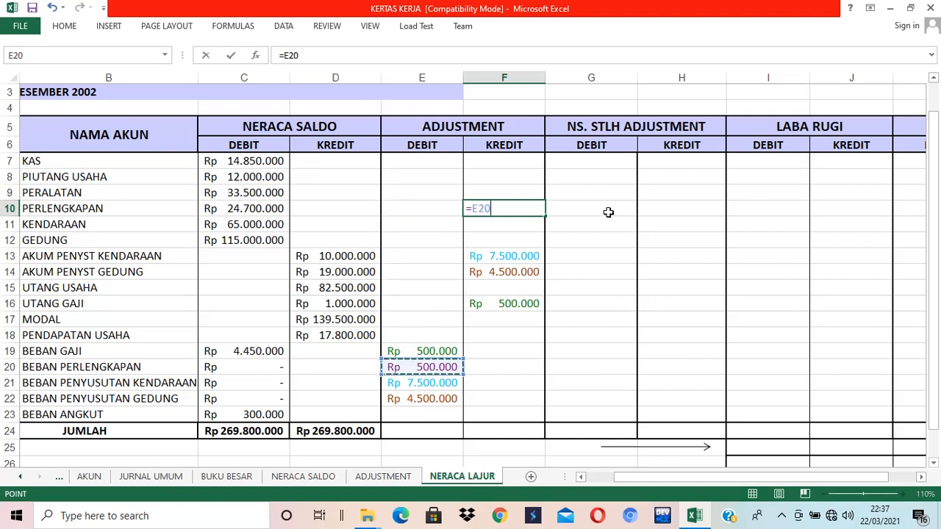
key("Down")
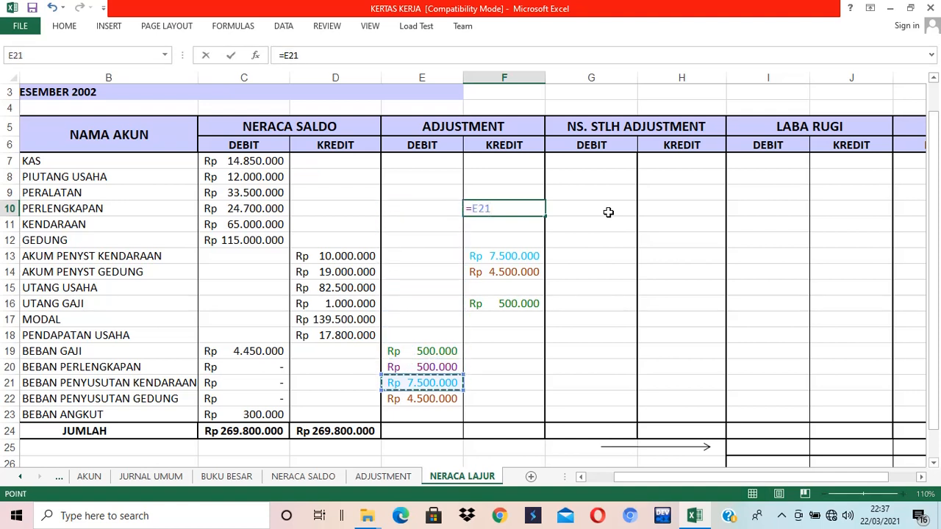
key("Up")
key("Return")
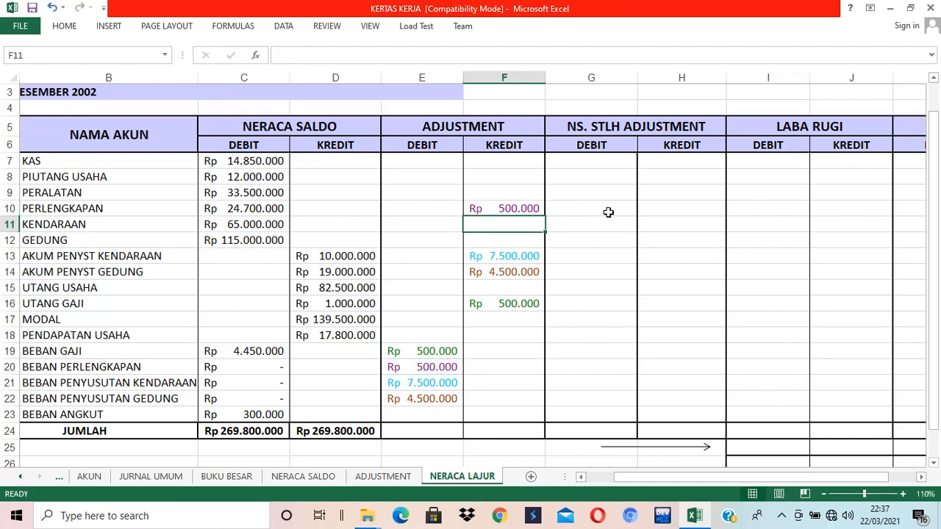
Check the PIUTANG USAHA entry on the ADJUSTMENT sheet and enter 2000000 as its adjustment debit in E8 of NERACA LAJUR.
left_click(383, 476)
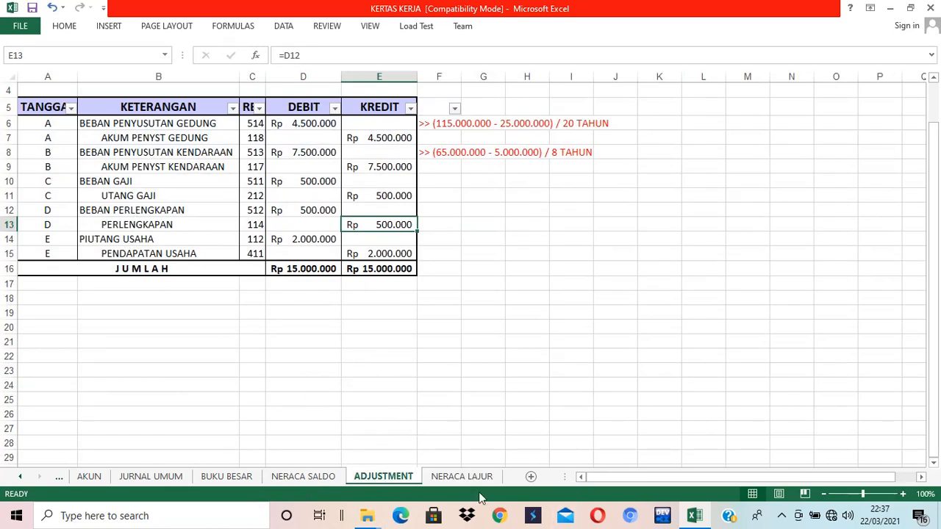
left_click(461, 477)
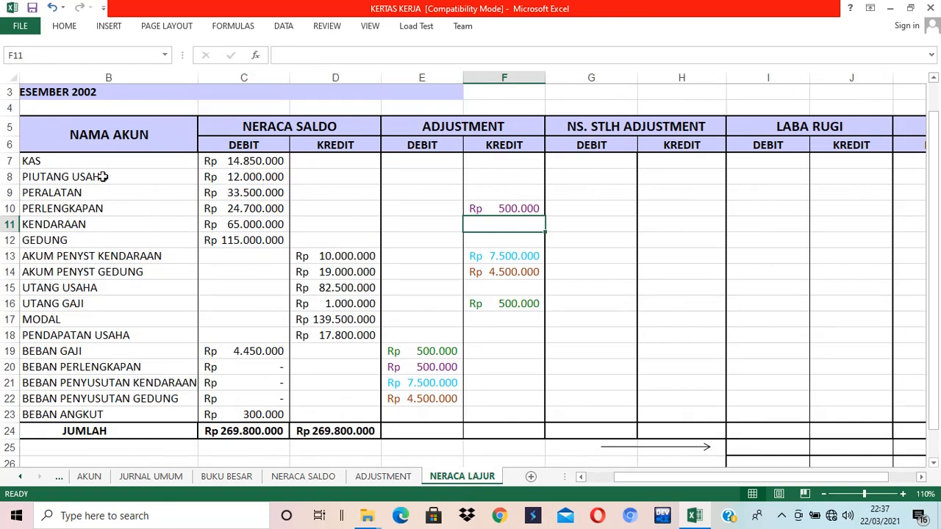
left_click(421, 179)
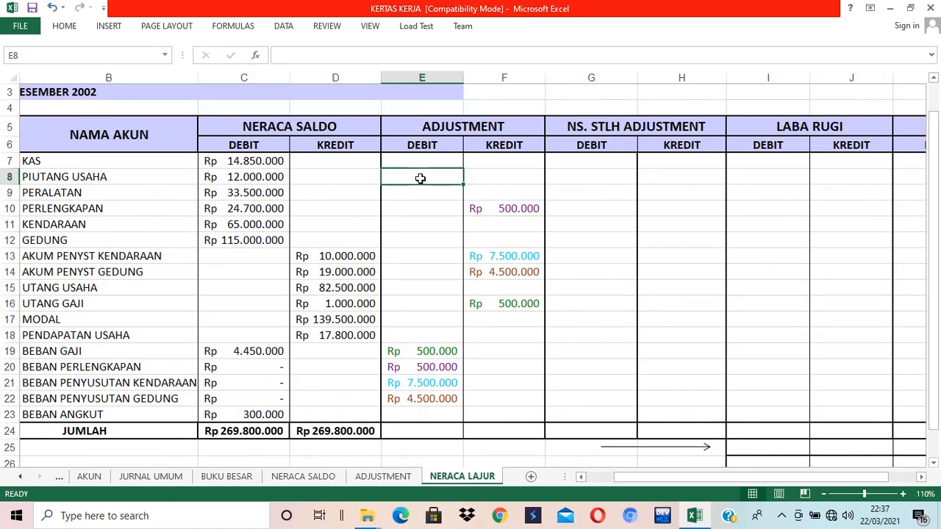
type("2000000")
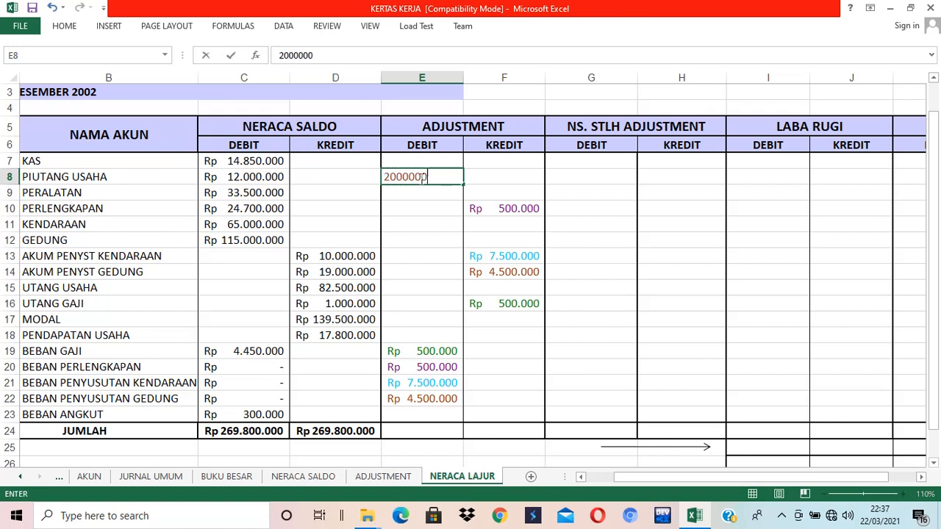
key("Return")
left_click(421, 178)
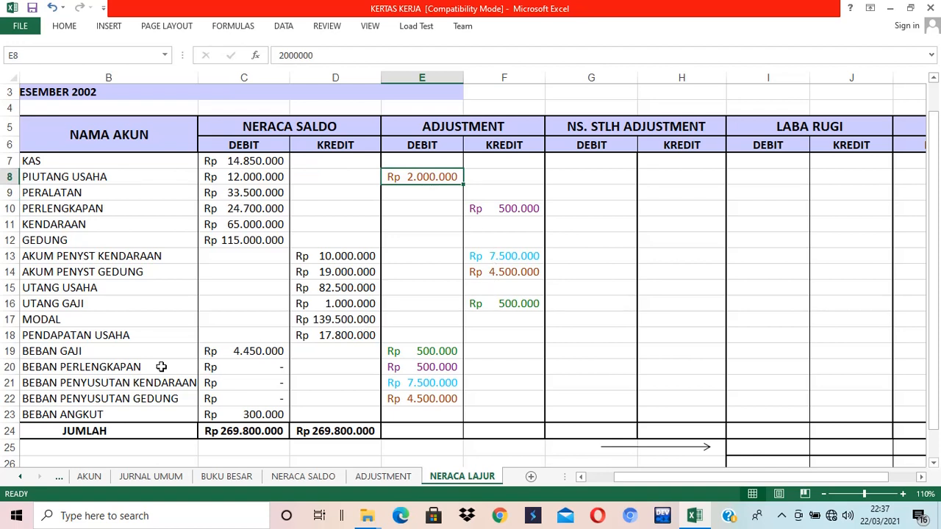
Check the PENDAPATAN USAHA entry on the ADJUSTMENT sheet and link its adjustment credit in F18 of NERACA LAJUR to the PIUTANG USAHA debit with =E8.
left_click(490, 333)
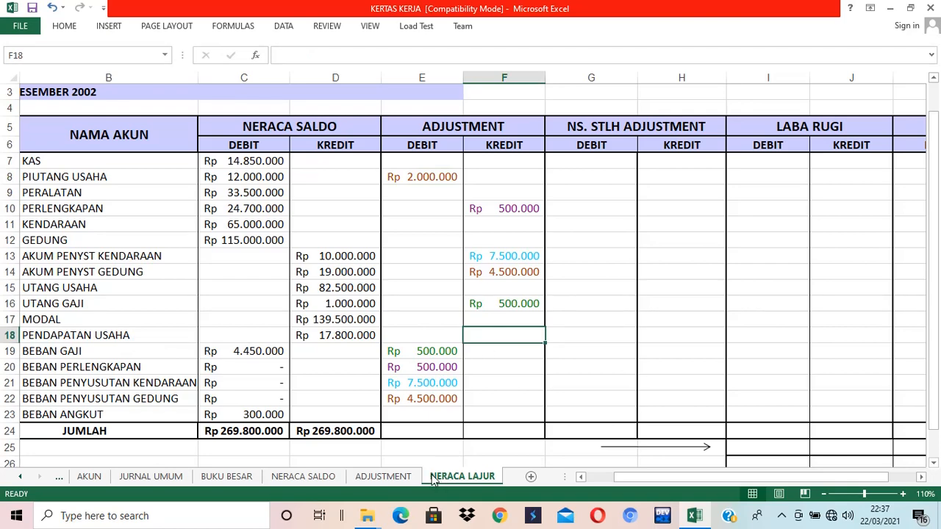
left_click(396, 476)
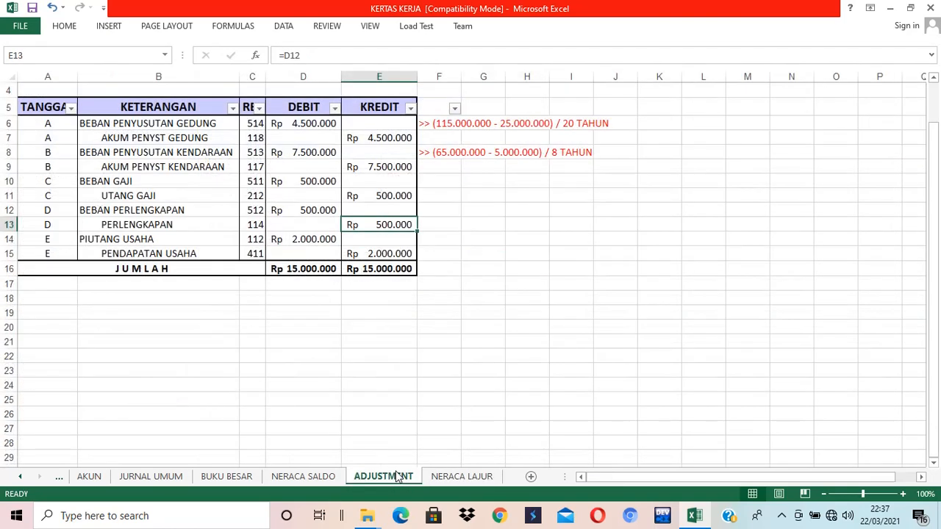
left_click(466, 477)
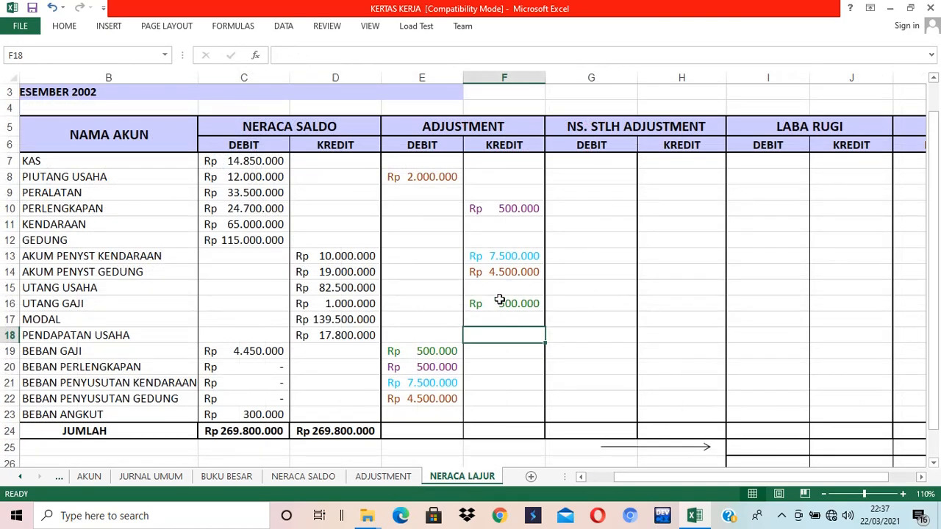
type("=")
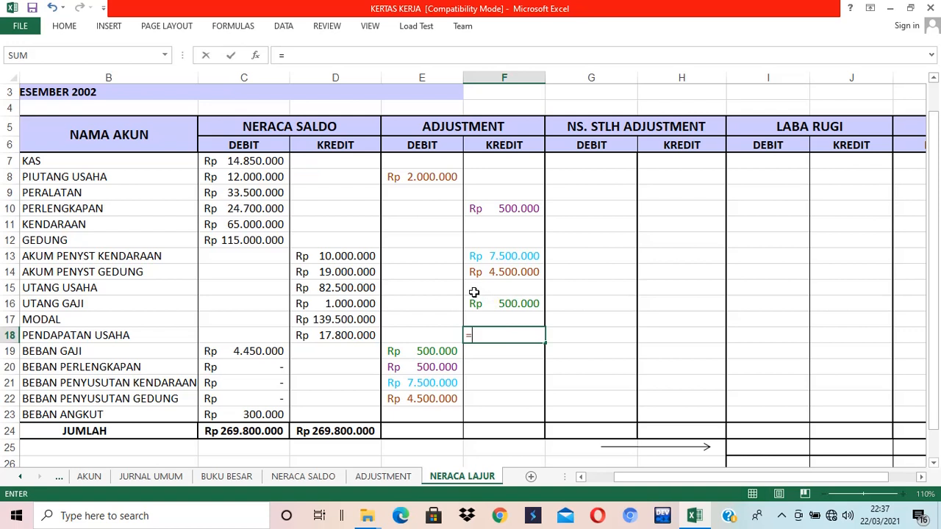
left_click(425, 178)
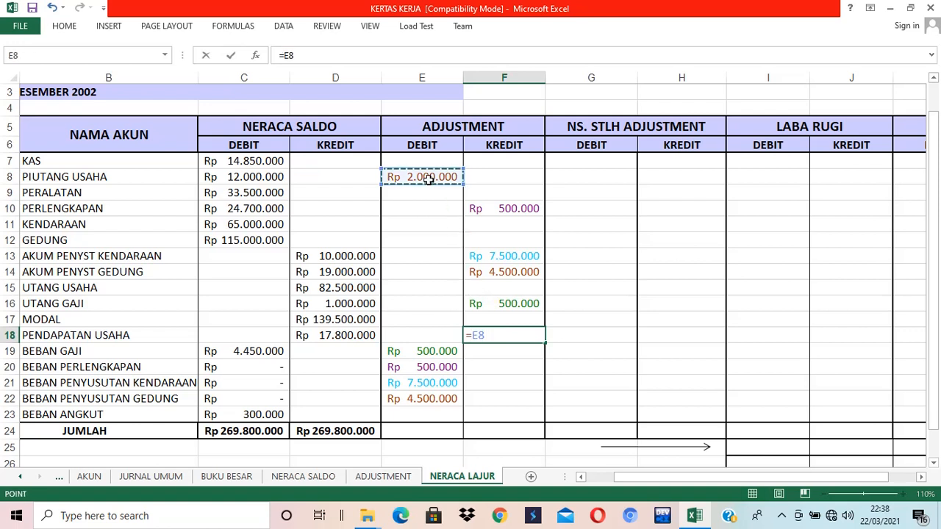
key("Return")
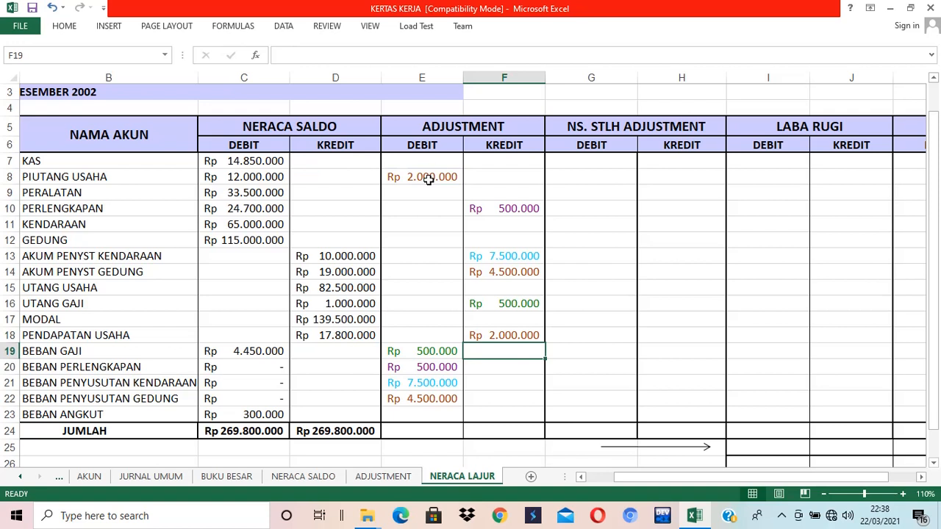
left_click(401, 428)
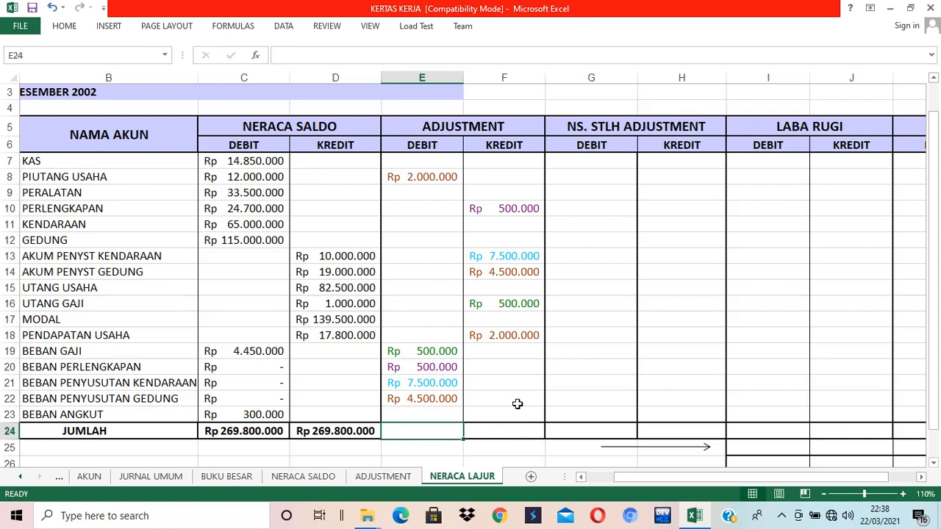
type("=")
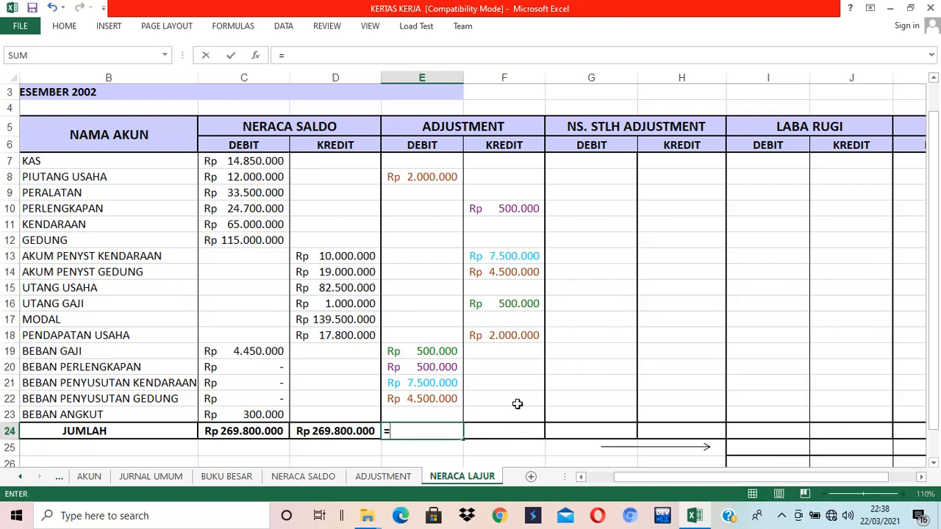
type("SUM(")
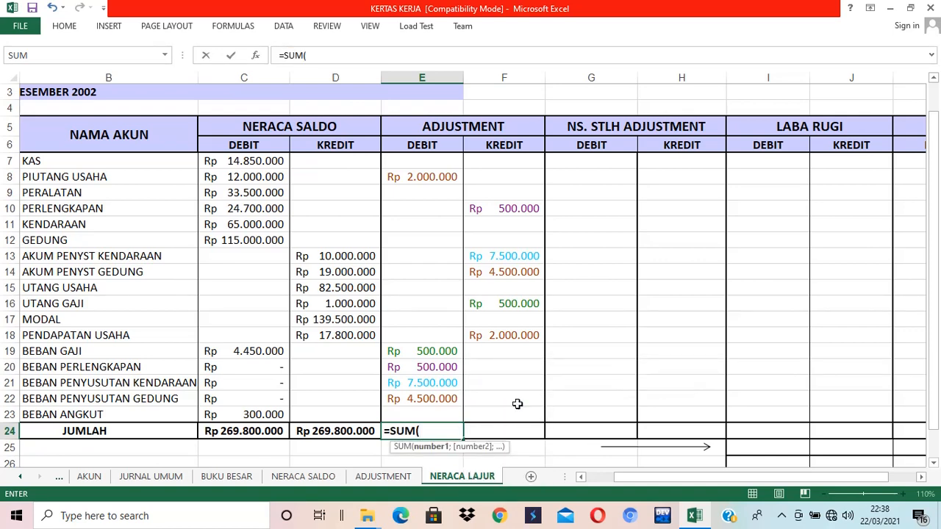
key("BackSpace")
key("BackSpace")
key("BackSpace")
key("BackSpace")
key("BackSpace")
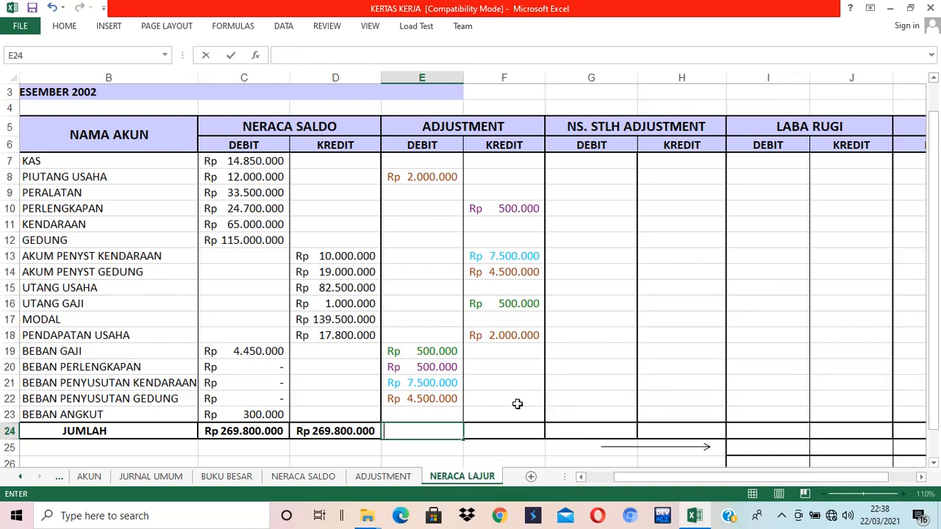
key("Return")
Fill the NERACA SALDO credit total formula from D24 across E24:F24 to total the ADJUSTMENT debit and credit columns.
left_click(339, 433)
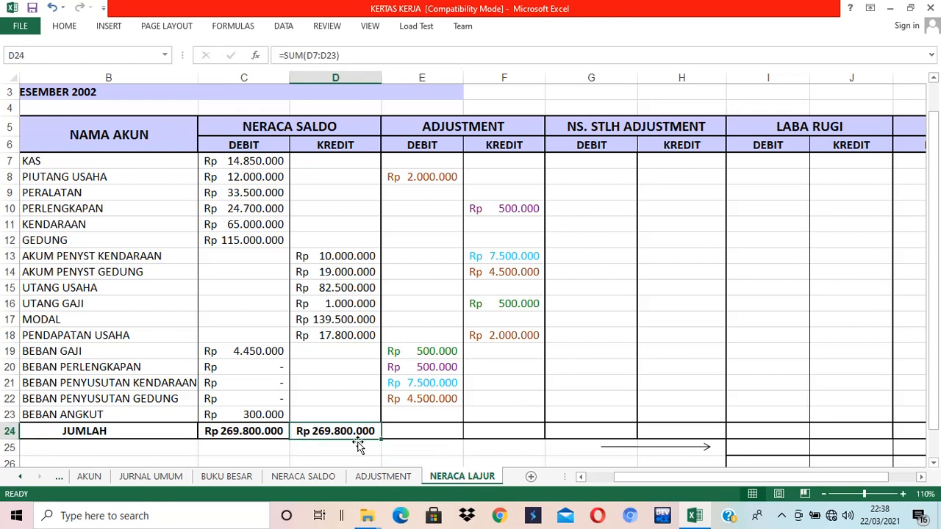
left_click_drag(383, 440, 536, 440)
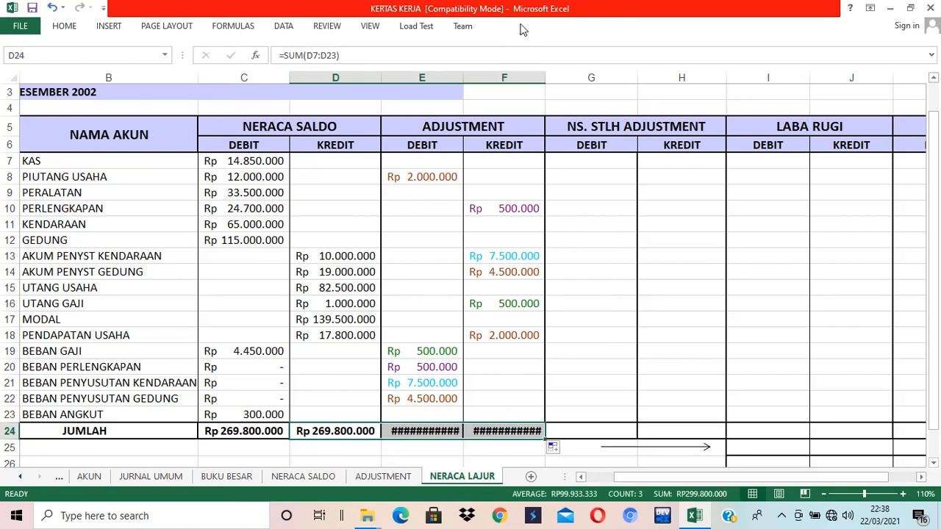
Auto-fit the widths of ADJUSTMENT columns E and F so their totals in row 24 fit.
left_click(422, 77)
left_click_drag(463, 77, 490, 76)
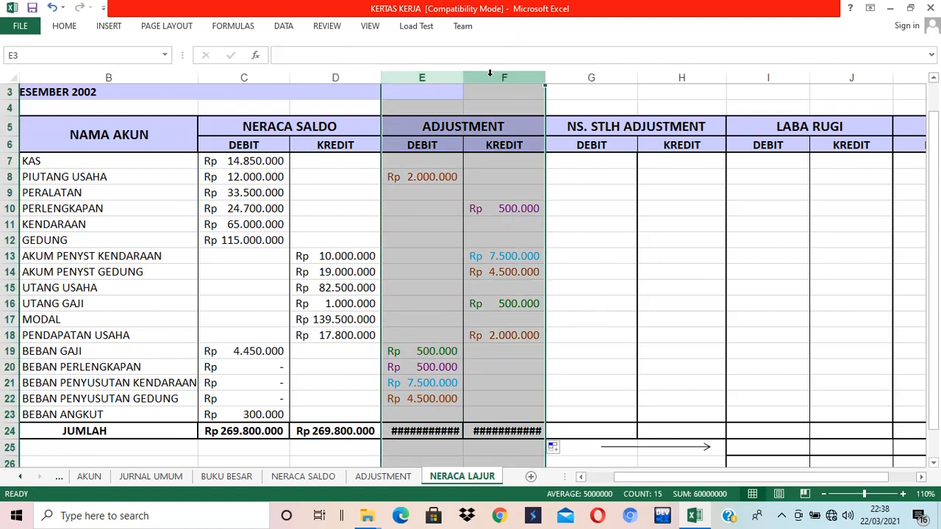
double_click(465, 78)
left_click(511, 272)
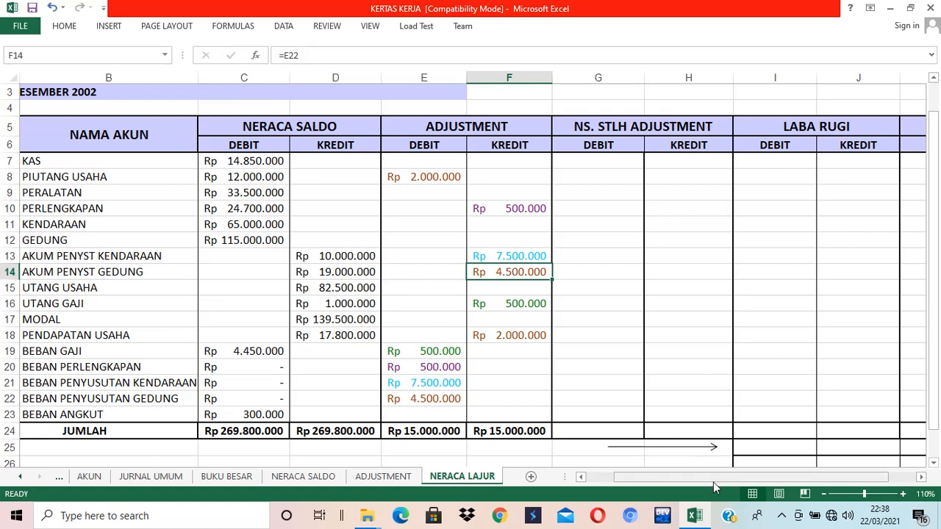
Compare the NERACA SALDO, ADJUSTMENT and NS. STLH ADJUSTMENT column pairs, and examine the PIUTANG USAHA debit amounts in row 8.
mouse_move(713, 481)
left_mouse_down()
mouse_move(737, 482)
mouse_move(707, 477)
left_mouse_up()
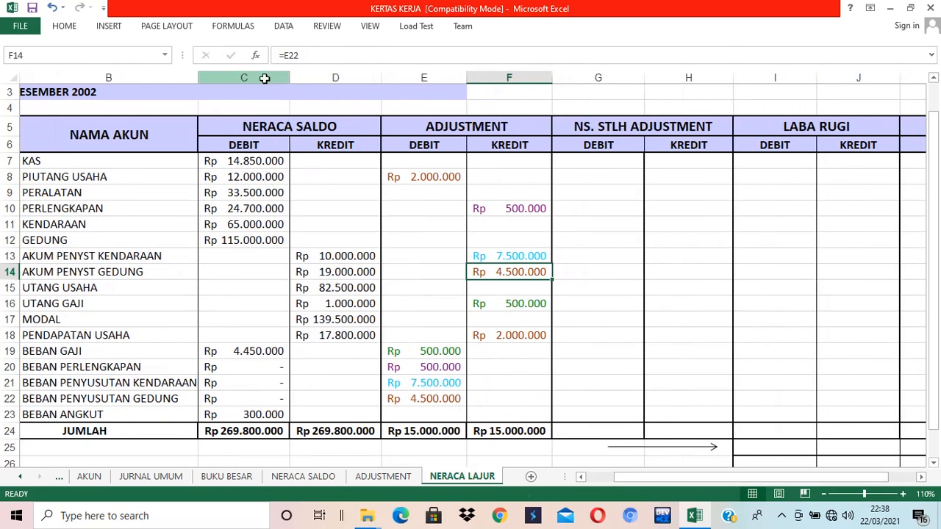
left_click_drag(264, 77, 318, 76)
left_click_drag(423, 78, 477, 76)
left_click_drag(613, 77, 657, 76)
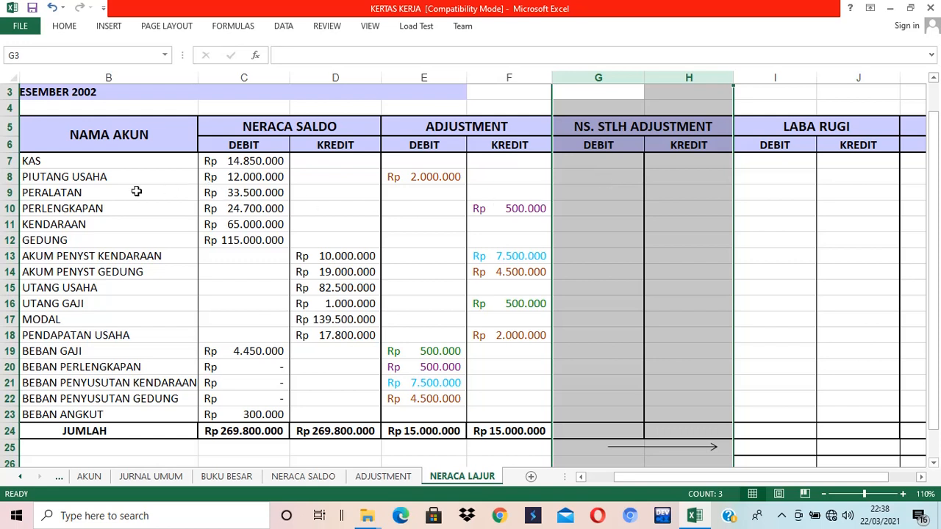
left_click(248, 177)
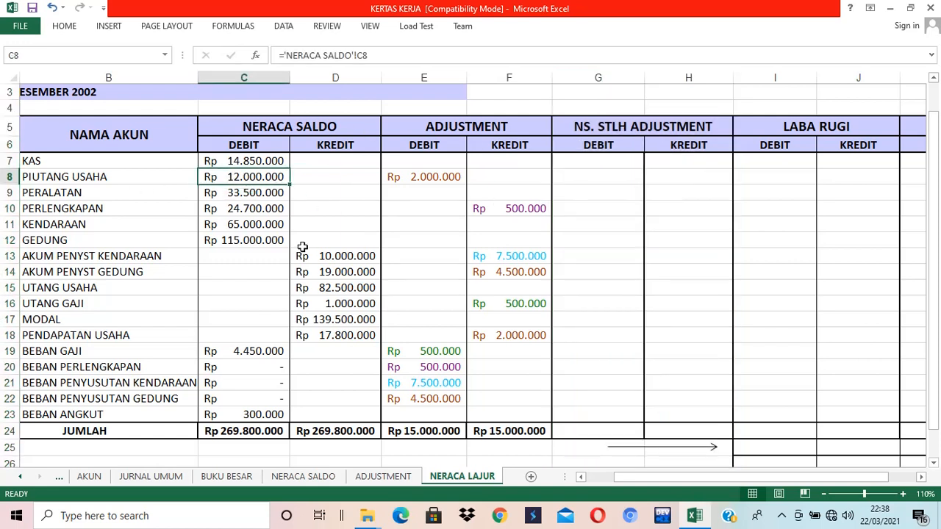
left_click(438, 182)
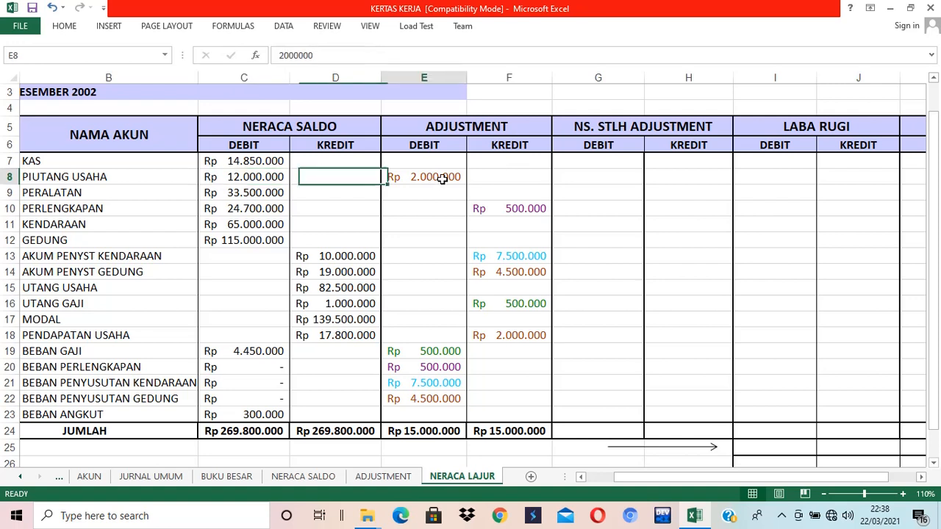
left_click(605, 174)
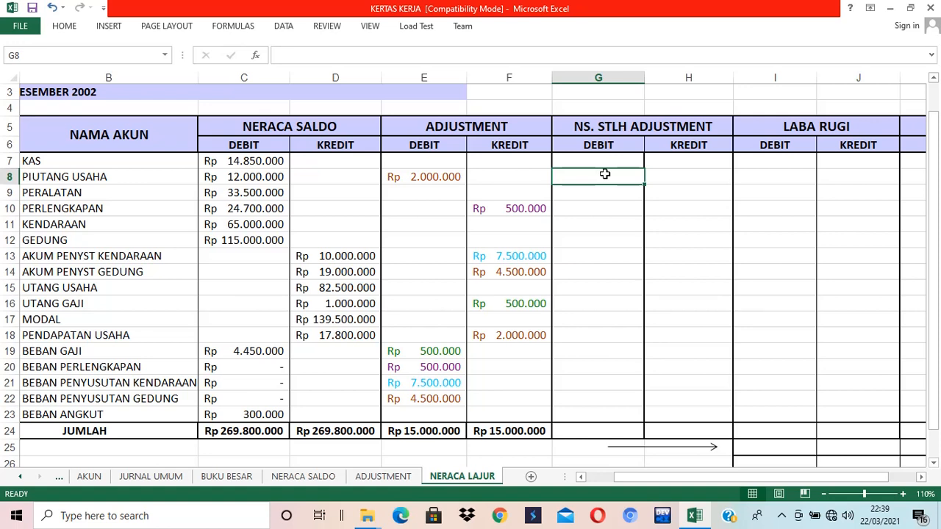
Examine the KAS row's NERACA SALDO and ADJUSTMENT debit and credit cells against its adjusted debit cell G7.
left_click(595, 160)
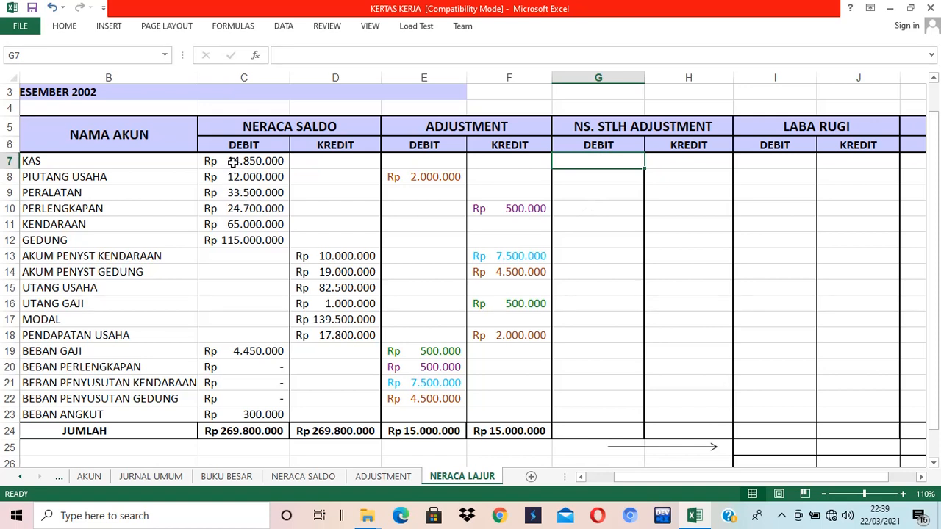
left_click(596, 76)
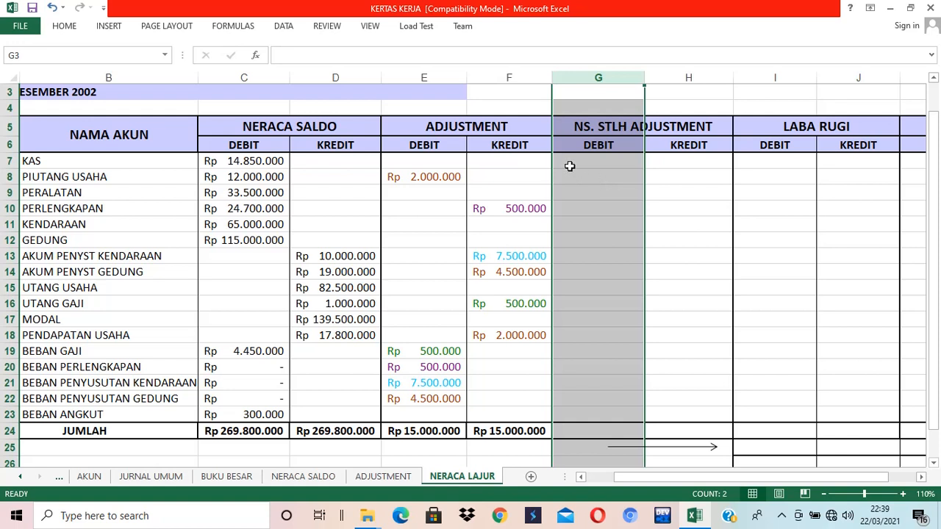
left_click(567, 163)
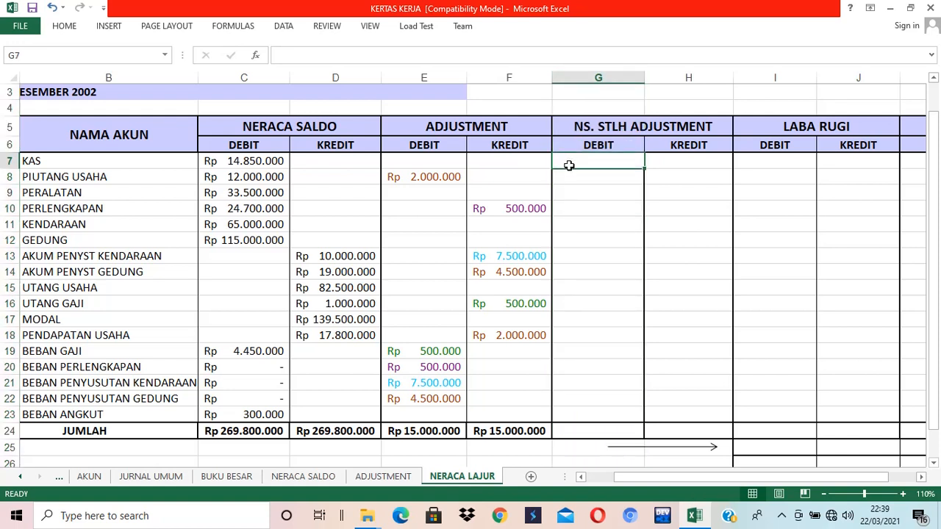
left_click(255, 161)
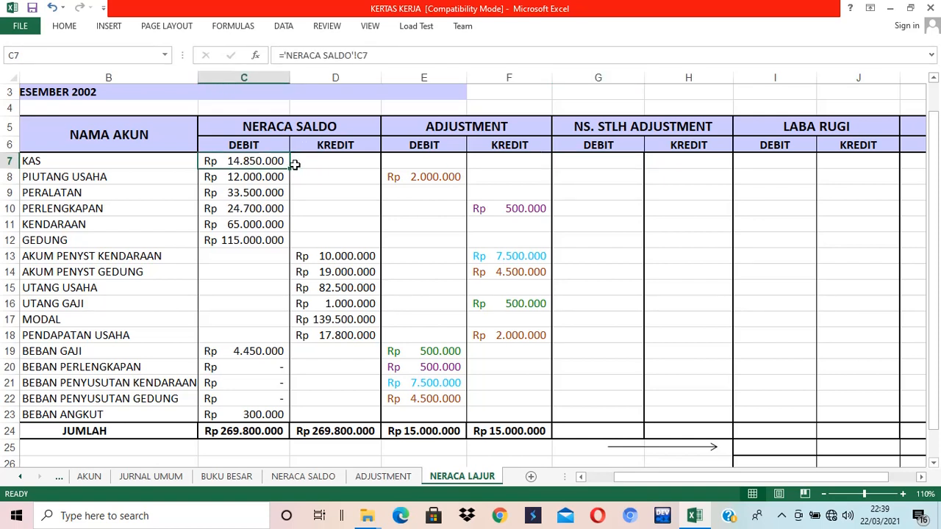
left_click(322, 161)
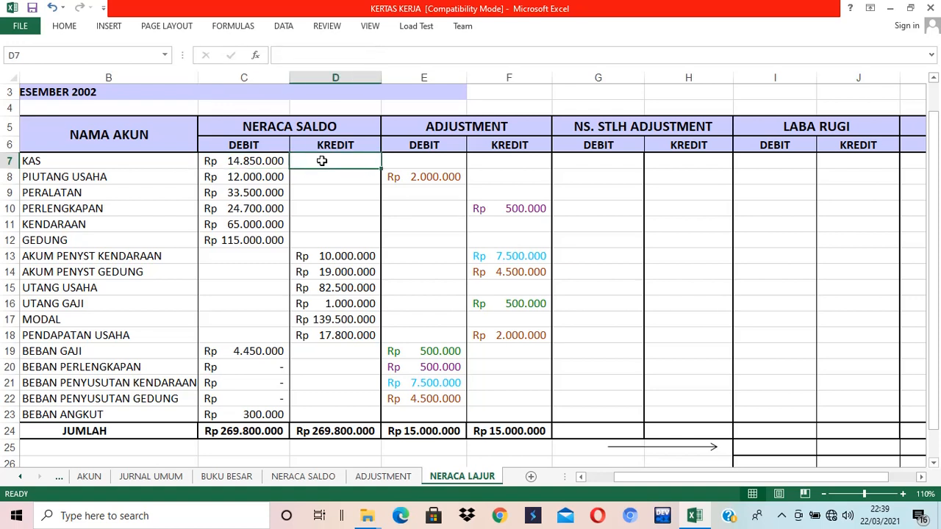
left_click(241, 161)
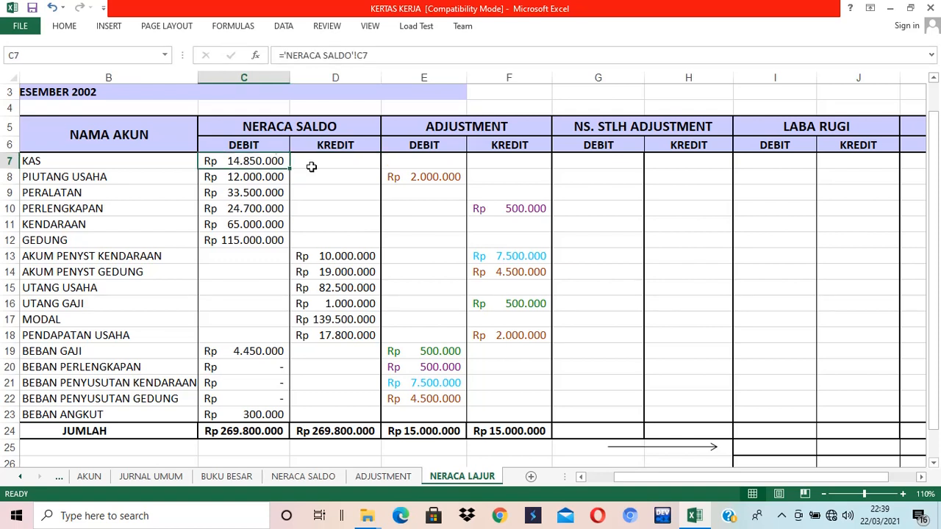
left_click(417, 160)
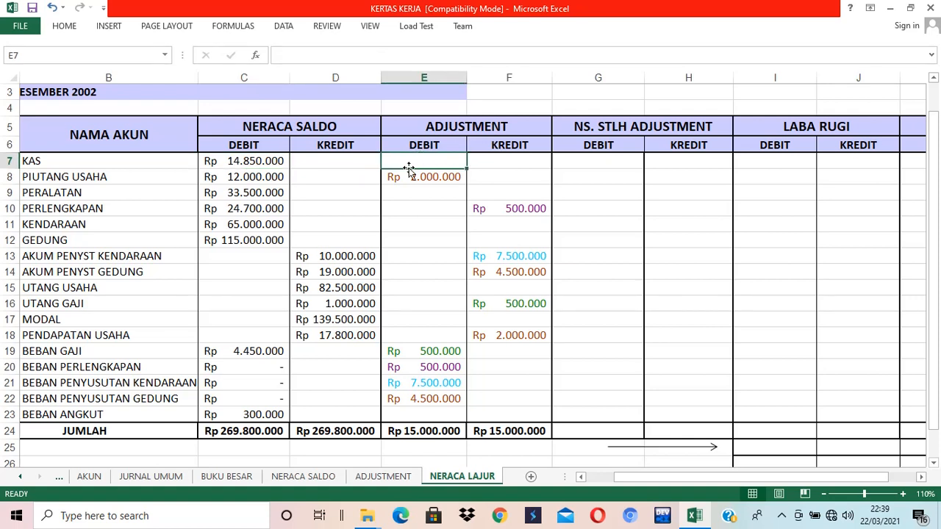
left_click(488, 161)
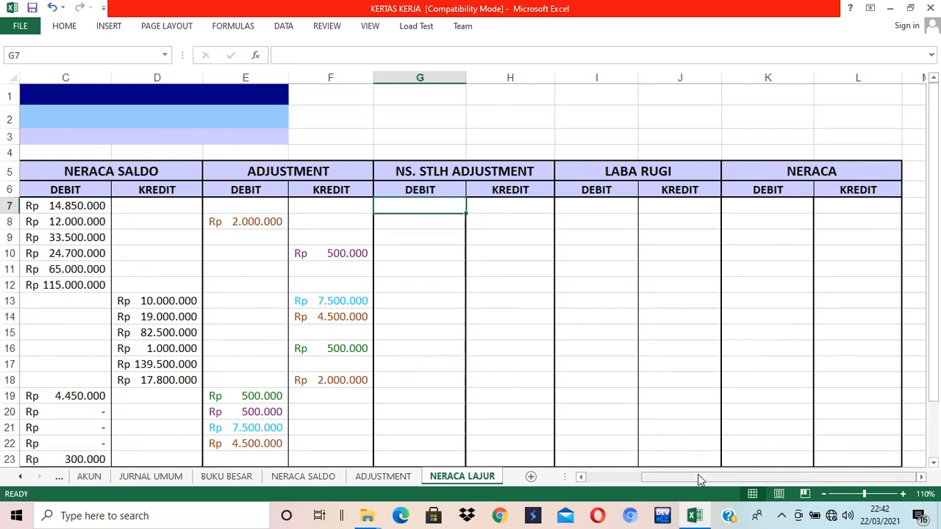
Start an IF formula in G7, the NS. STLH ADJUSTMENT debit cell for KAS.
left_click_drag(697, 476, 667, 478)
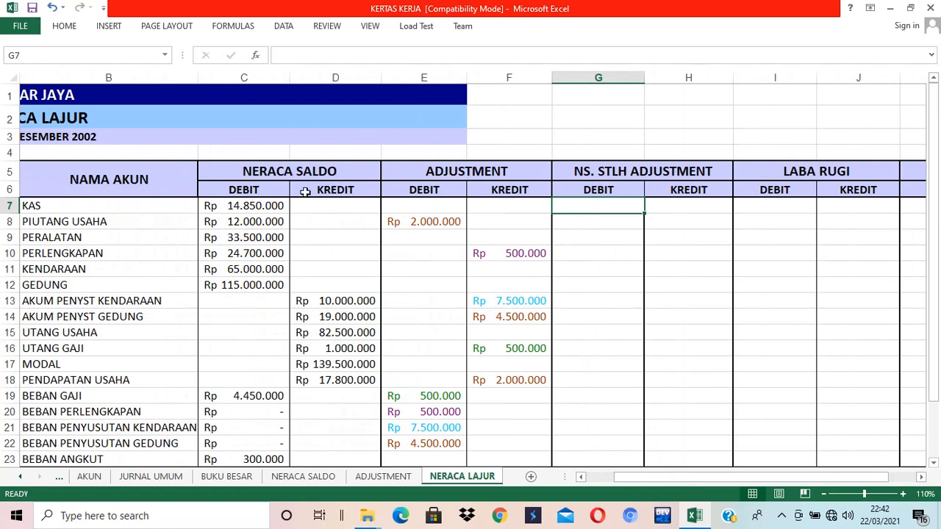
left_click(825, 494)
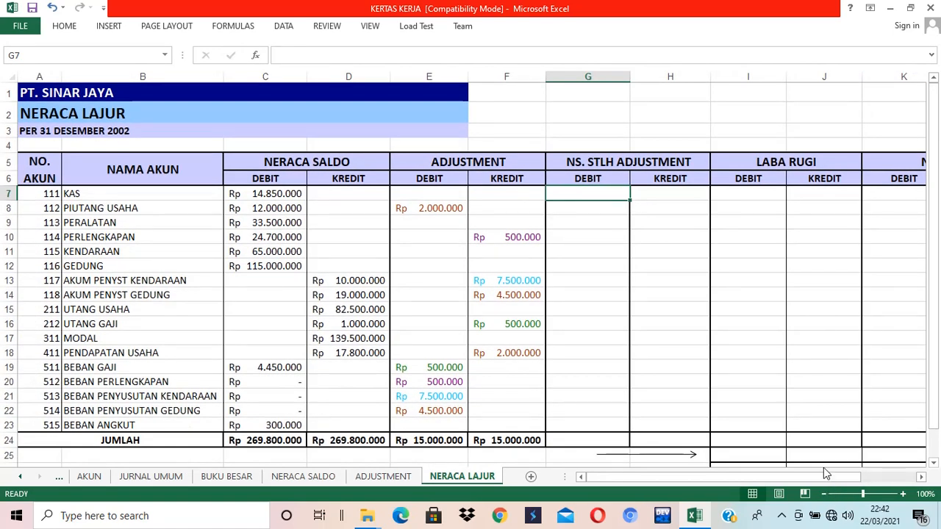
type("IF(")
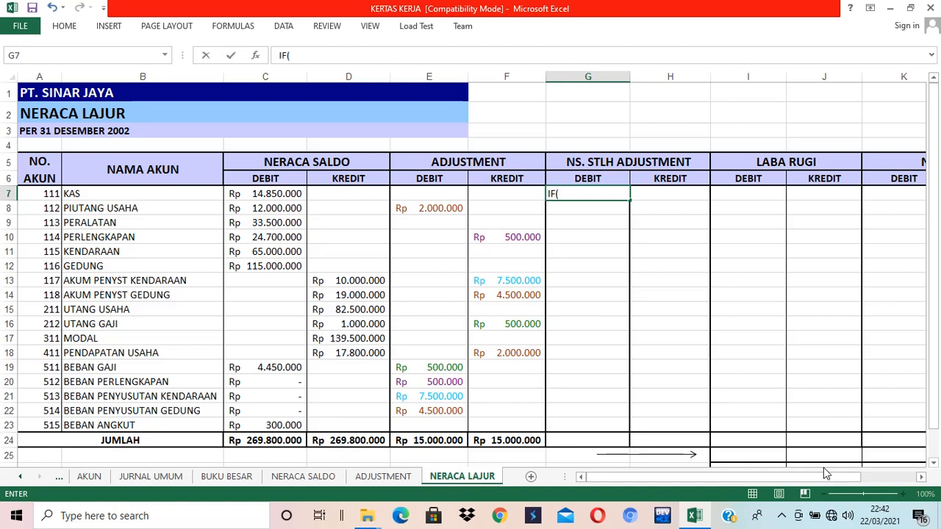
key("BackSpace")
key("BackSpace")
type("=IF(")
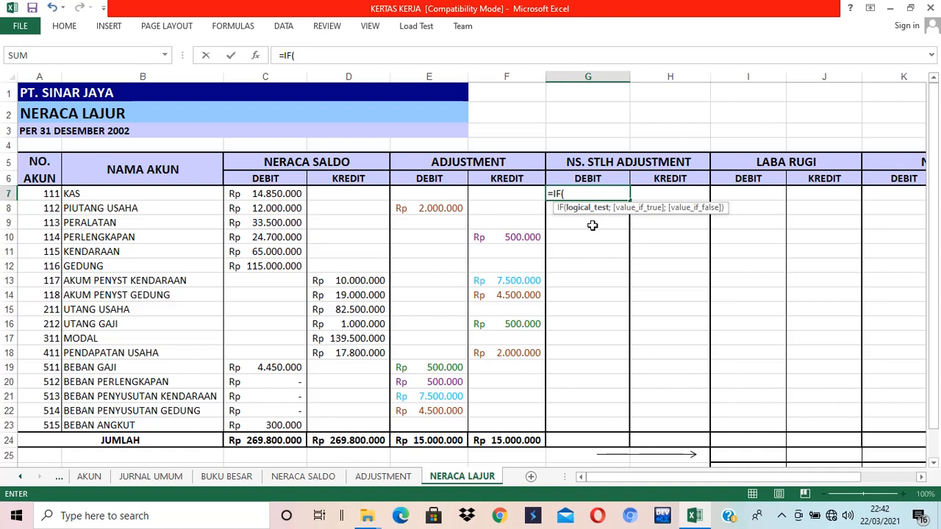
left_click(282, 194)
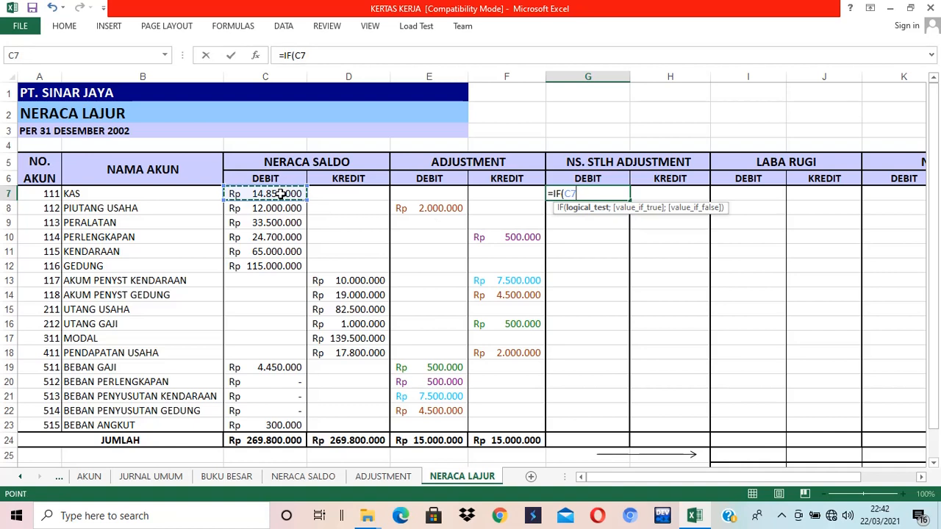
type(">")
key("BackSpace")
key("BackSpace")
key("BackSpace")
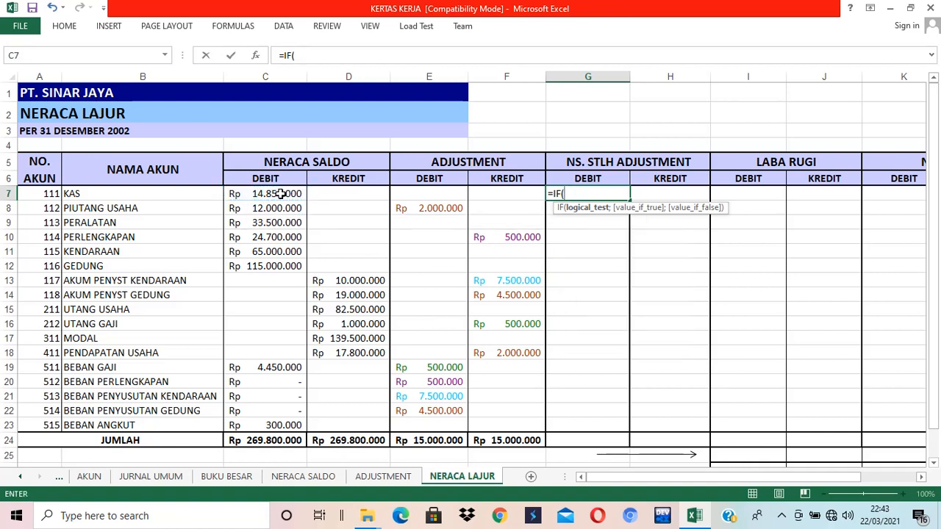
Give the IF formula in G7 the logical test AND(C7>0;D7=0).
type("AND(")
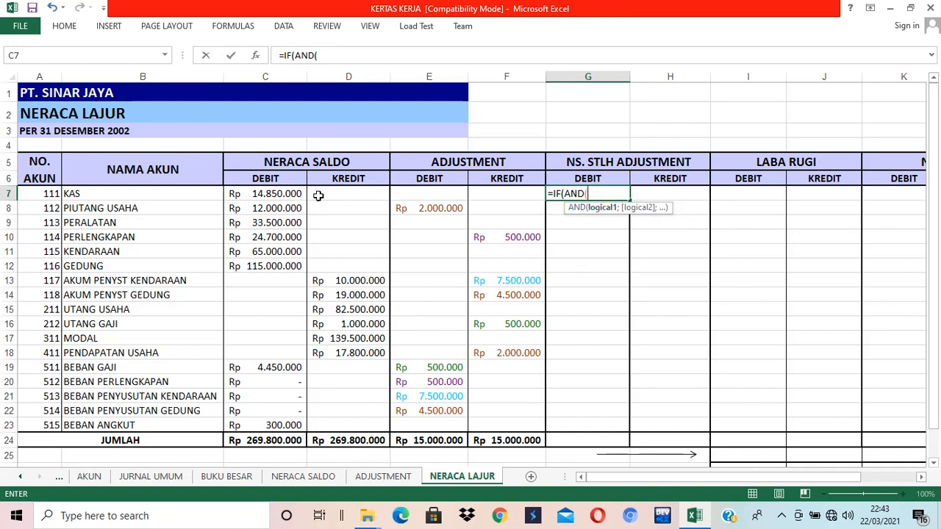
left_click(276, 194)
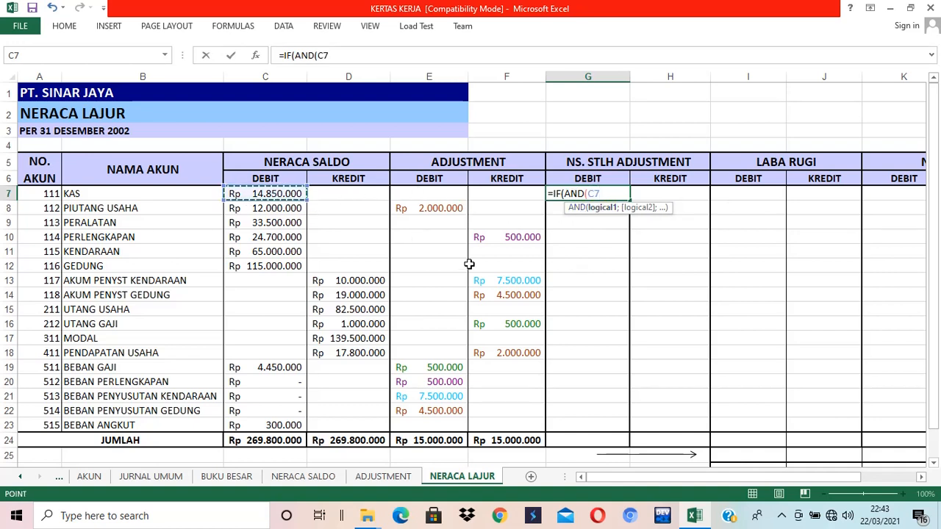
type(">0")
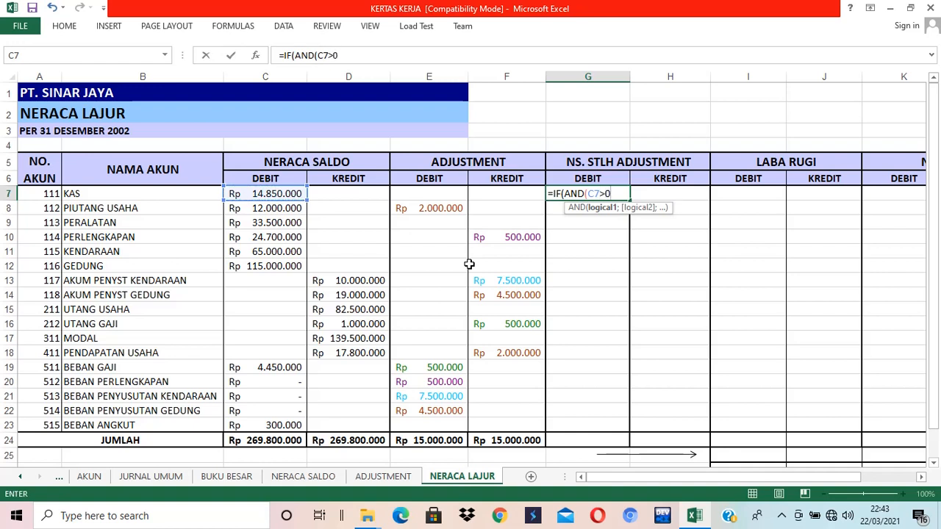
type(";")
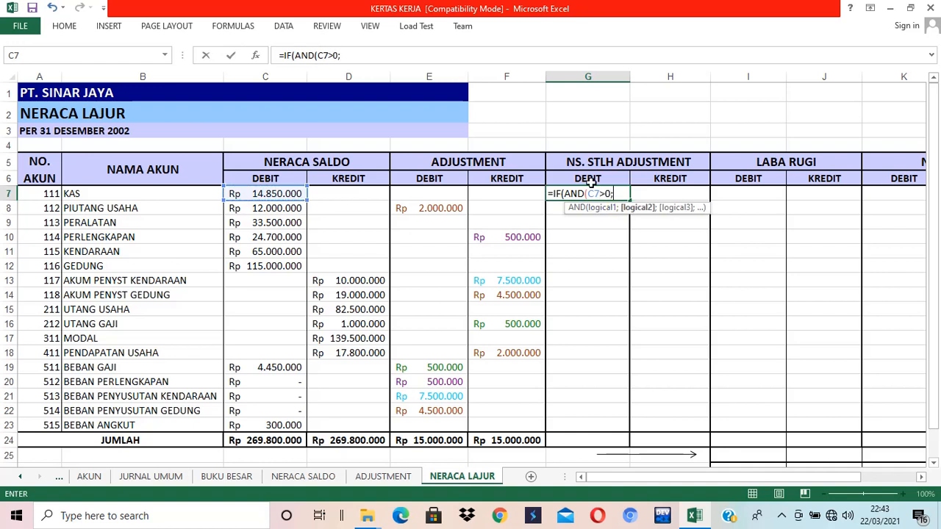
left_click(356, 194)
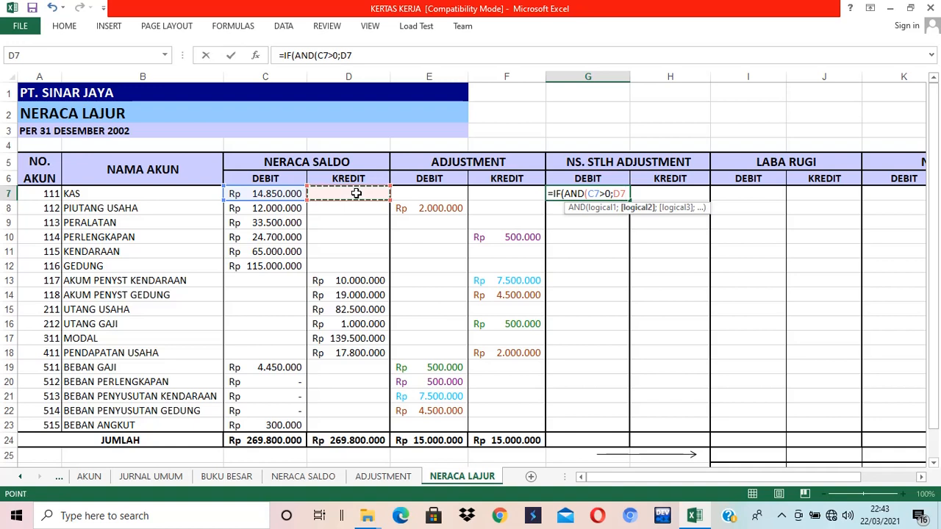
type("=0)")
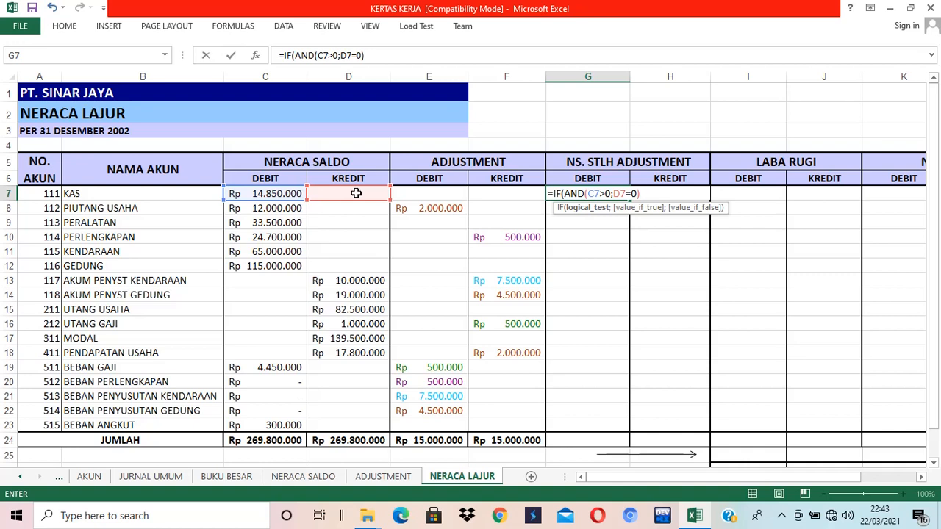
type(";")
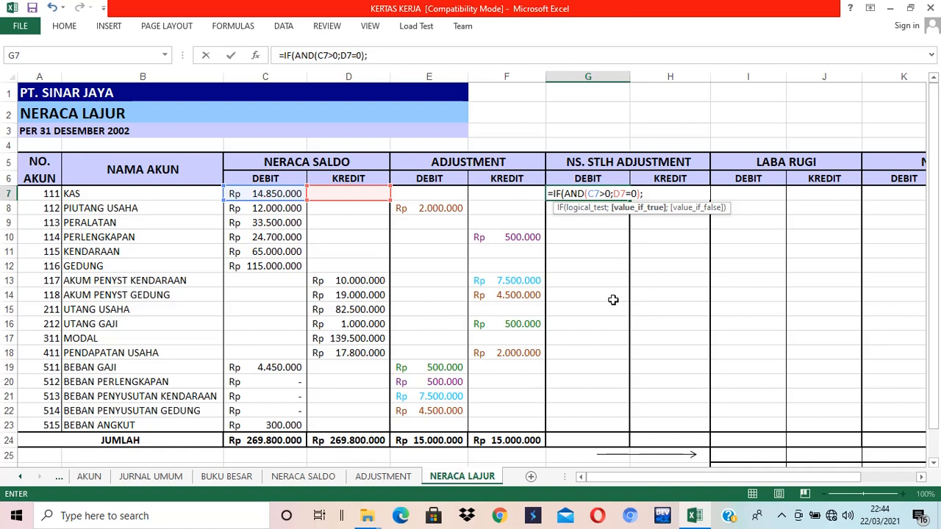
Set the value-if-true argument of the G7 formula to C7+E7-F7.
left_click(285, 194)
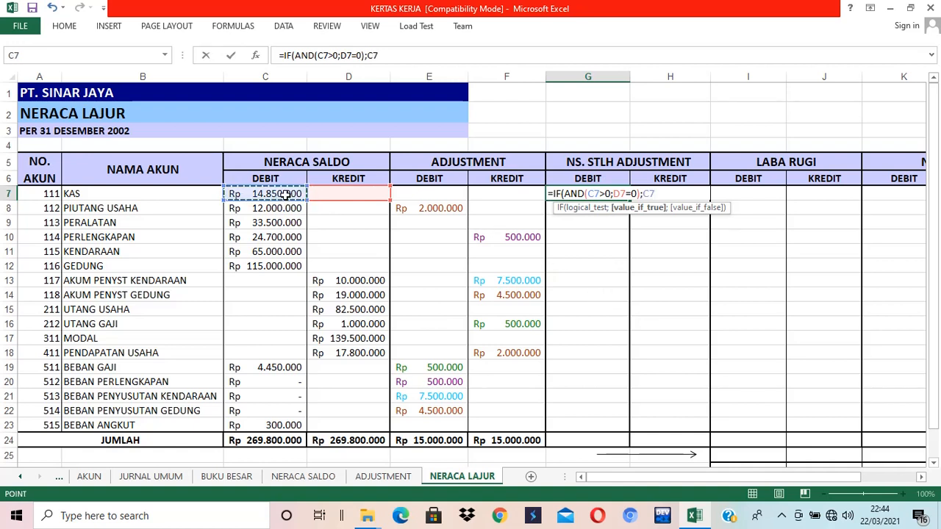
type("+")
left_click(431, 194)
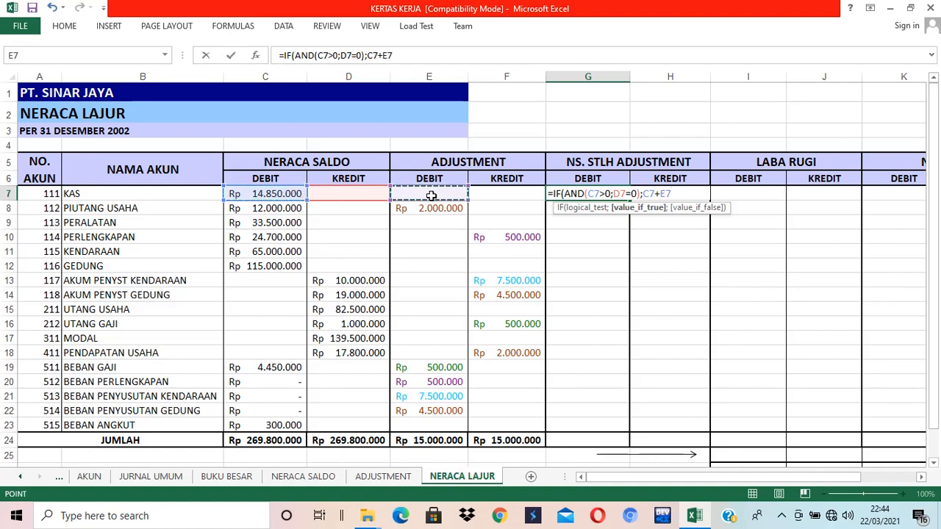
type("-")
left_click(507, 194)
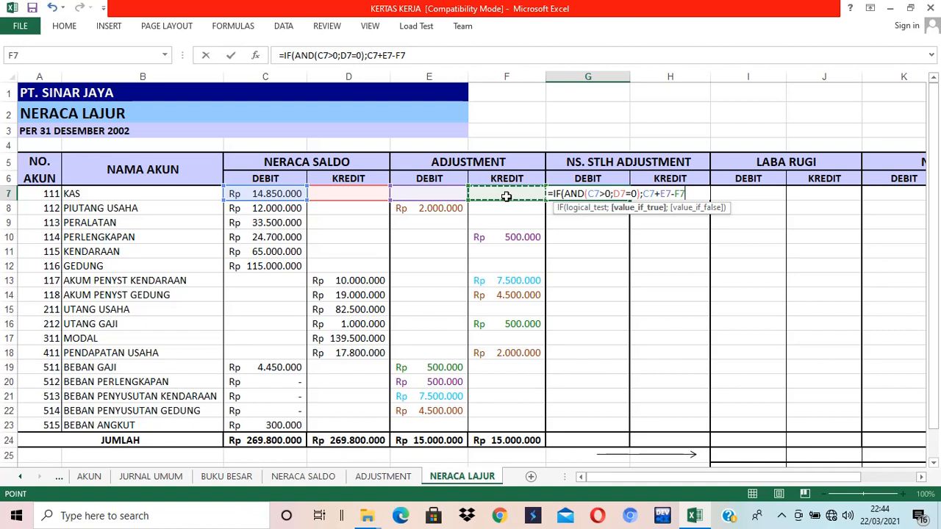
type(";")
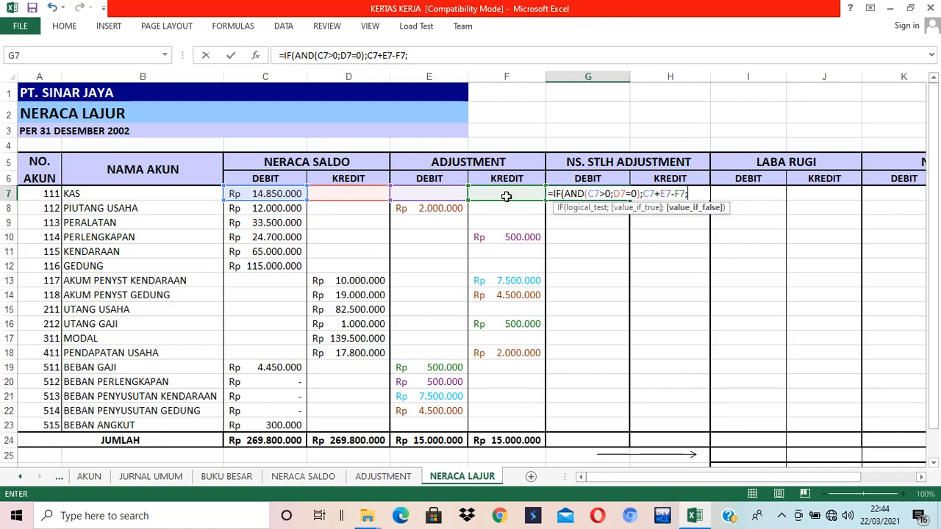
type("IF(")
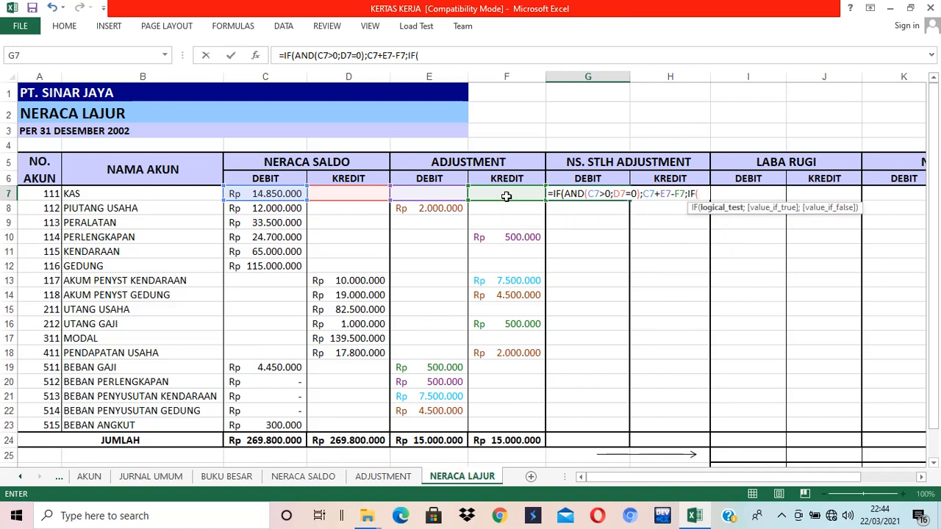
left_click(267, 193)
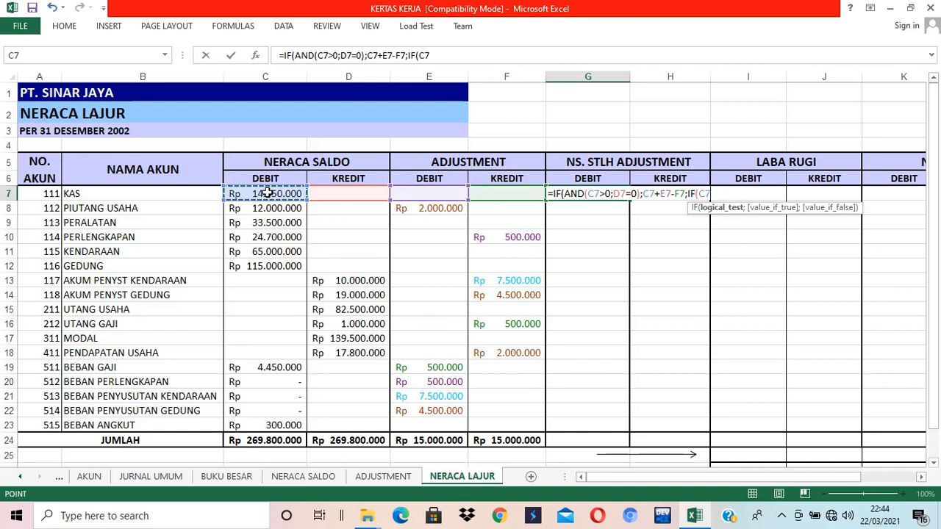
type("=0;")
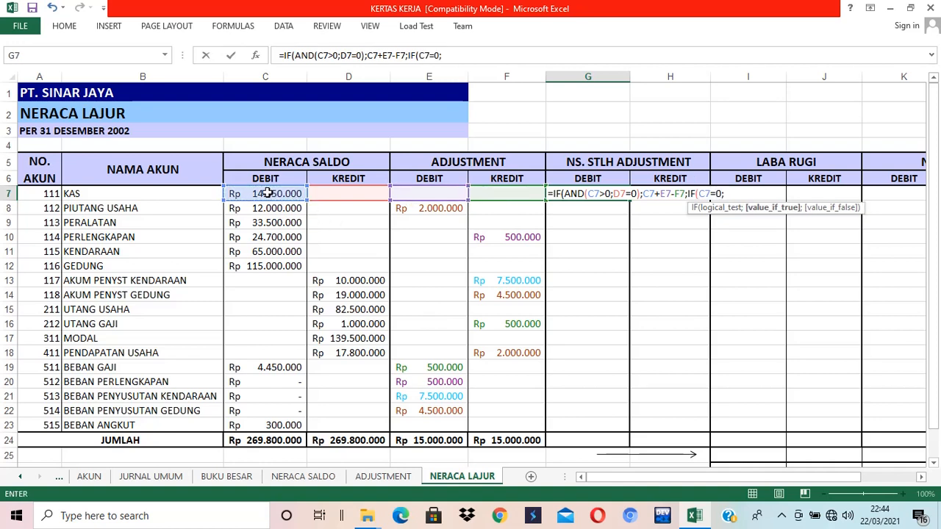
left_click(318, 192)
type(">")
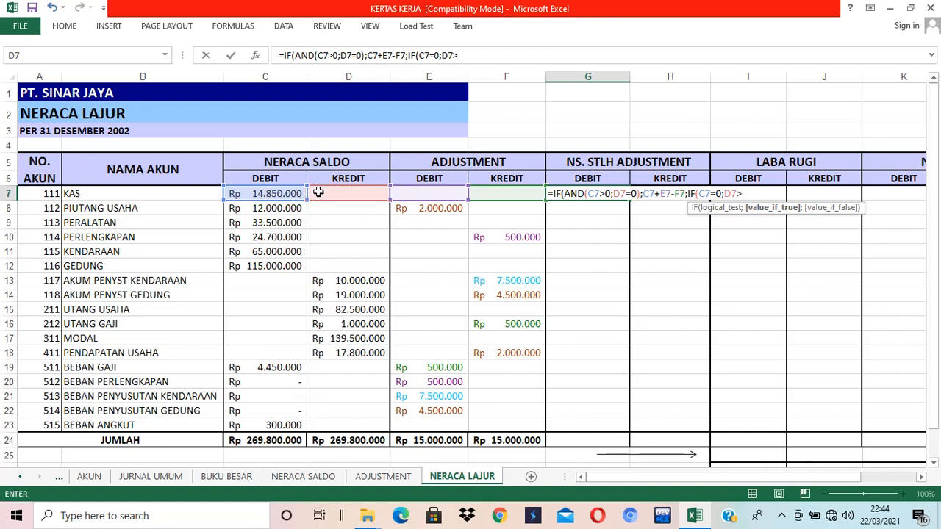
type("0);")
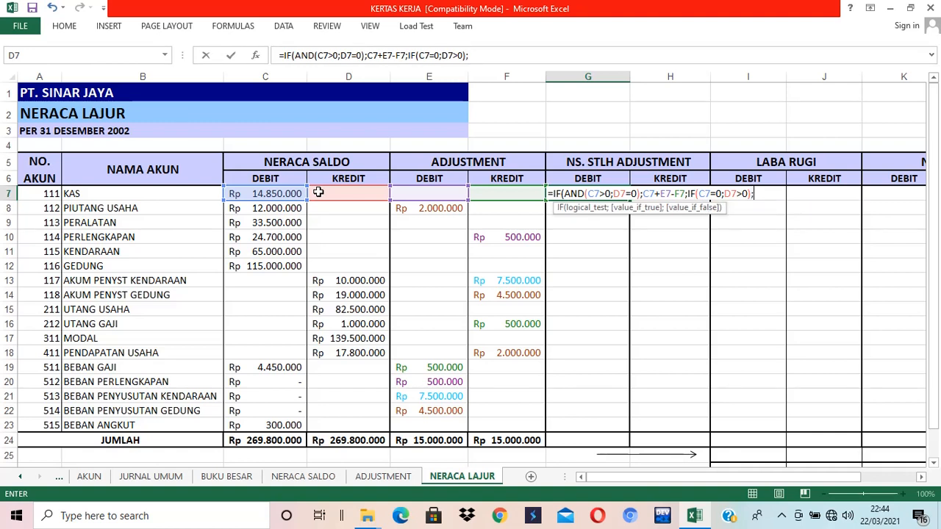
key("BackSpace")
left_click(698, 193)
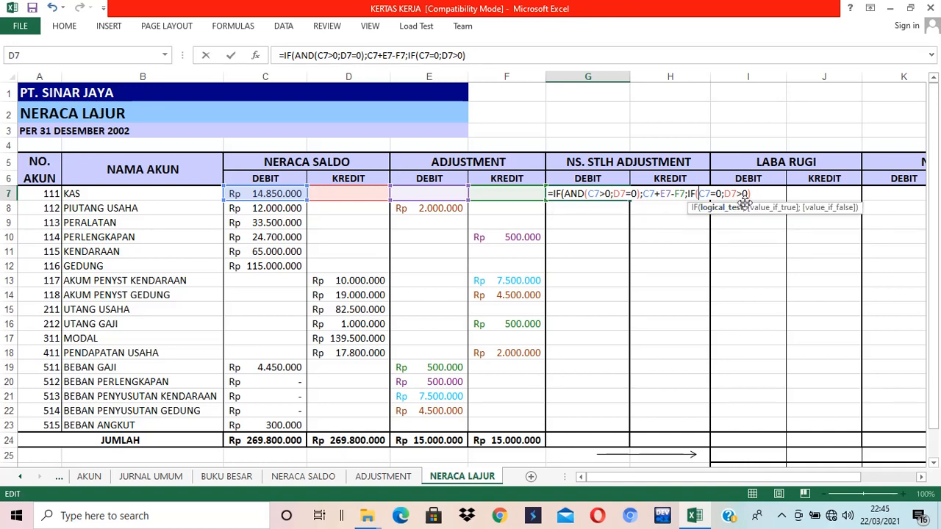
key("End")
key("BackSpace")
key("BackSpace")
key("BackSpace")
key("BackSpace")
key("BackSpace")
key("BackSpace")
key("BackSpace")
key("BackSpace")
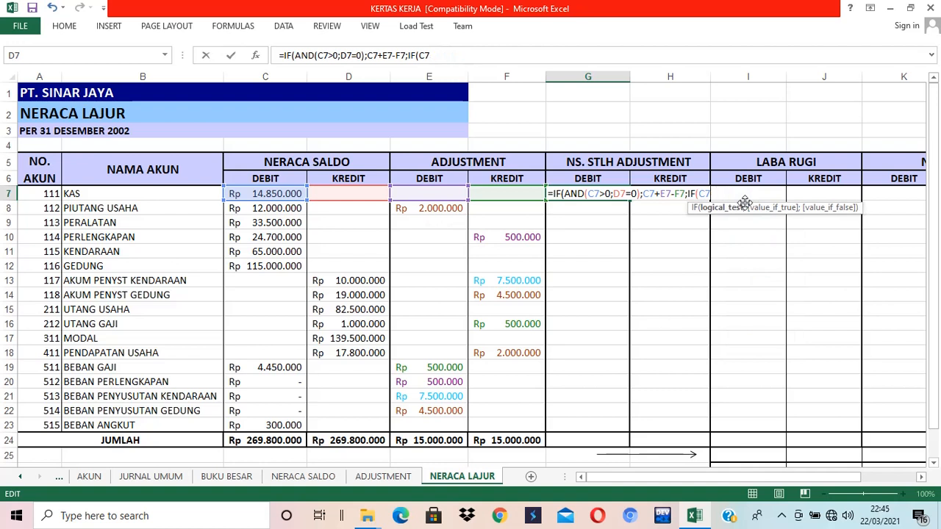
key("BackSpace")
key("BackSpace")
key("BackSpace")
key("BackSpace")
key("BackSpace")
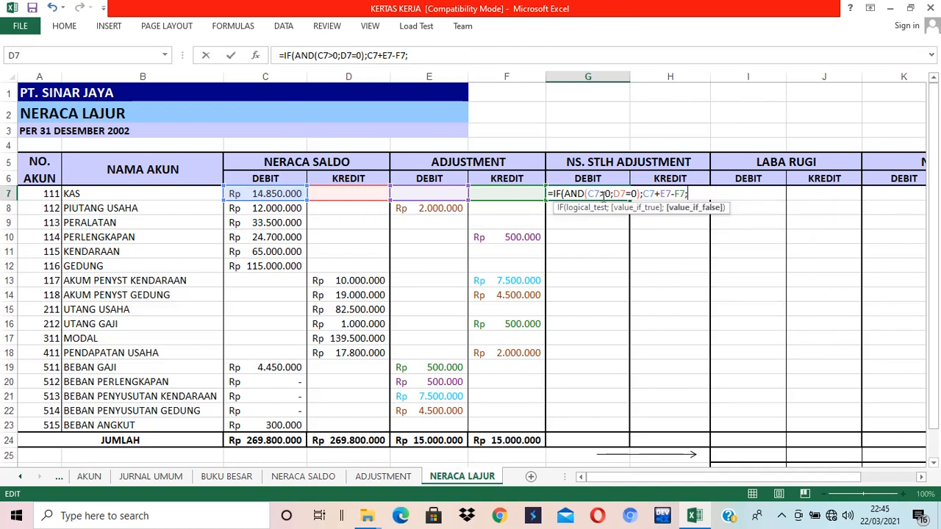
Nest a second IF as the value-if-false argument of the G7 formula, with the logical test AND(C7=0;D7>0).
left_click_drag(611, 194, 590, 194)
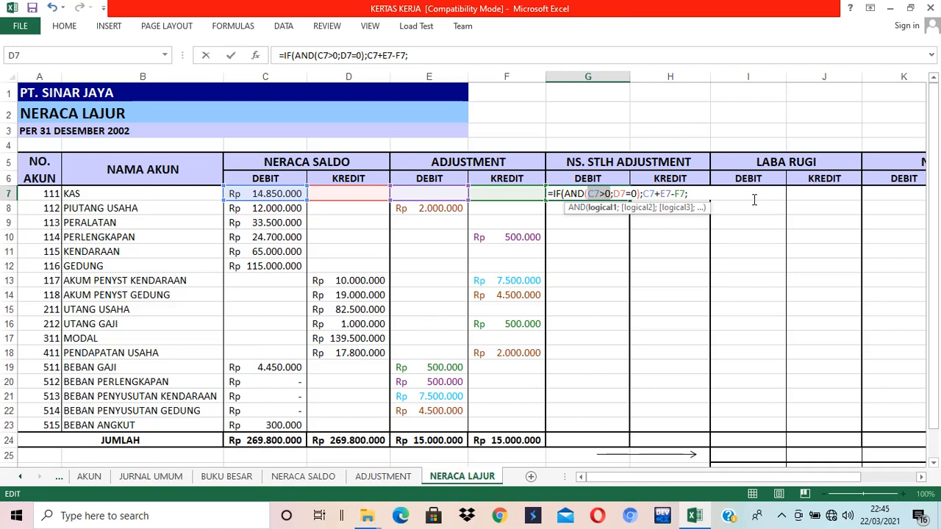
key("End")
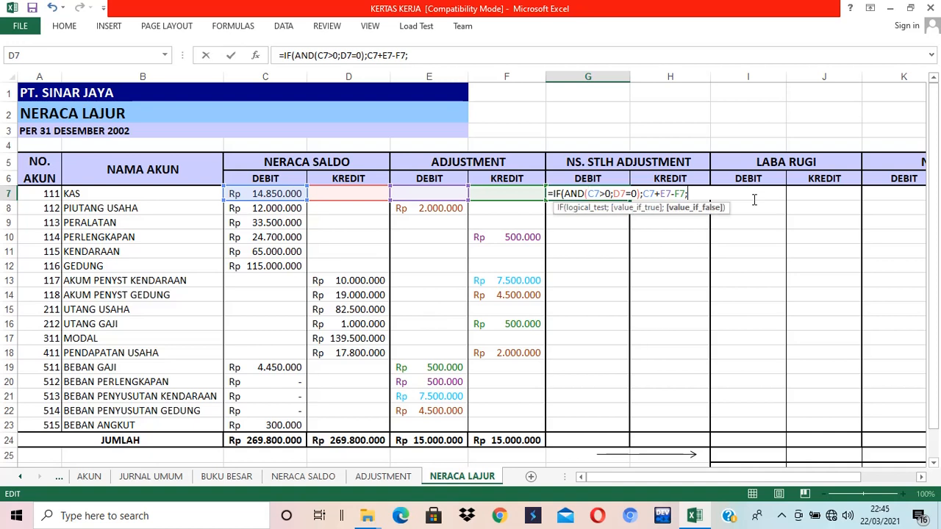
type("IF(")
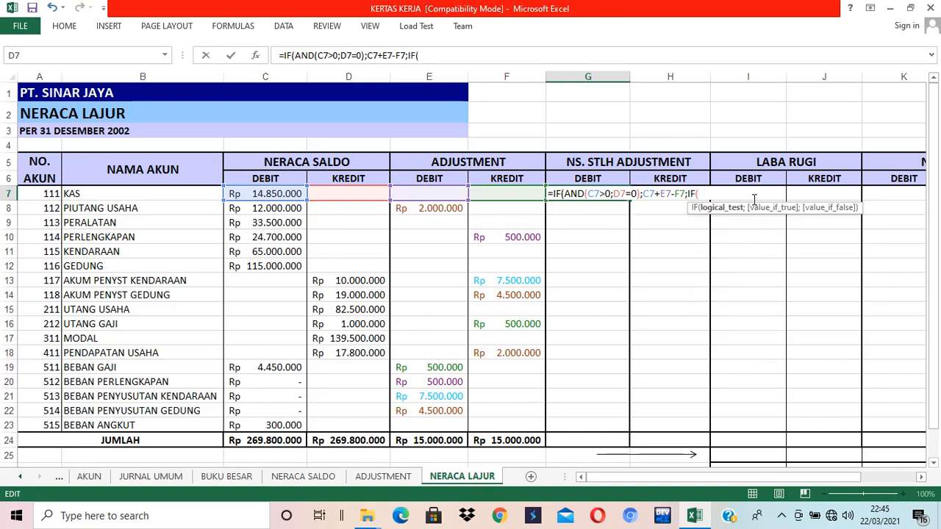
type("AND")
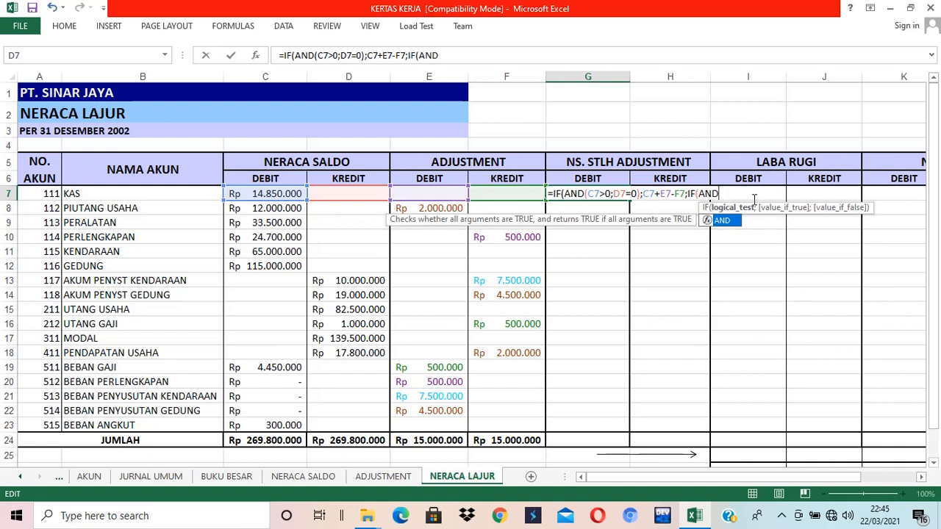
type("(")
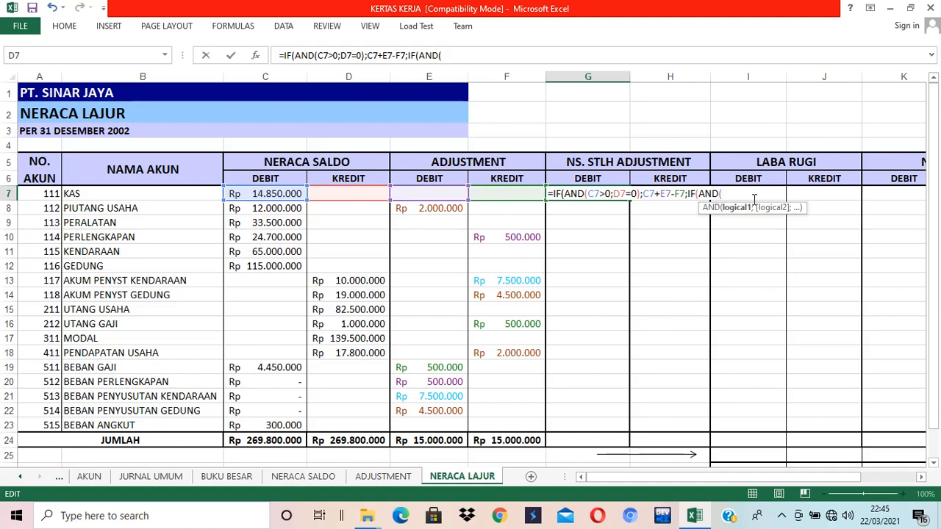
left_click(264, 197)
type("=0")
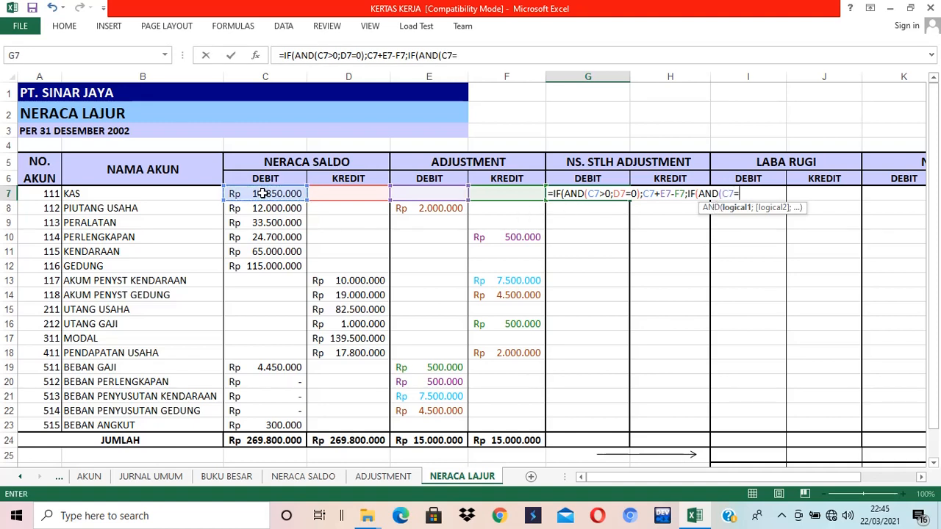
type(";")
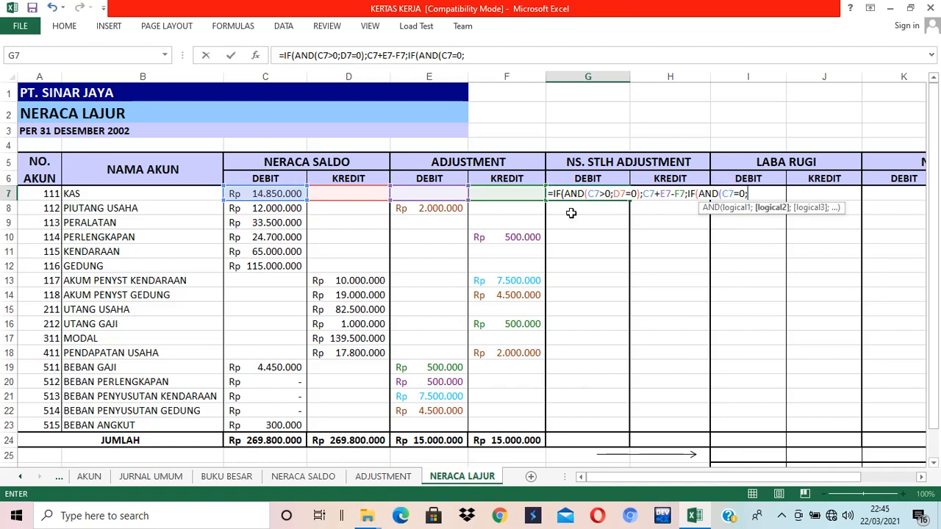
left_click(361, 191)
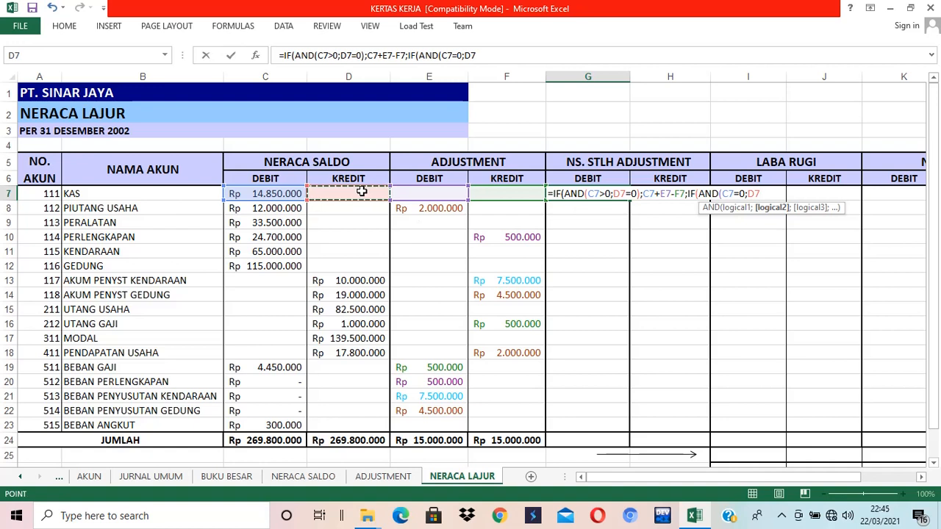
type(">0")
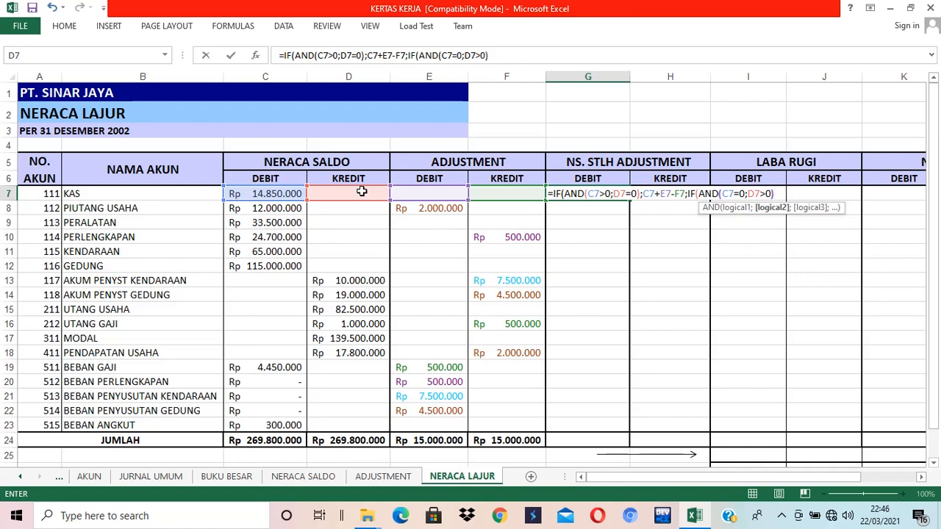
type(");")
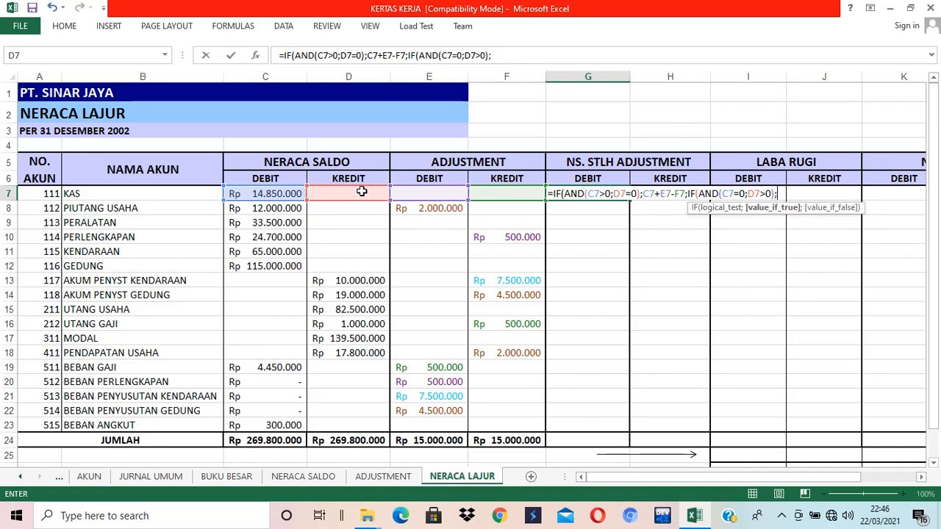
Complete the nested IF in G7 with 0 as value-if-true and E7 as value-if-false, and enter the formula.
type("0")
left_click_drag(724, 192, 791, 215)
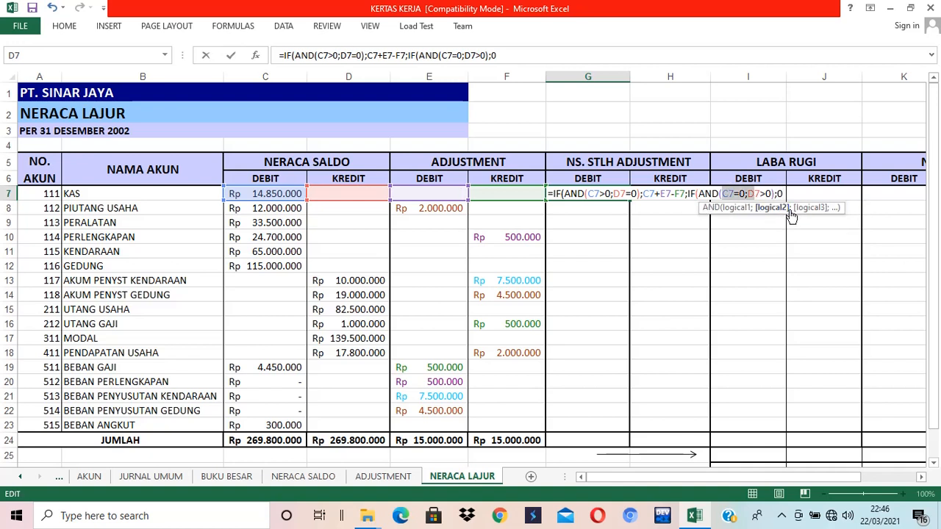
left_click(786, 194)
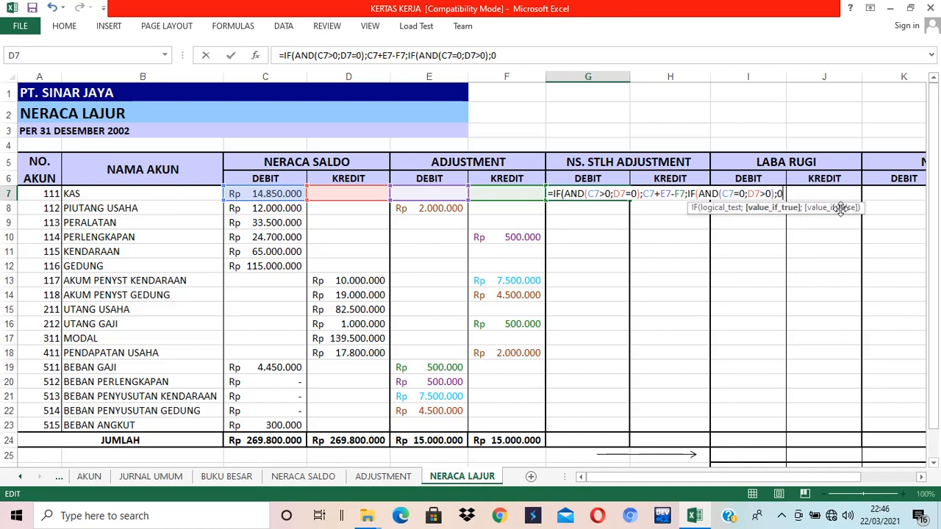
type(";")
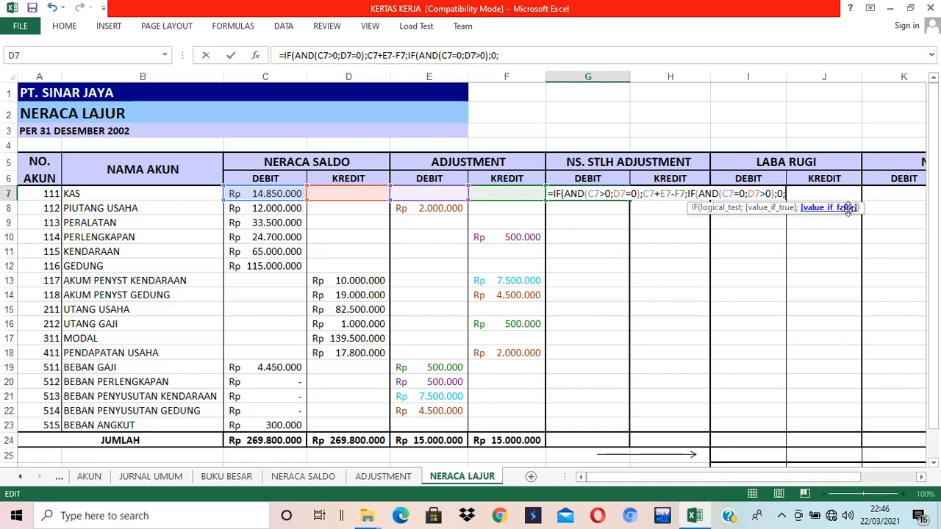
left_click(429, 193)
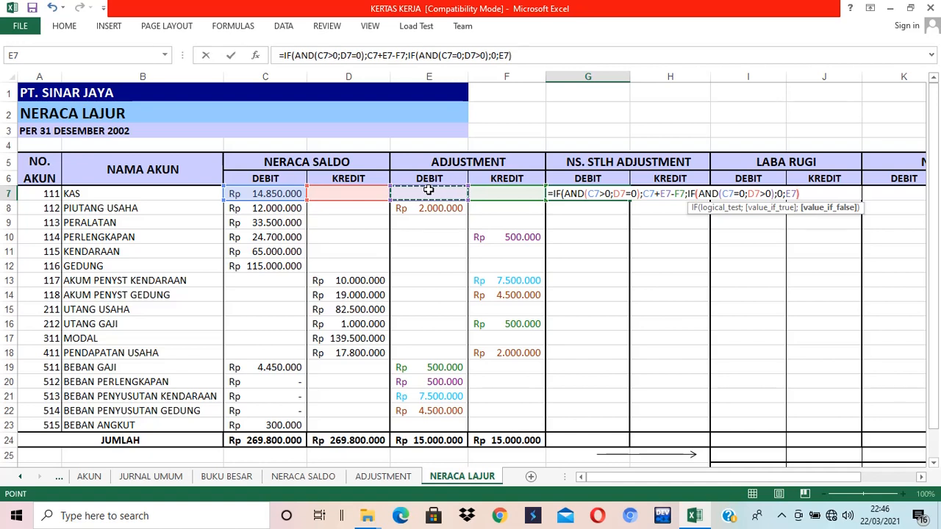
type(")")
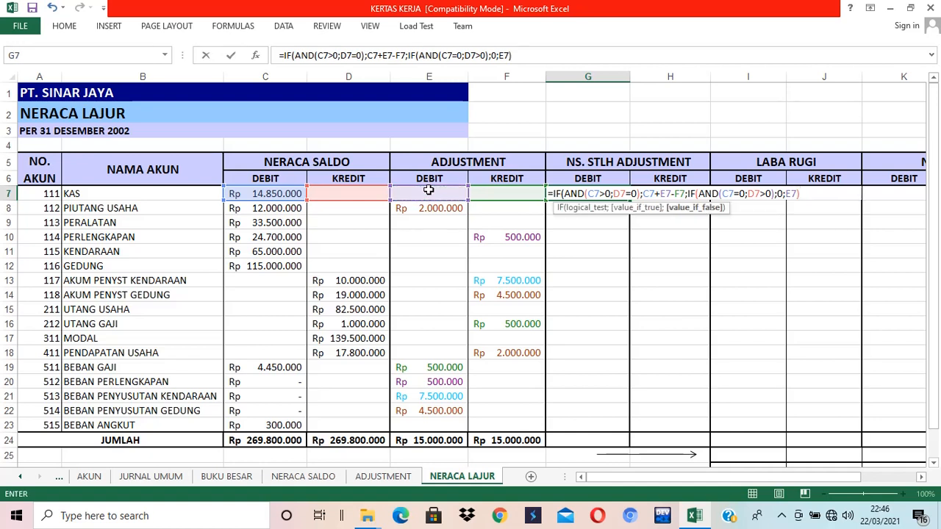
type(")")
key("Return")
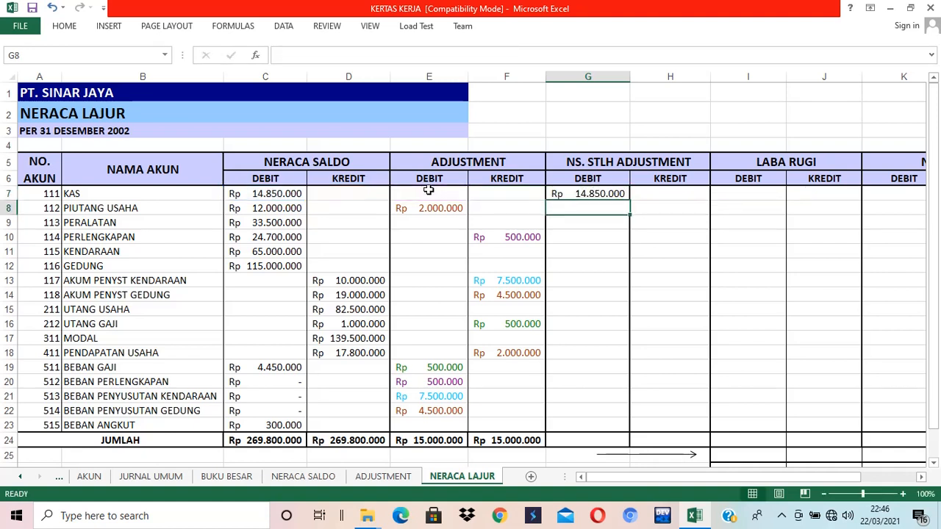
Try filling the G7 formula down through G23, and undo the fill.
key("Up")
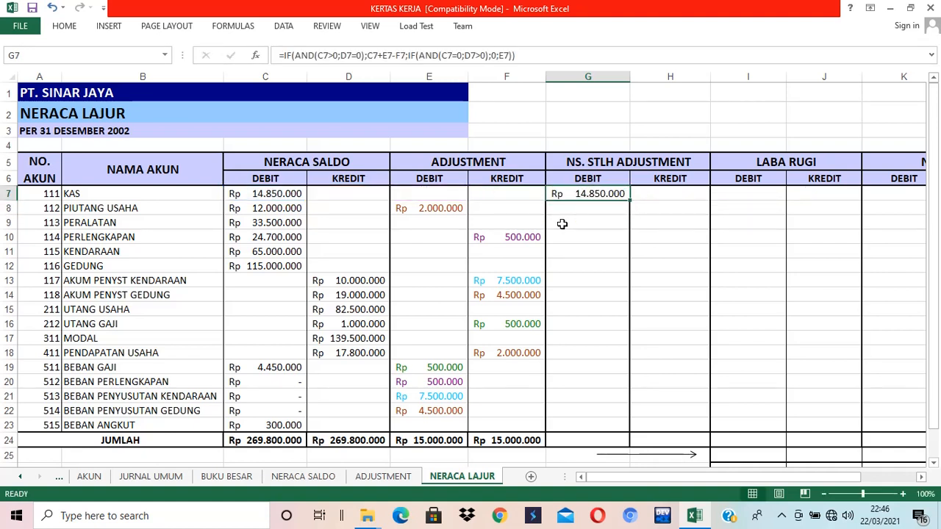
left_click_drag(633, 197, 635, 430)
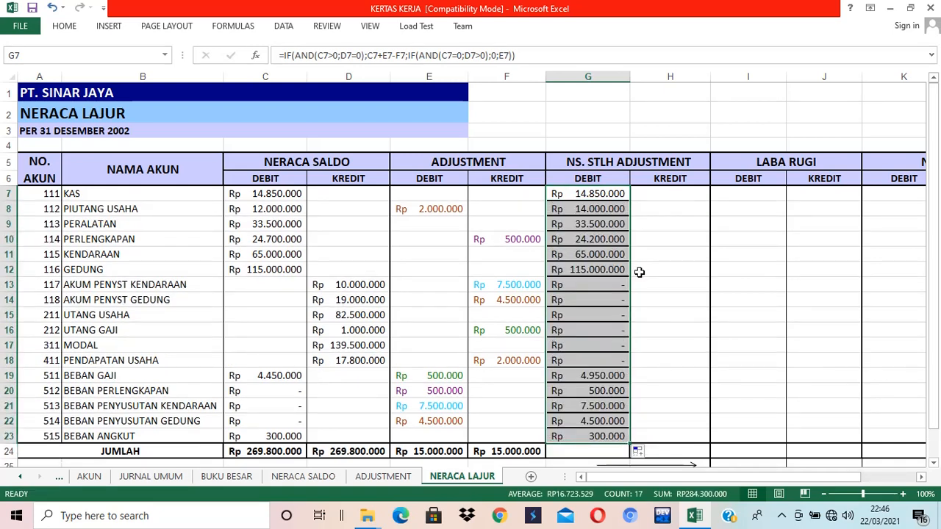
key("ctrl+z")
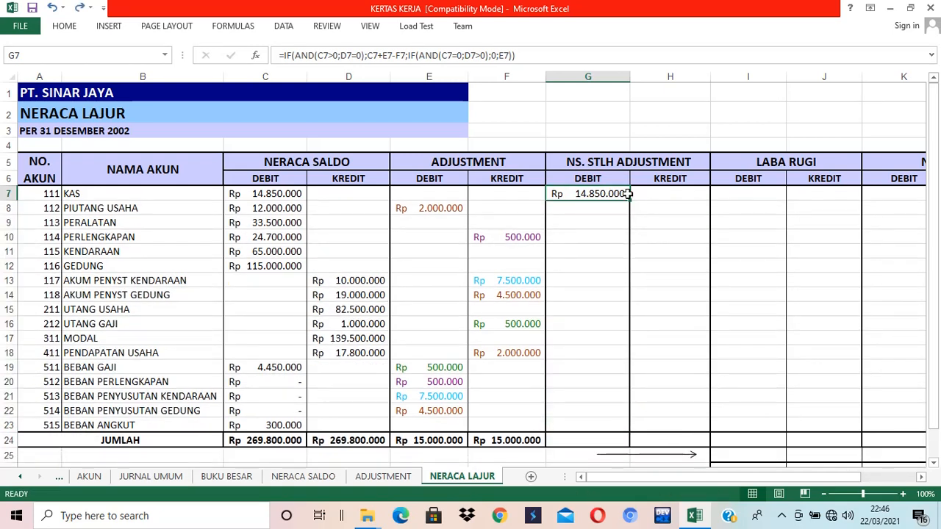
Copy the G7 formula into G8:G23 for the accounts PIUTANG USAHA through BEBAN ANGKUT, pasting formulas only.
key("ctrl+c")
left_click_drag(595, 211, 593, 419)
key("ctrl+v")
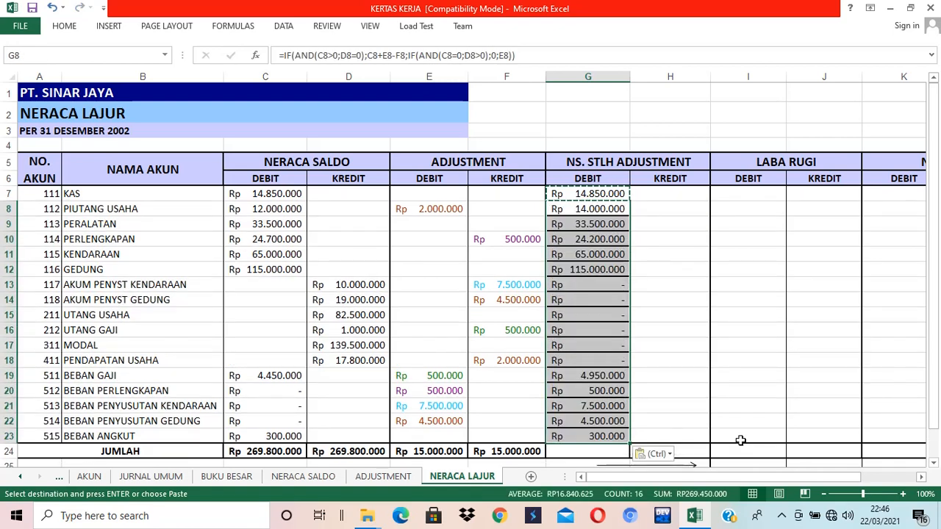
key("ctrl+z")
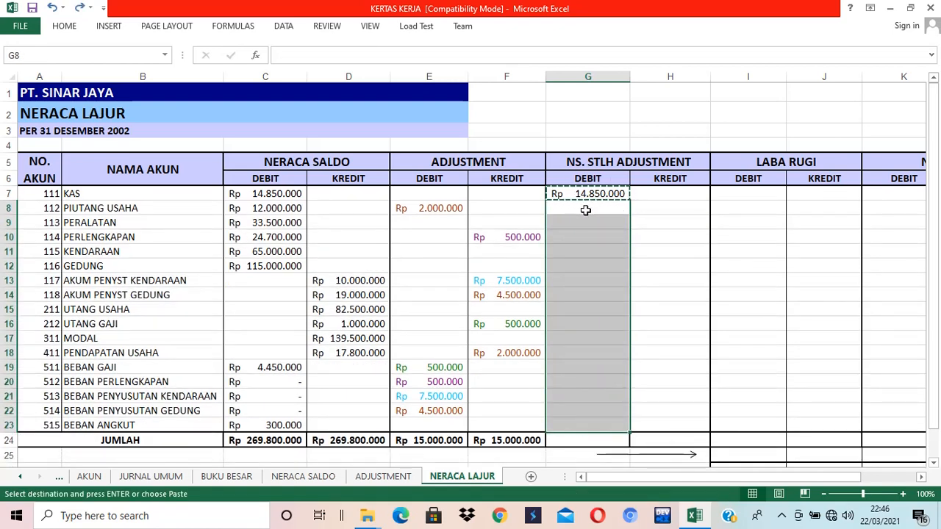
right_click(585, 211)
left_click(658, 274)
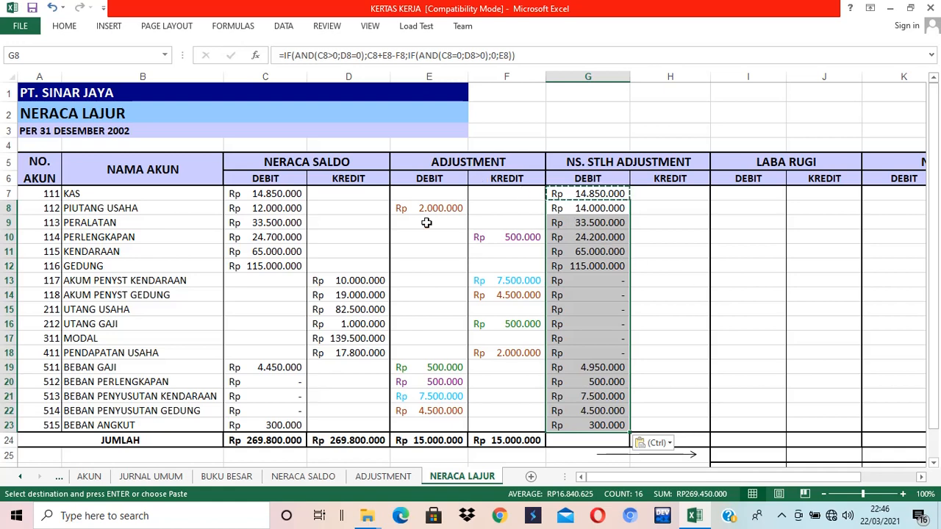
Check the adjusted debit in G8 for PIUTANG USAHA against its NERACA SALDO debit and its ADJUSTMENT debit and credit cells.
left_click(443, 209)
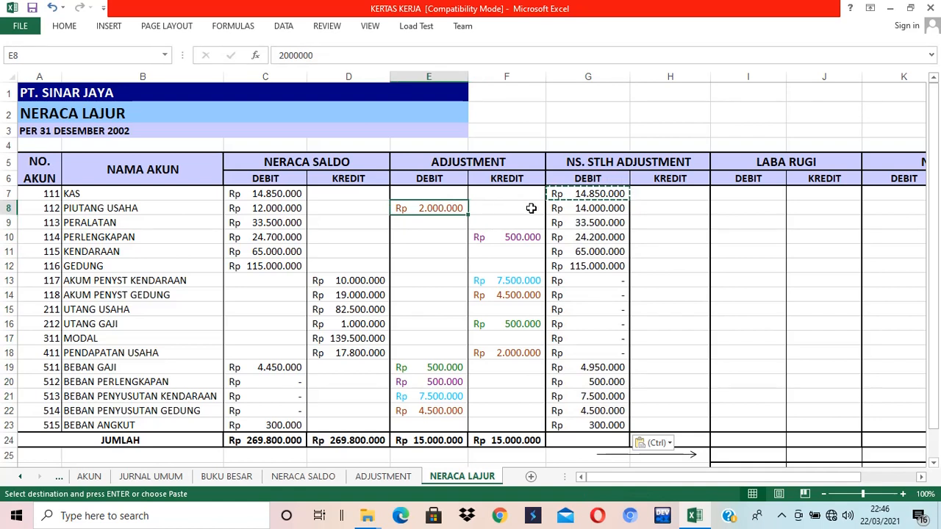
left_click(581, 210)
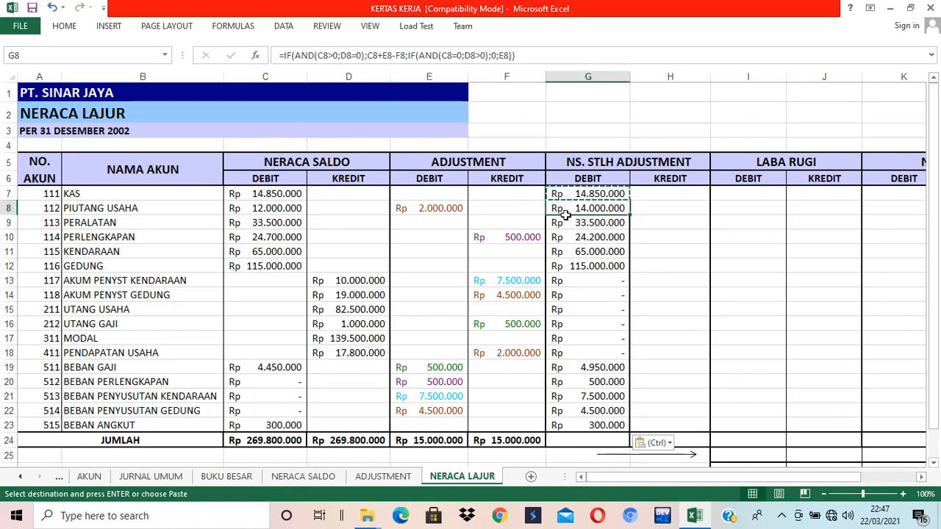
left_click(265, 210)
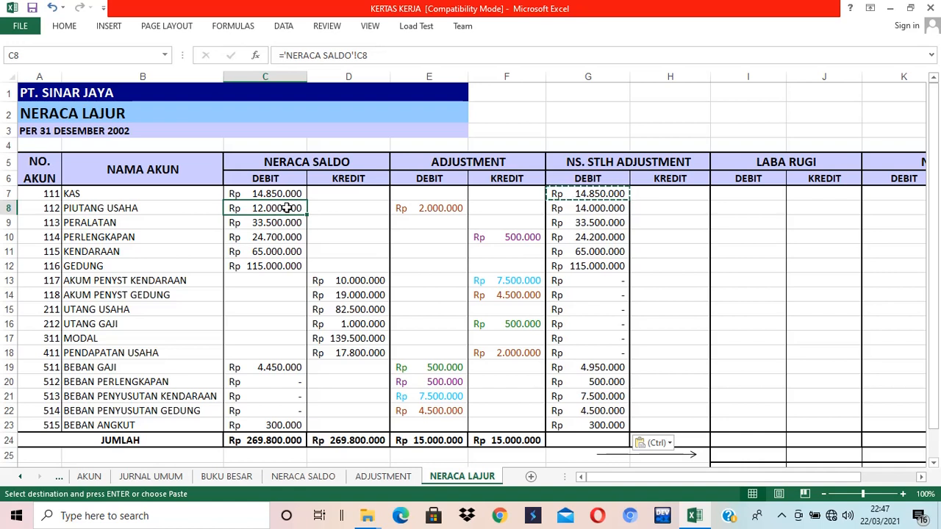
left_click(428, 208)
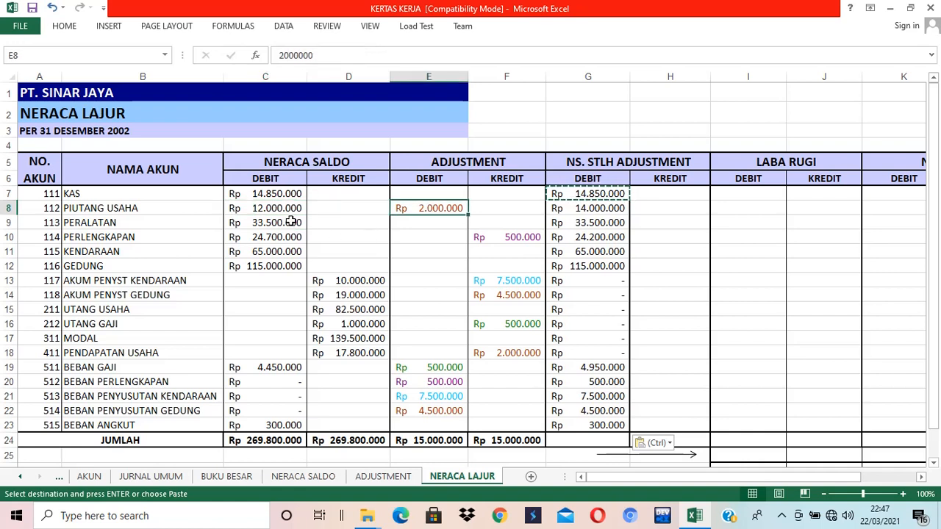
left_click(278, 209)
left_click(416, 209)
left_click(487, 209)
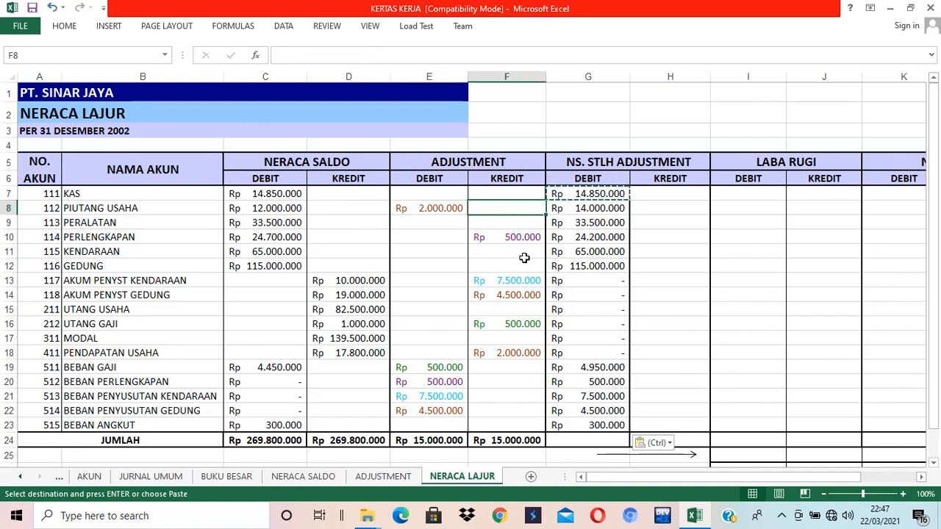
Recheck the PIUTANG USAHA row from its NERACA SALDO debit through both ADJUSTMENT cells to the formula in G8.
left_click(259, 210)
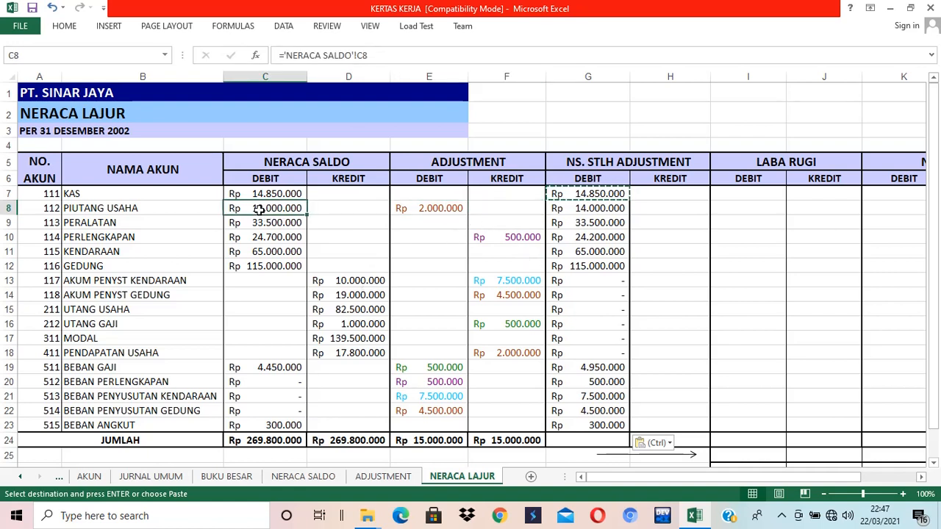
left_click(402, 210)
left_click(488, 208)
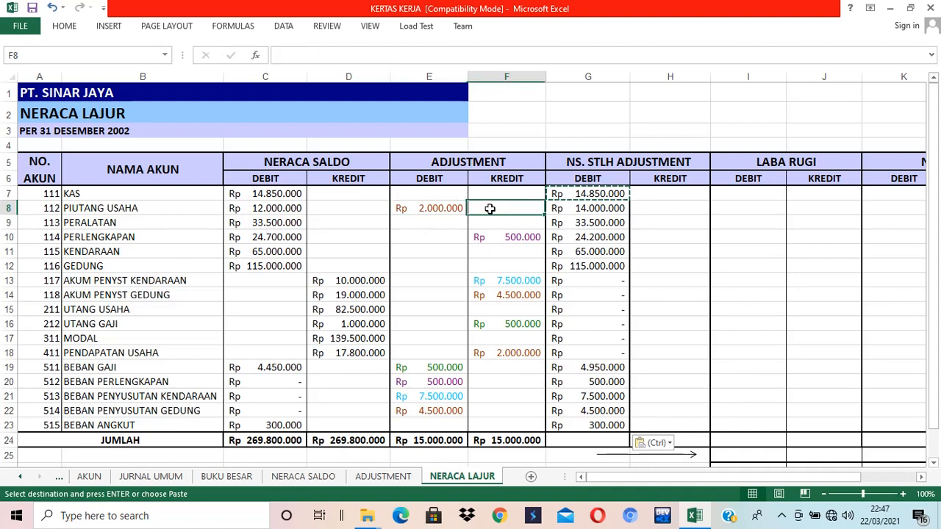
left_click(596, 210)
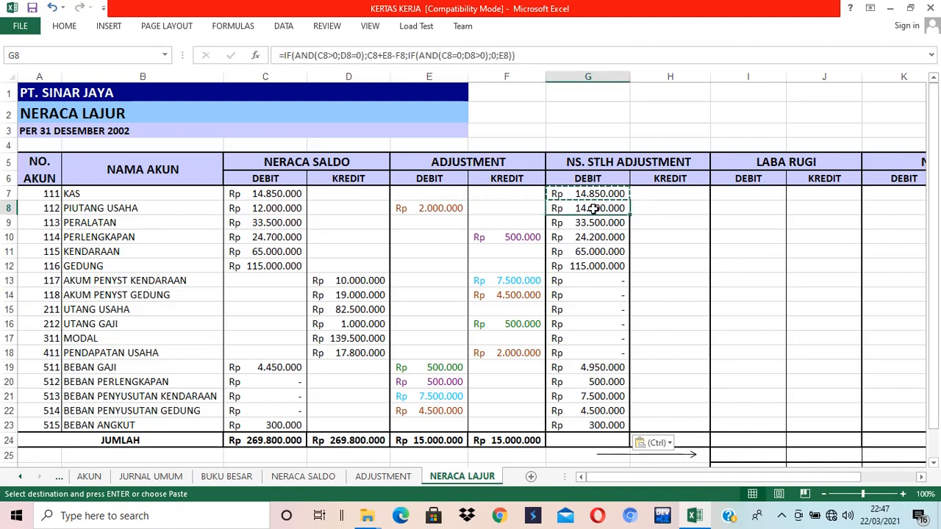
Start the adjusted credit formula for KAS in H7 with IF(AND(C7>0;D7=0) and 0 as the value-if-true.
left_click(661, 194)
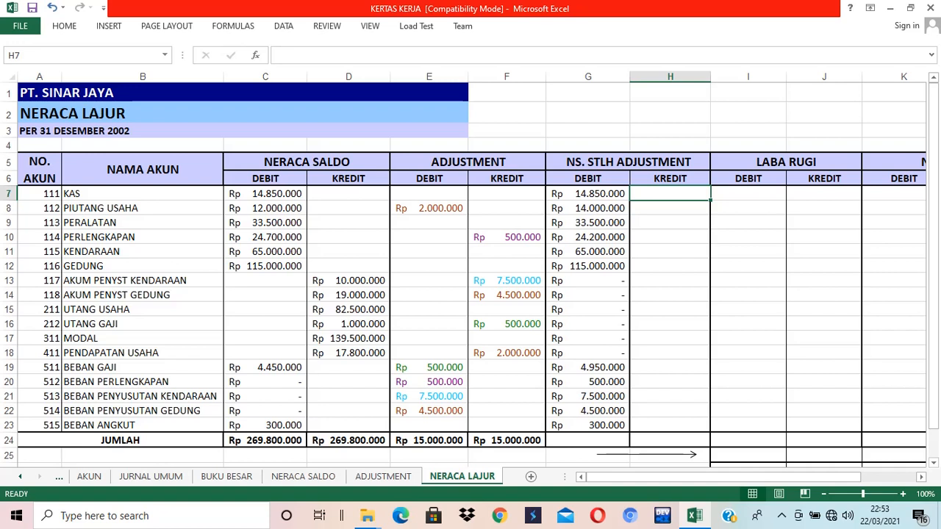
type("=")
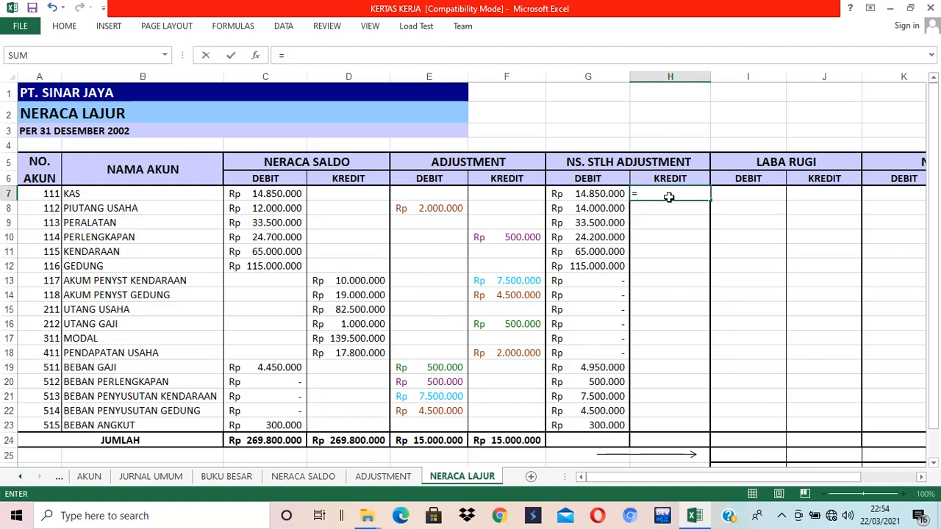
type("IF(")
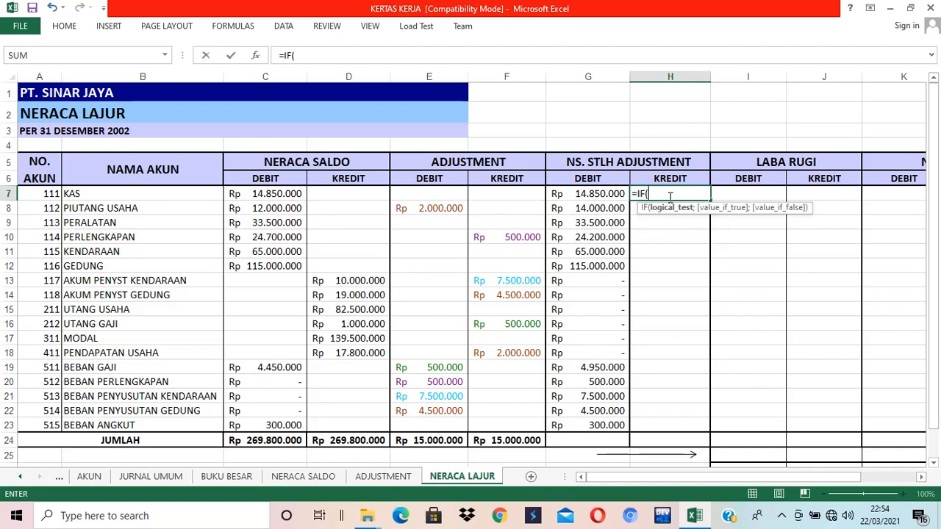
type("AND(")
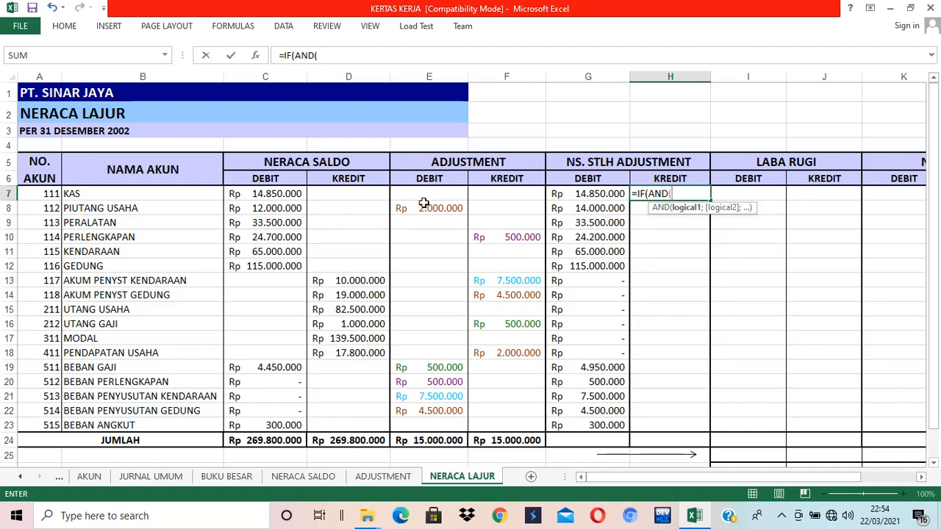
left_click(261, 195)
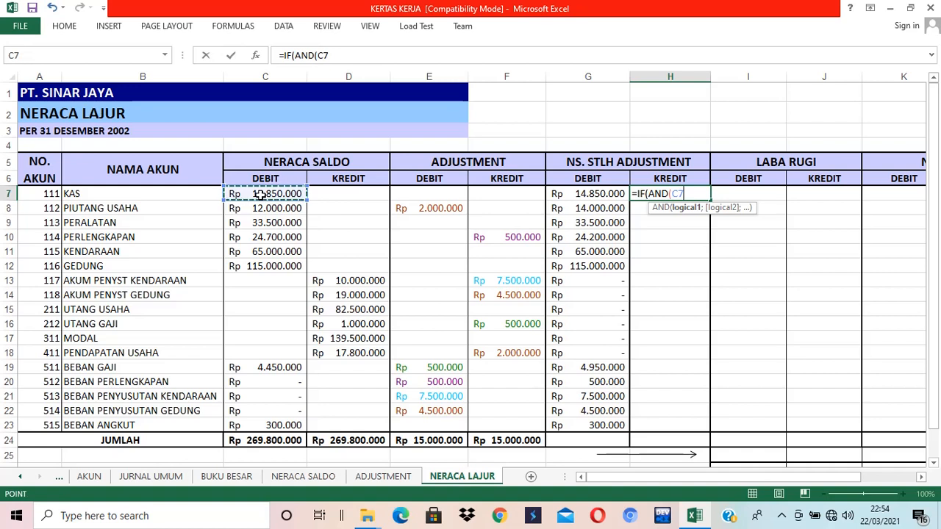
type(">0")
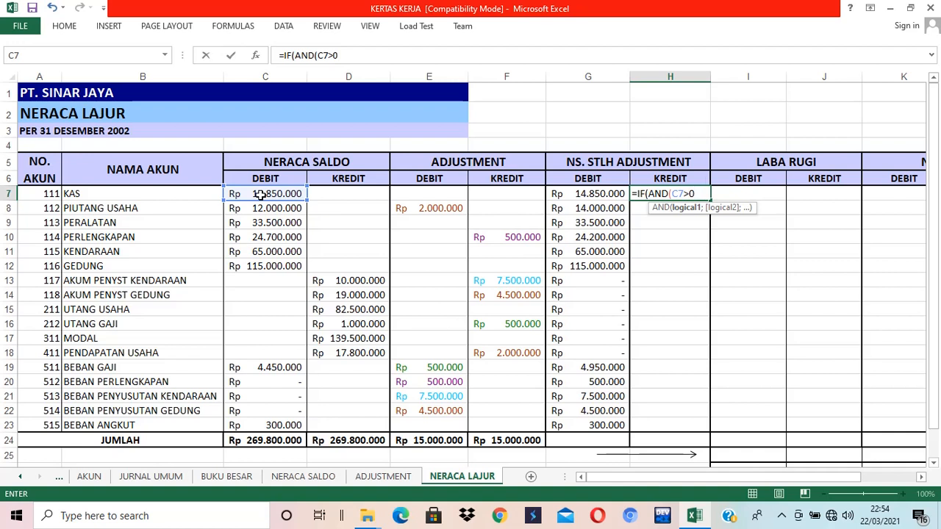
type(";")
left_click(343, 194)
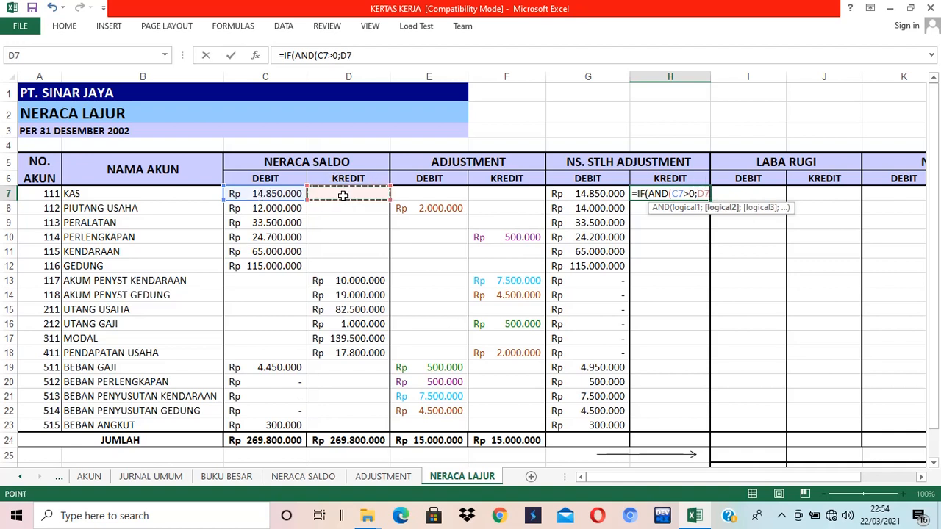
type("=0)")
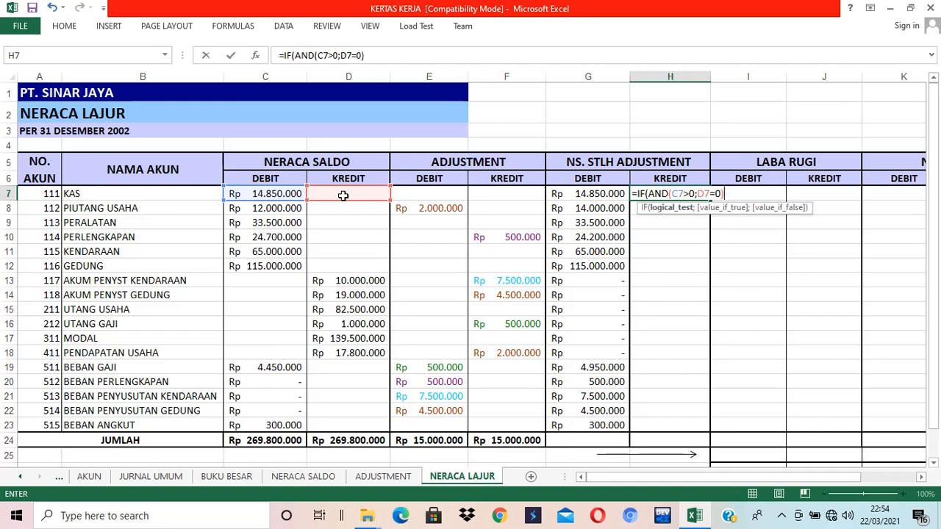
type(";")
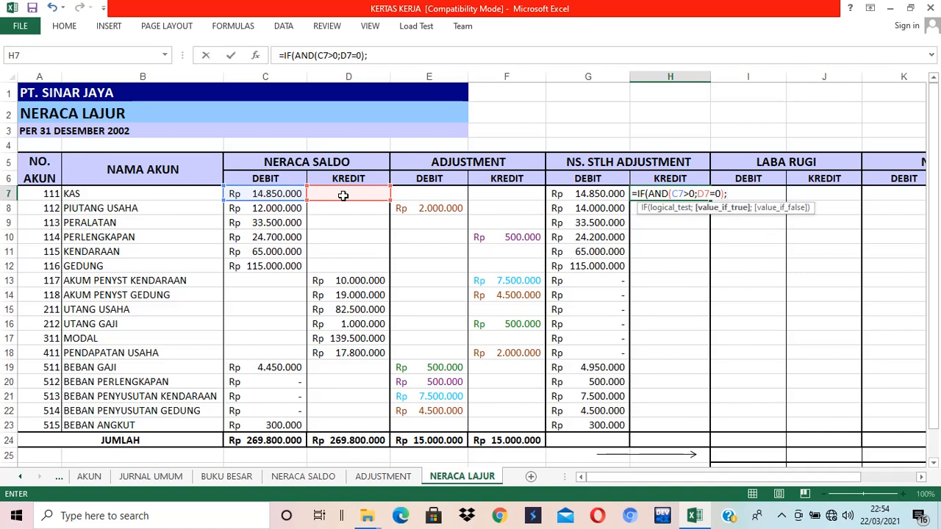
type("0")
type(";")
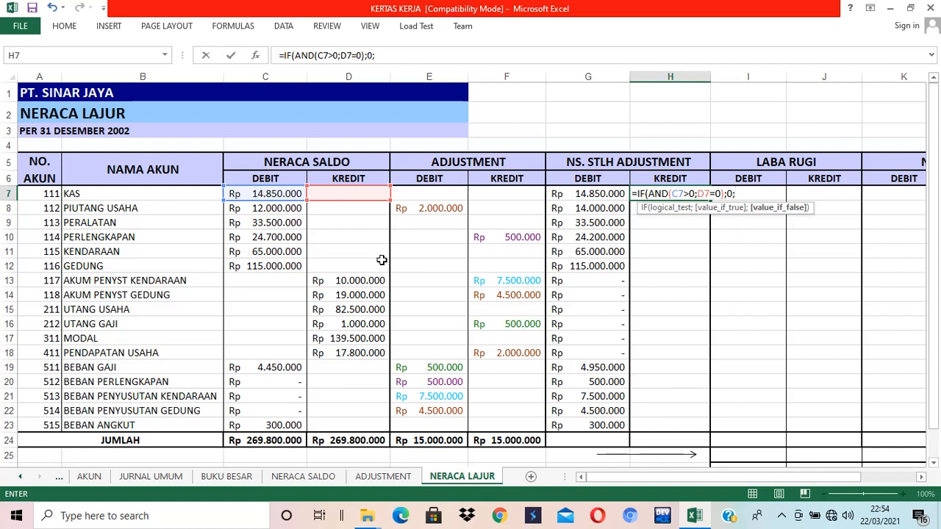
Nest a second IF in the H7 formula with the condition AND(C7=0;D7=0) and 0 as value-if-true.
type("IF(AND")
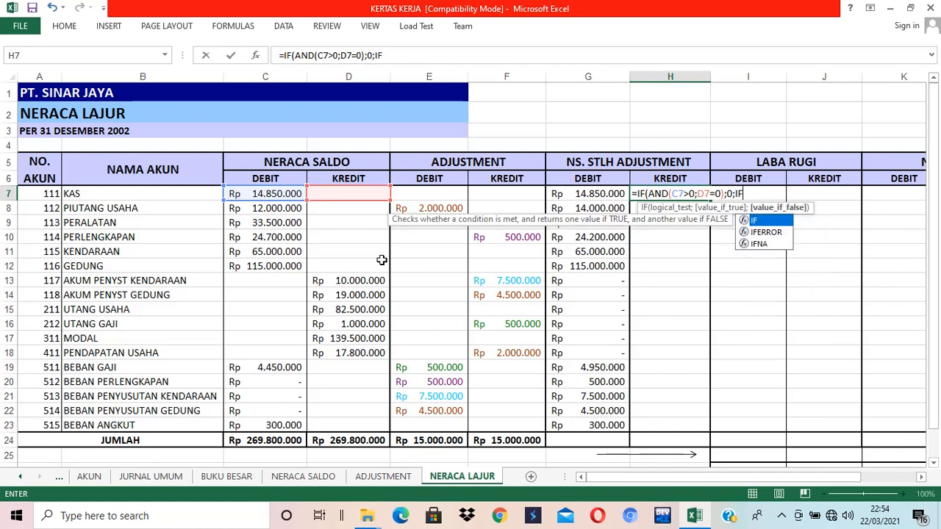
type("(")
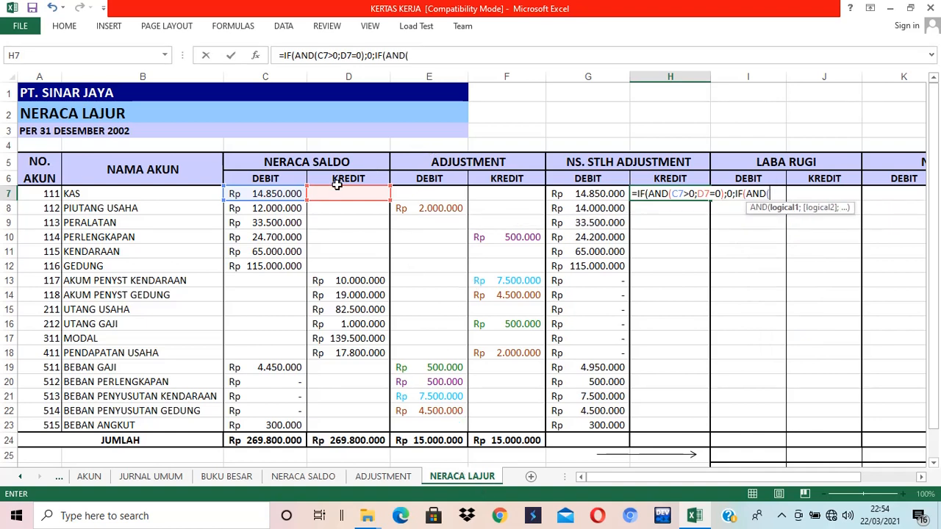
left_click(271, 193)
type("=0")
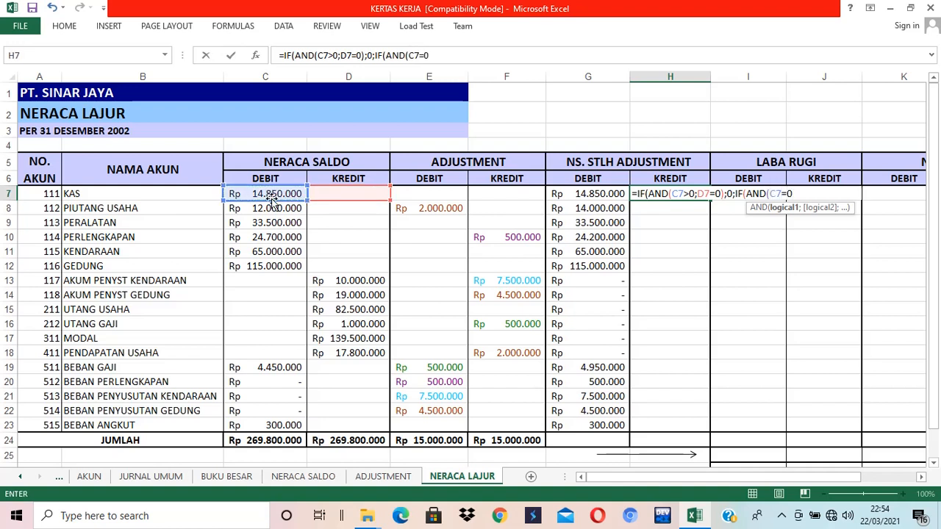
type(";")
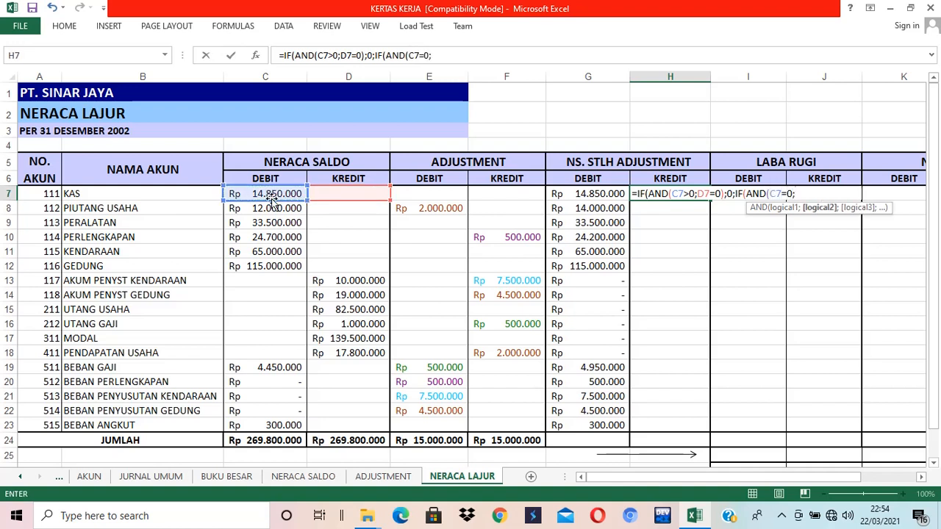
left_click(331, 192)
type("=0)")
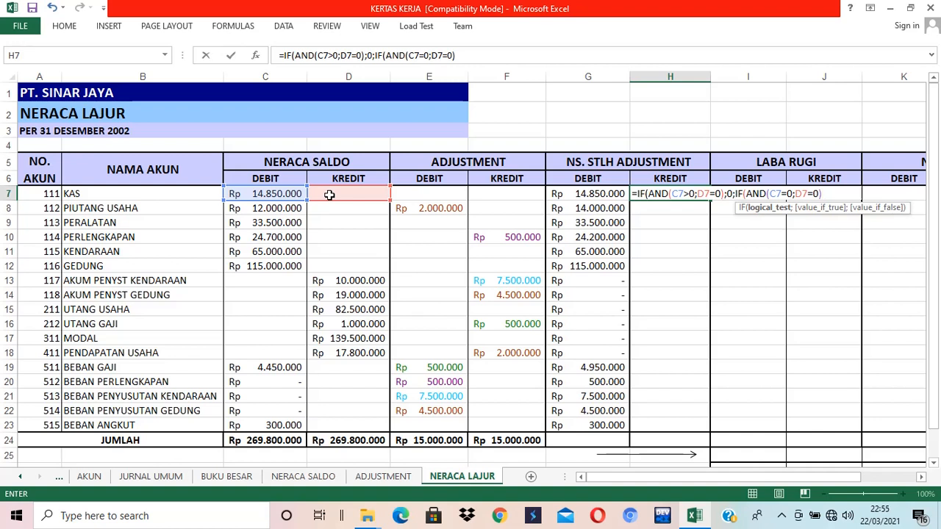
type(";0;")
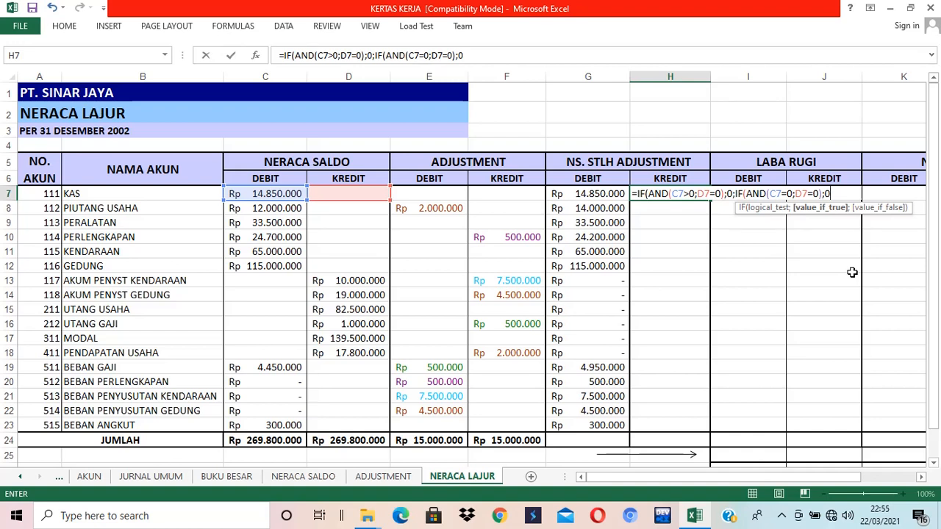
type(";")
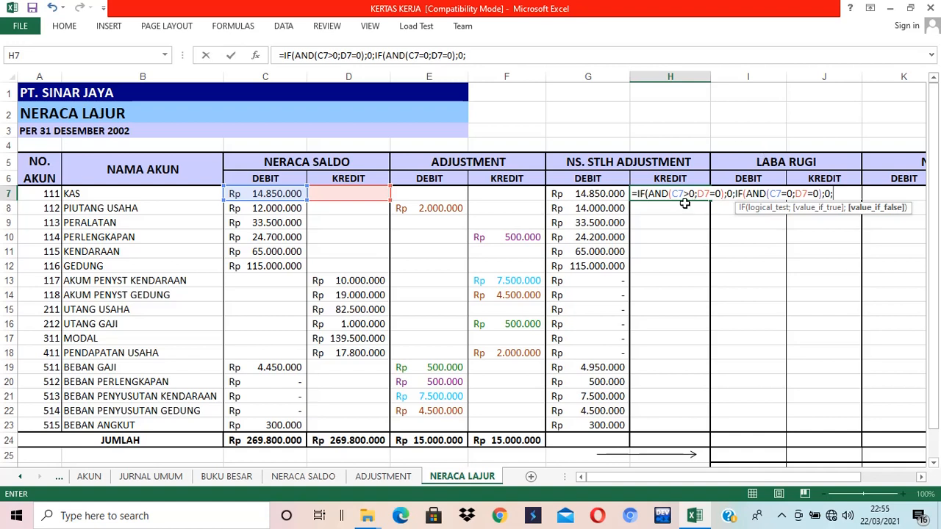
Review the two conditions in the H7 formula and nest a third IF with the condition AND(C7=0;D7>0).
left_click_drag(675, 197, 816, 194)
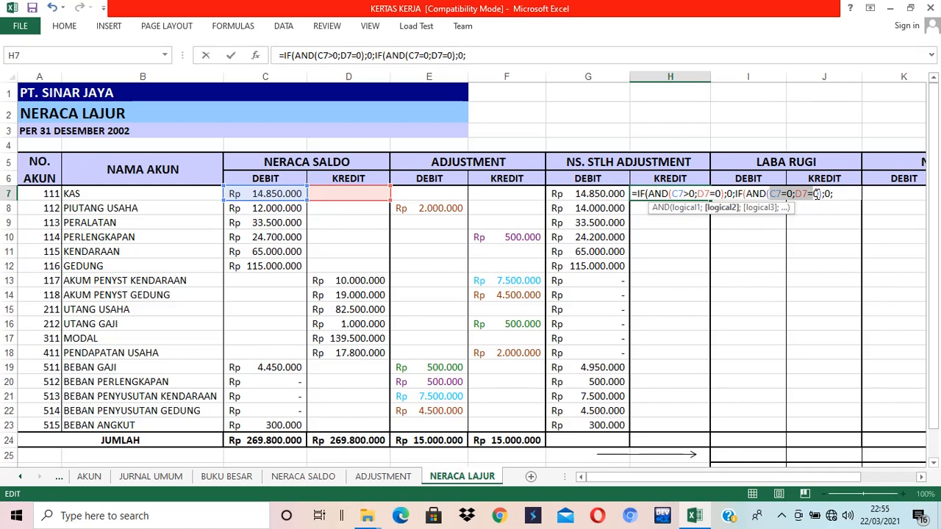
left_click(841, 194)
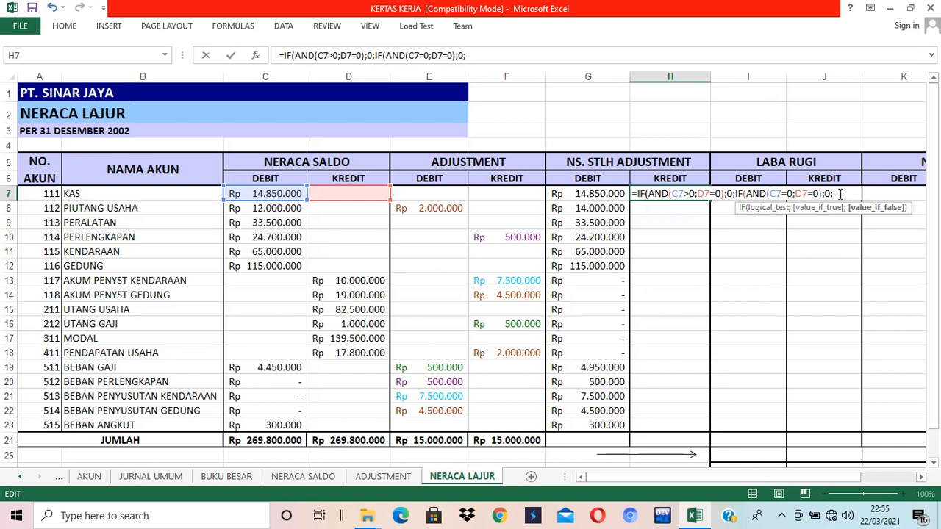
type("IF(AND(")
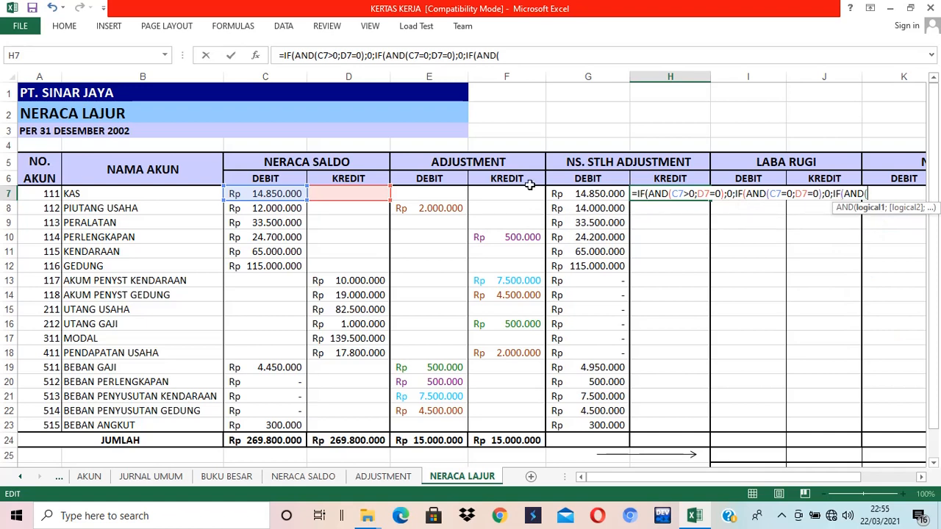
left_click(279, 194)
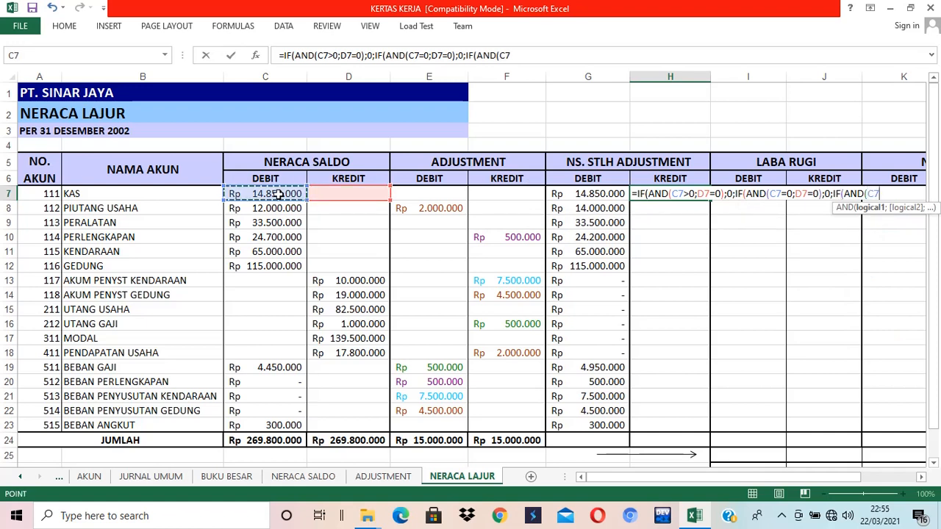
type("=0;")
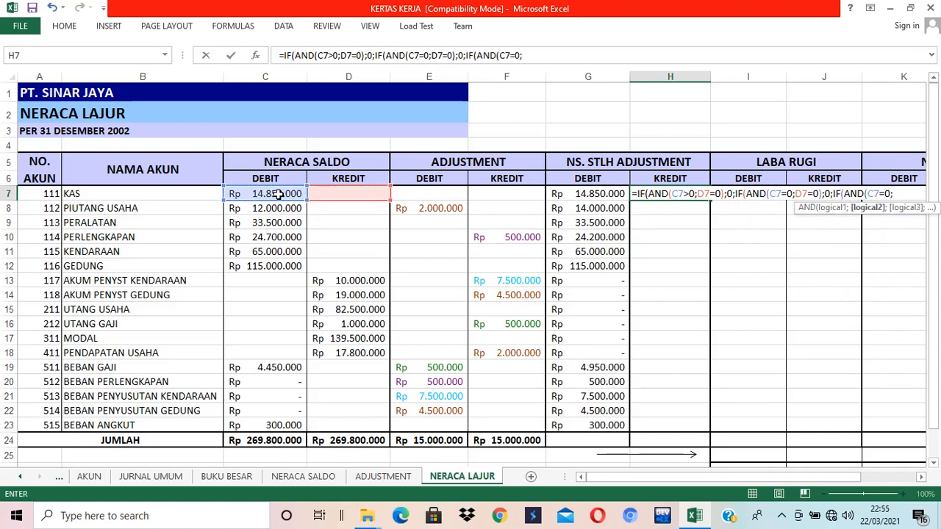
left_click(324, 191)
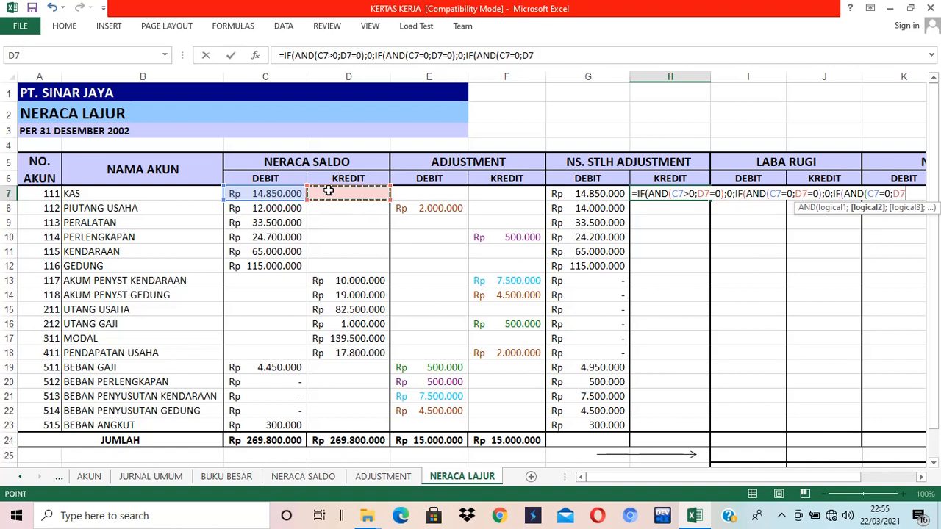
type(">0)")
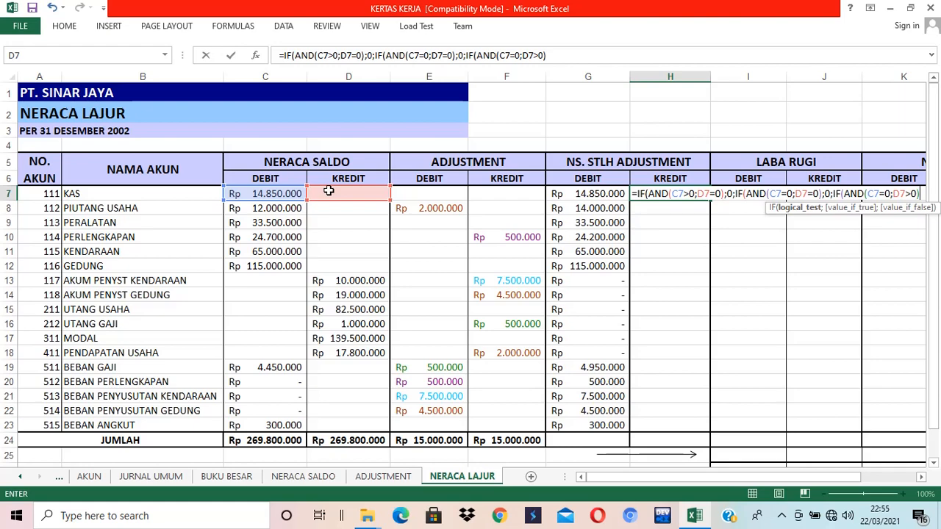
type(";")
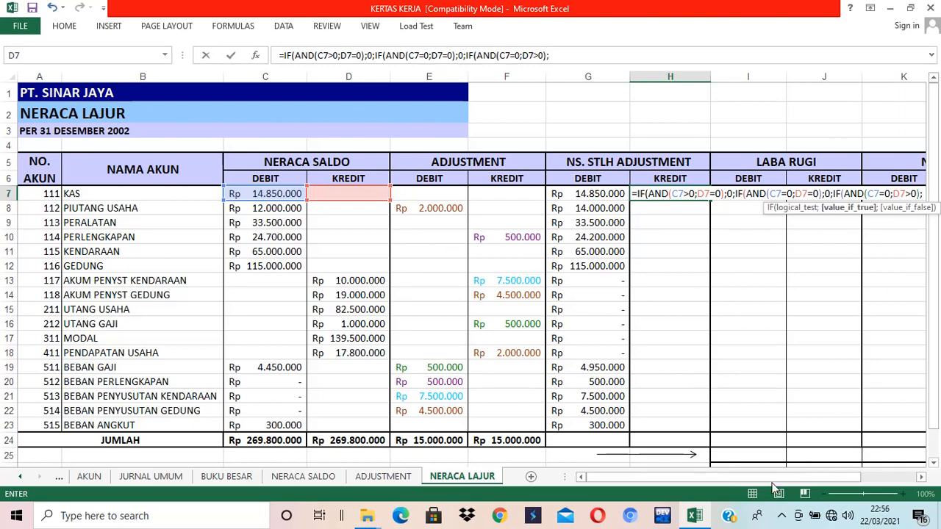
Set the third IF's value-if-true in H7 to D7+F7-E7, adding the adjustment credit and subtracting the adjustment debit.
left_click_drag(778, 474, 826, 482)
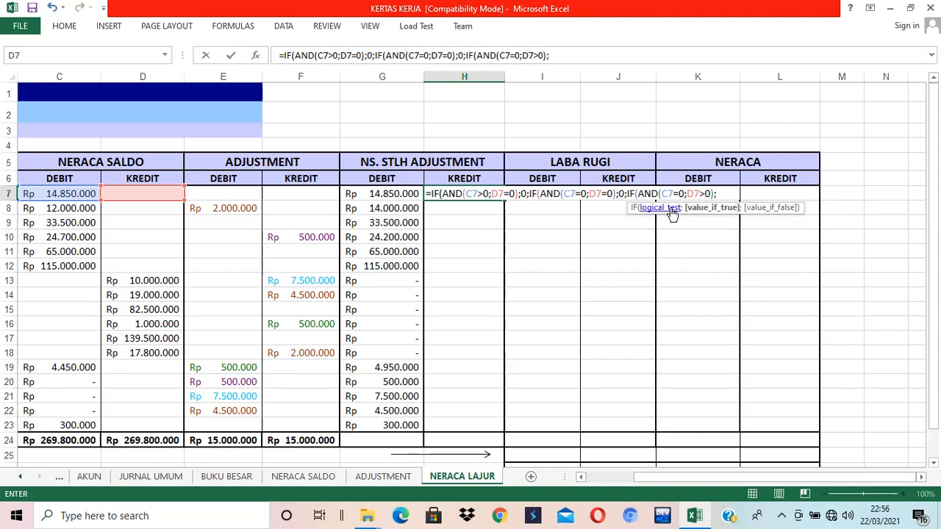
left_click(148, 195)
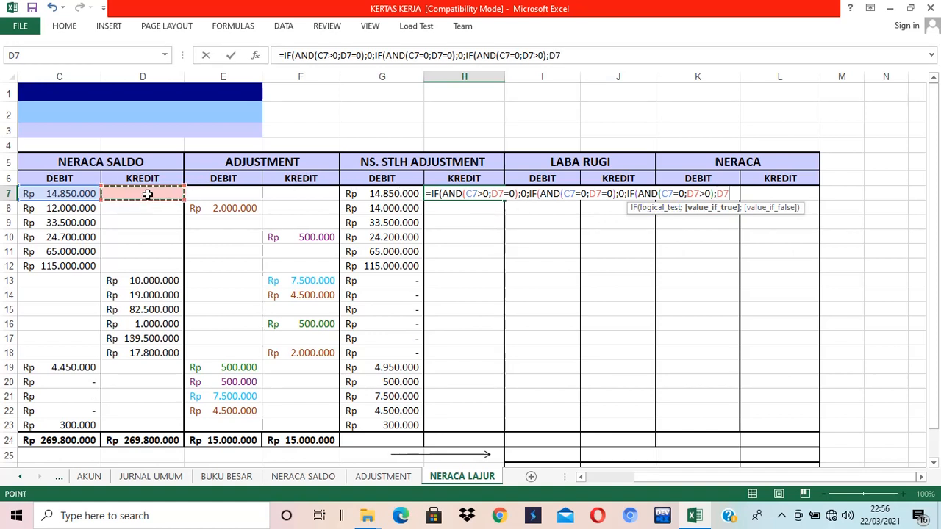
type("+")
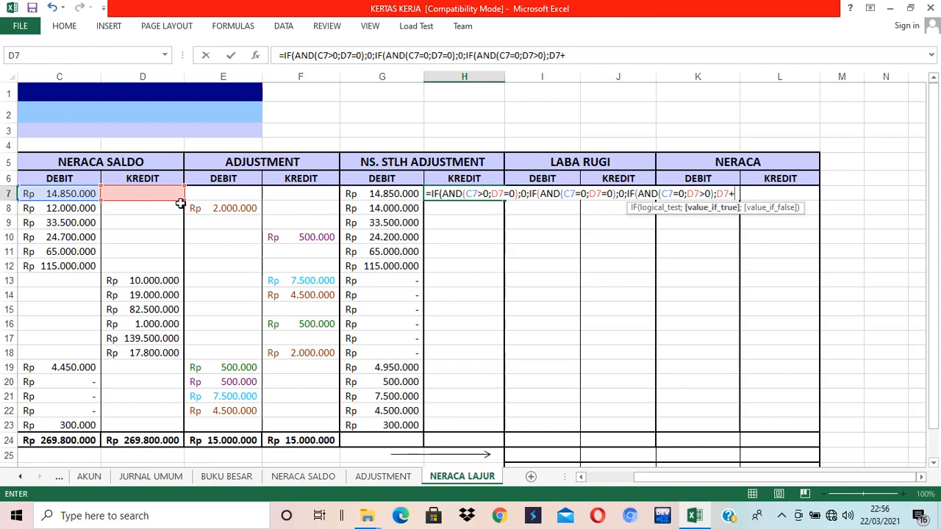
left_click(295, 193)
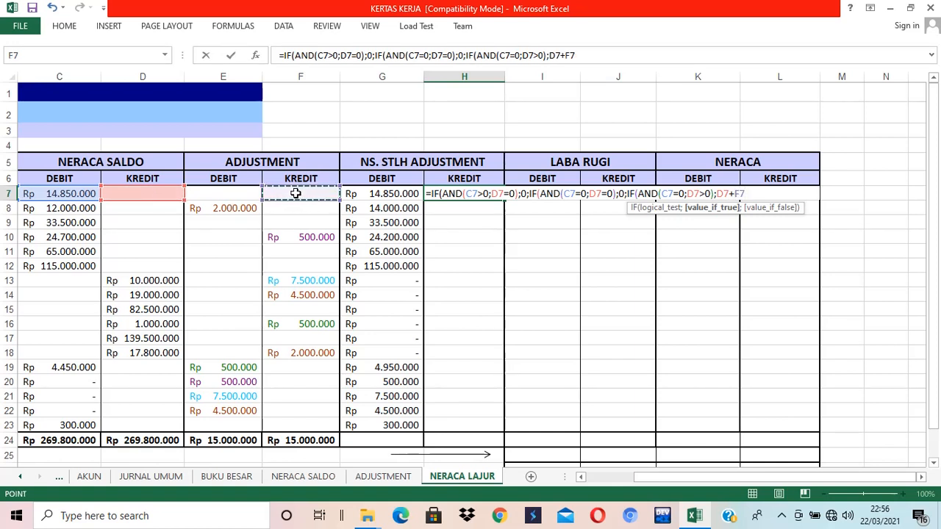
type("-")
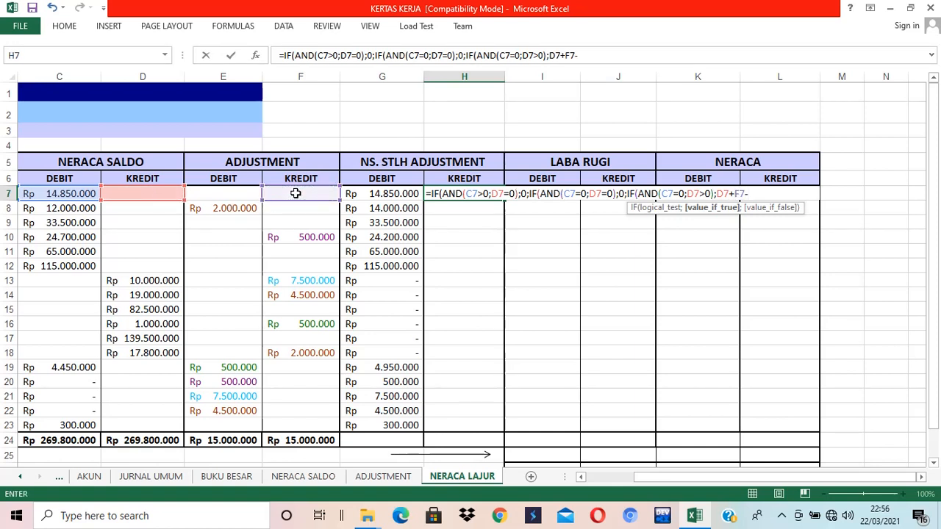
left_click(235, 192)
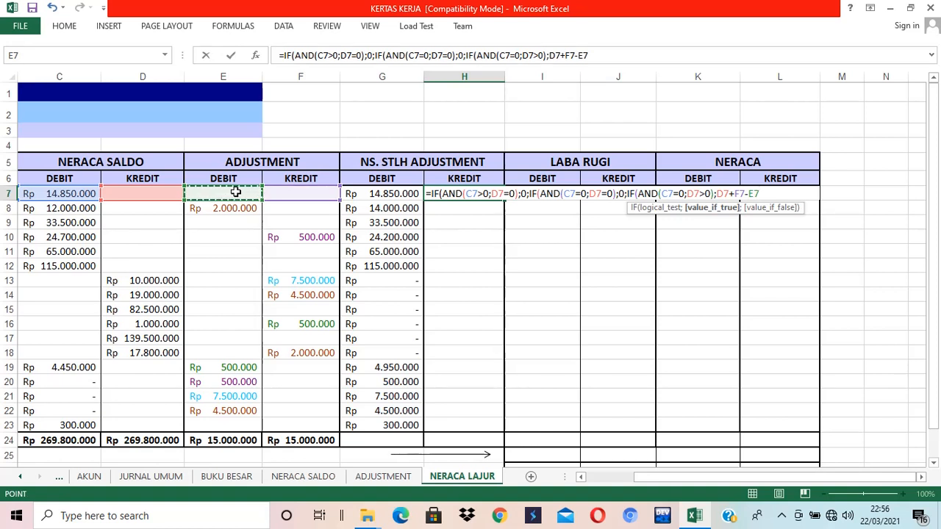
type(";")
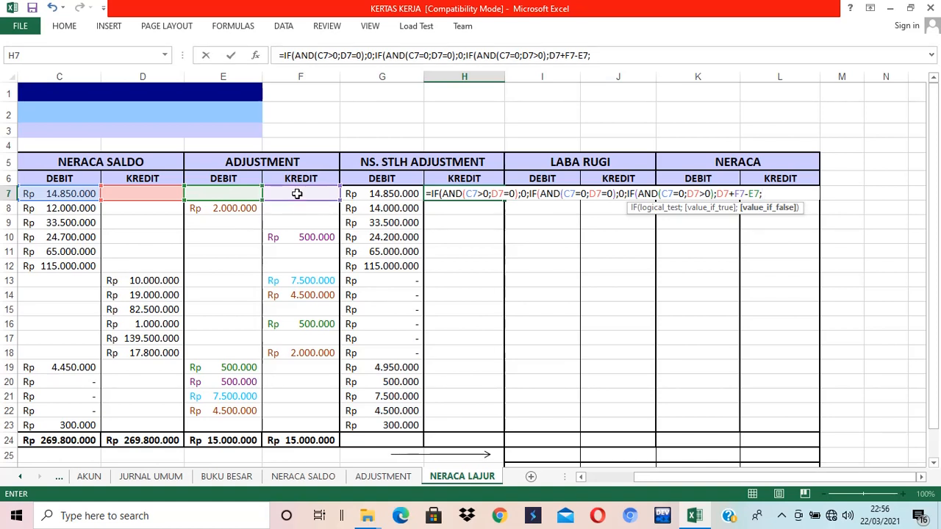
Complete the H7 formula with F7 as the third IF's value-if-false and accept the correction closing the parentheses.
left_click(297, 194)
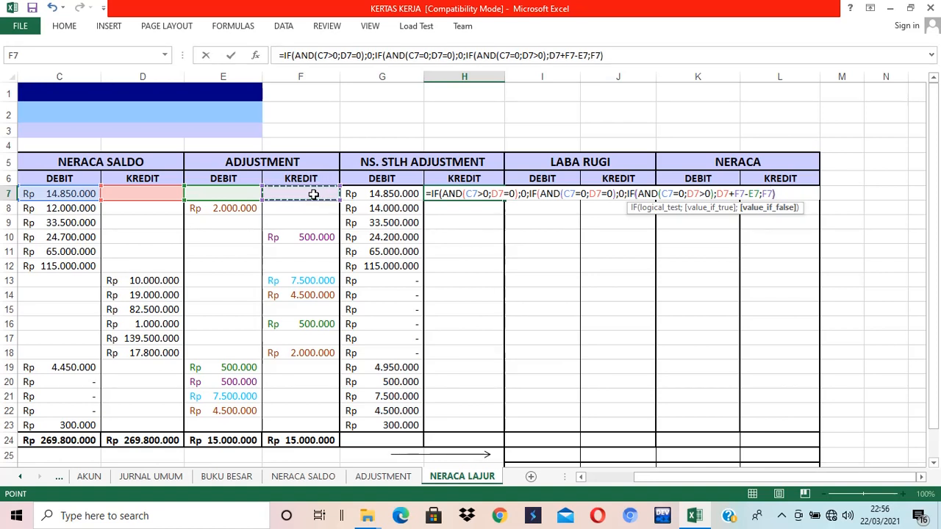
type(")))")
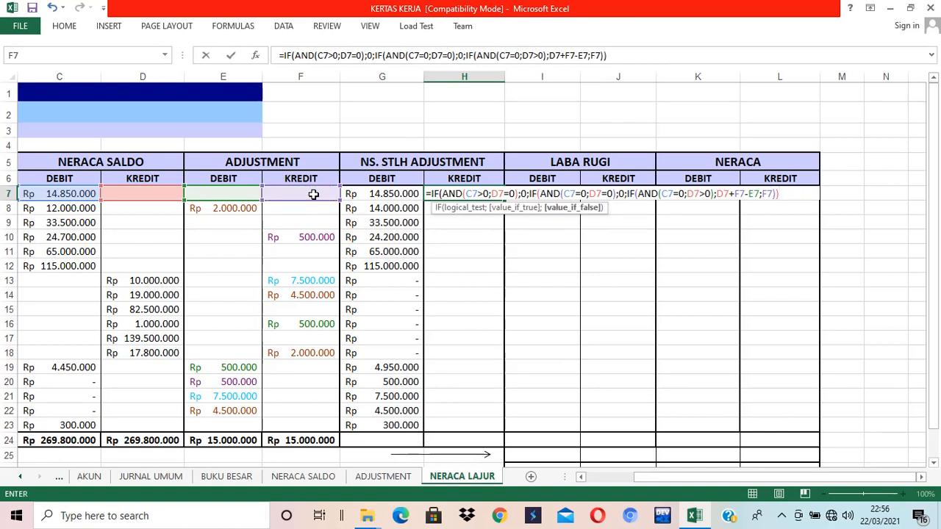
key("BackSpace")
key("BackSpace")
key("Return")
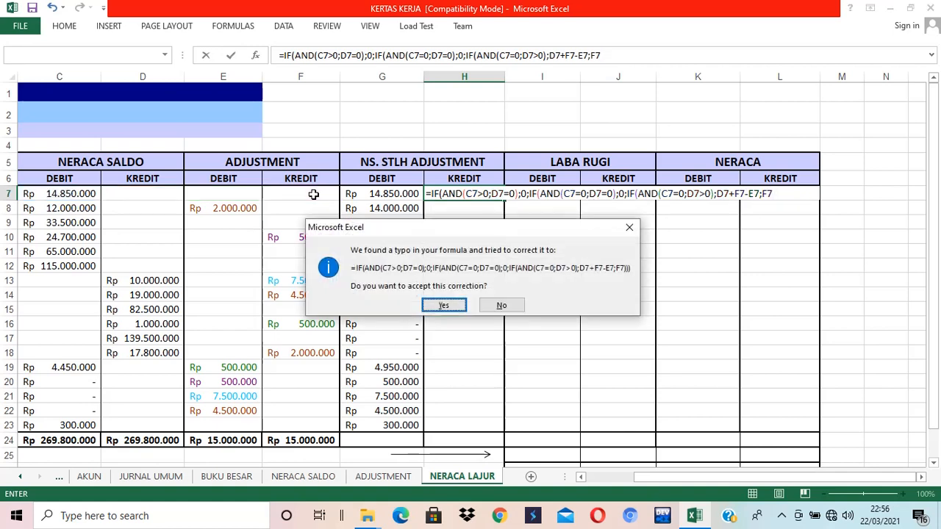
key("Return")
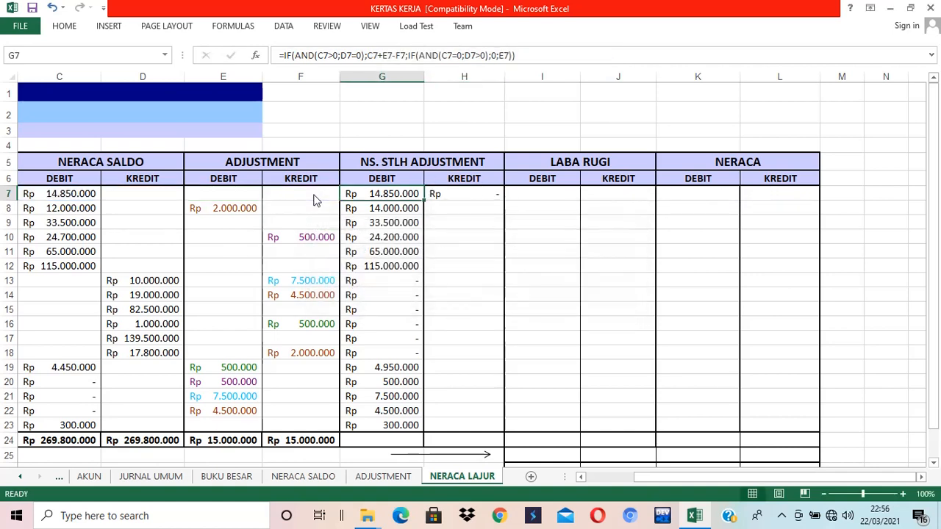
key("Right")
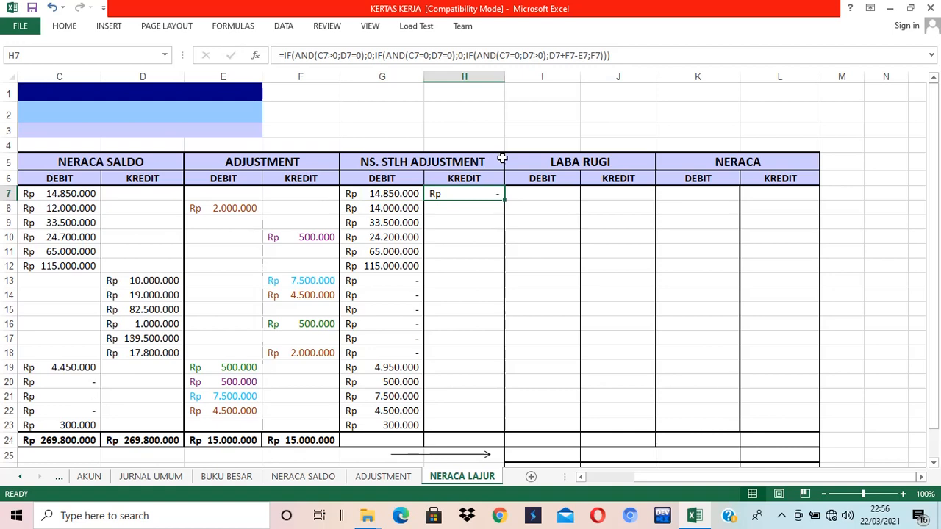
left_click_drag(504, 200, 512, 434)
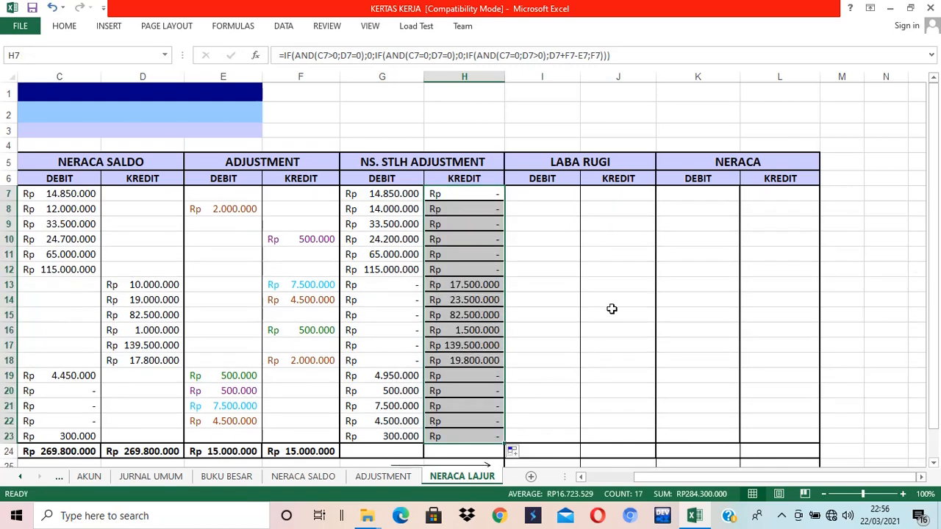
key("ctrl+z")
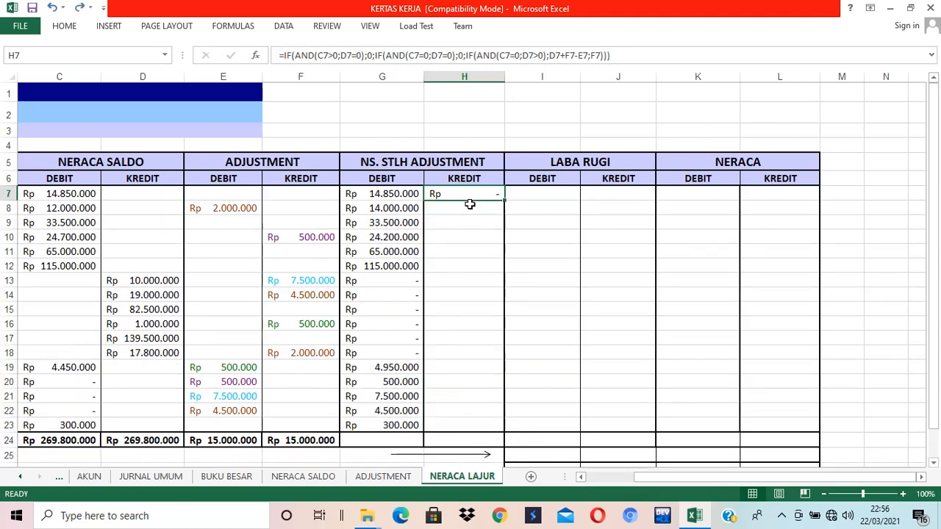
left_click_drag(470, 203, 466, 307)
Copy the adjusted credit formula from H7 into H8:H23 while keeping the destination cells' borders.
left_click(463, 194)
key("ctrl+c")
left_click_drag(460, 209, 461, 423)
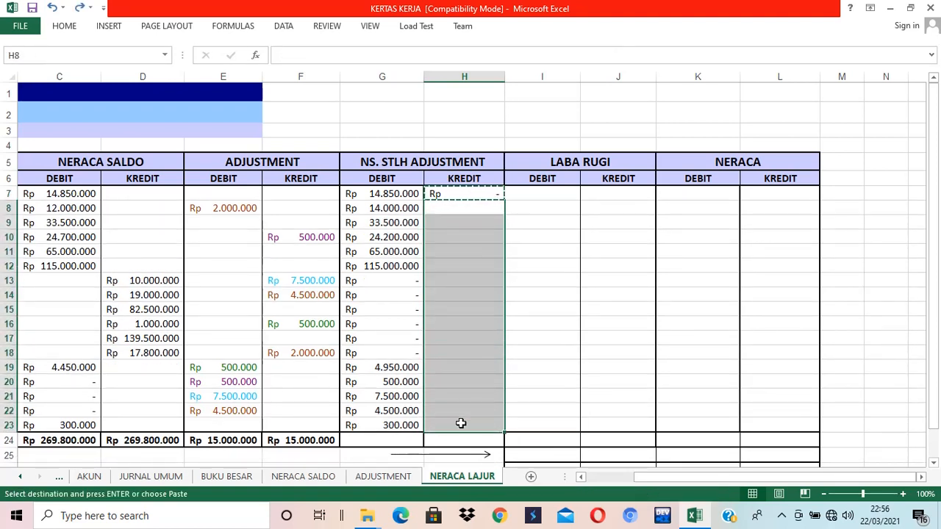
right_click(461, 424)
left_click(532, 187)
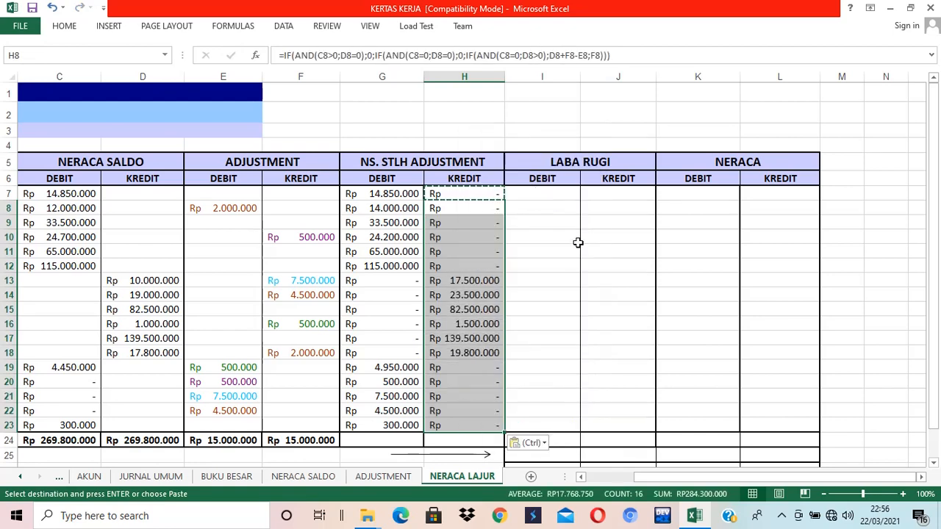
left_click(635, 264)
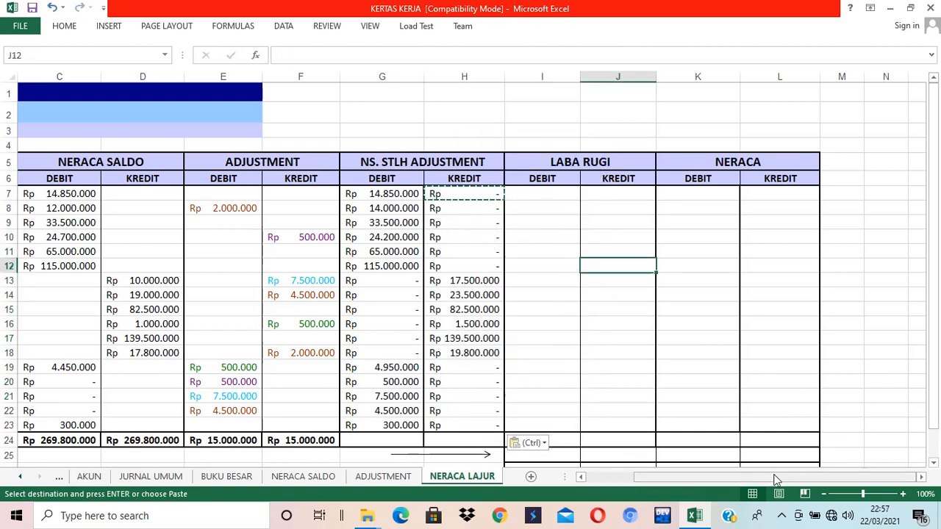
Extend the JUMLAH sum formula from F24 across G24:H24 to total the NS. STLH ADJUSTMENT columns.
left_click_drag(776, 479, 728, 480)
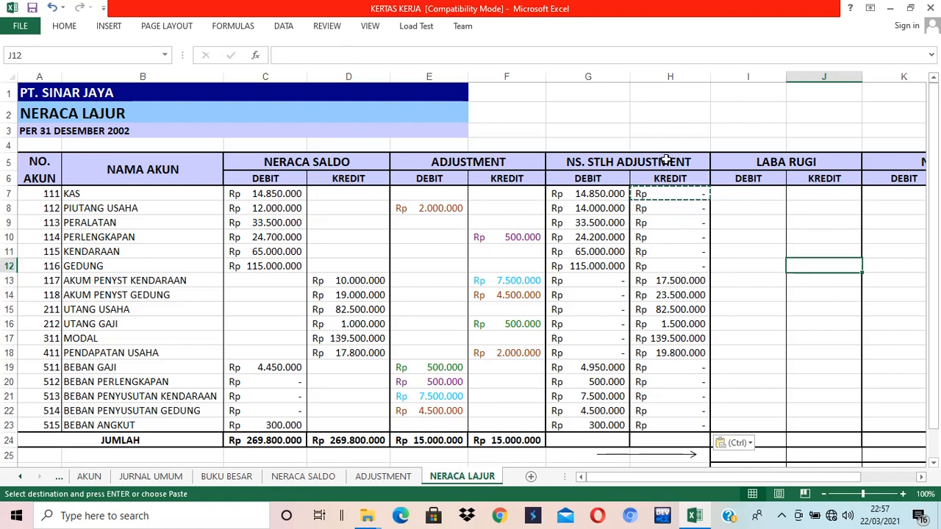
left_click(589, 440)
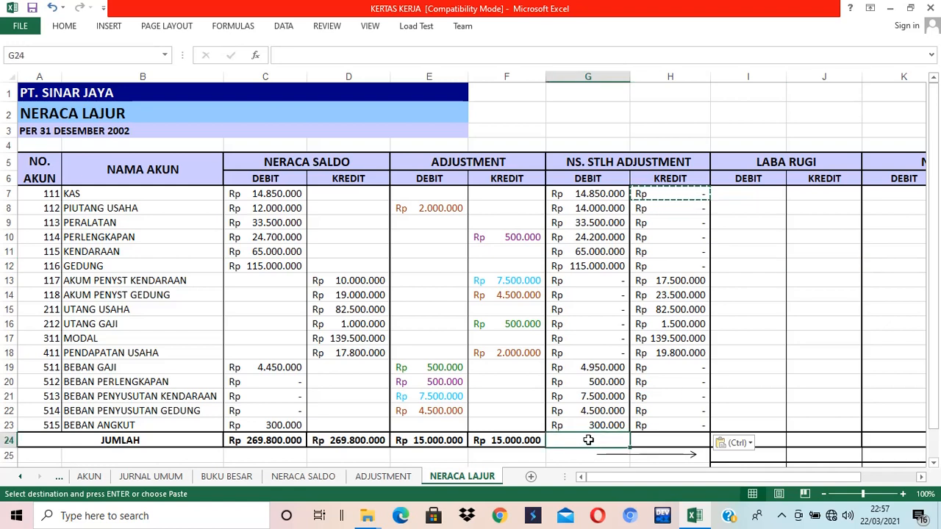
left_click(535, 444)
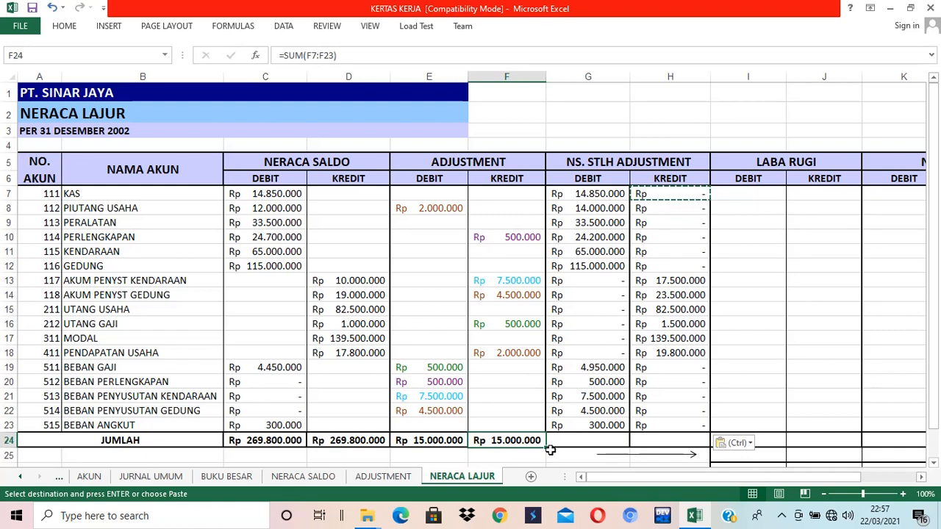
left_click_drag(548, 448, 688, 447)
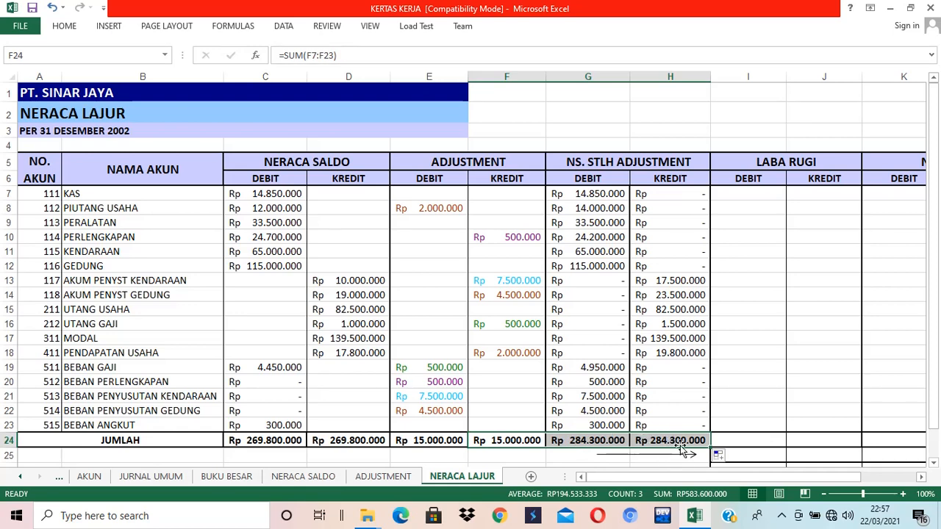
Examine the NERACA SALDO and ADJUSTMENT entries and compare the debit and credit totals in G24:H24.
left_click_drag(682, 476, 730, 477)
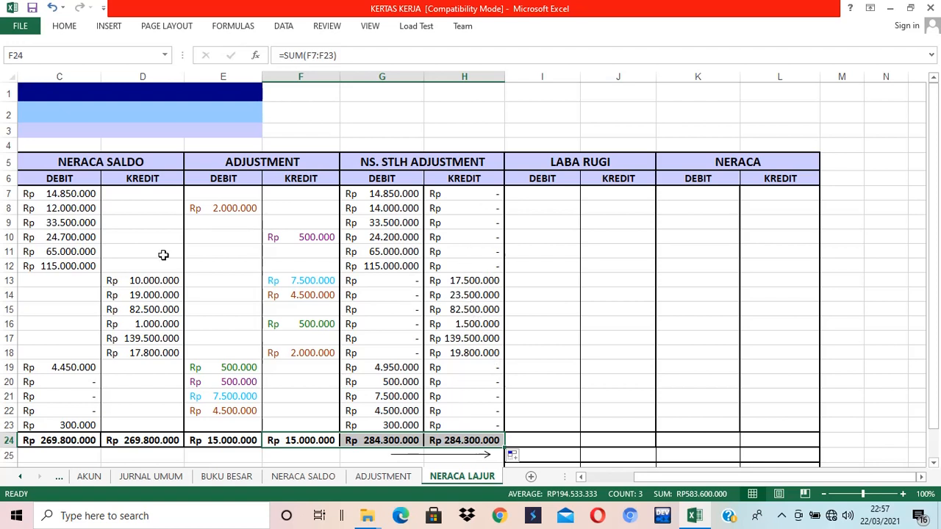
left_click_drag(72, 209, 132, 427)
left_click_drag(211, 196, 302, 424)
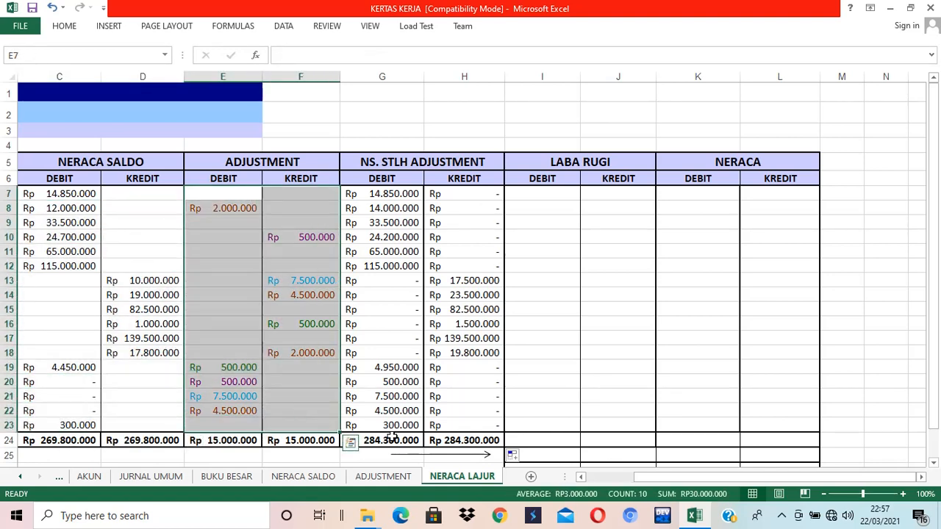
left_click(396, 439)
left_click_drag(396, 439, 462, 440)
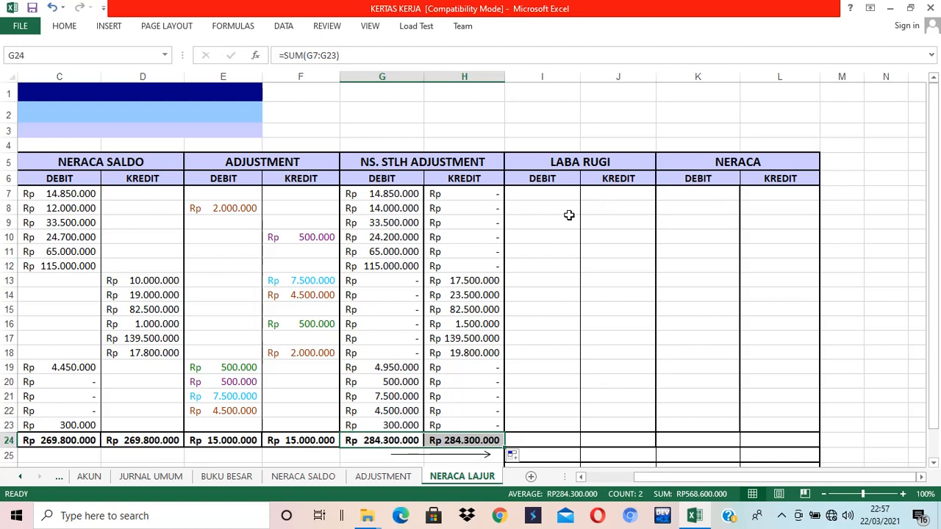
left_click(617, 285)
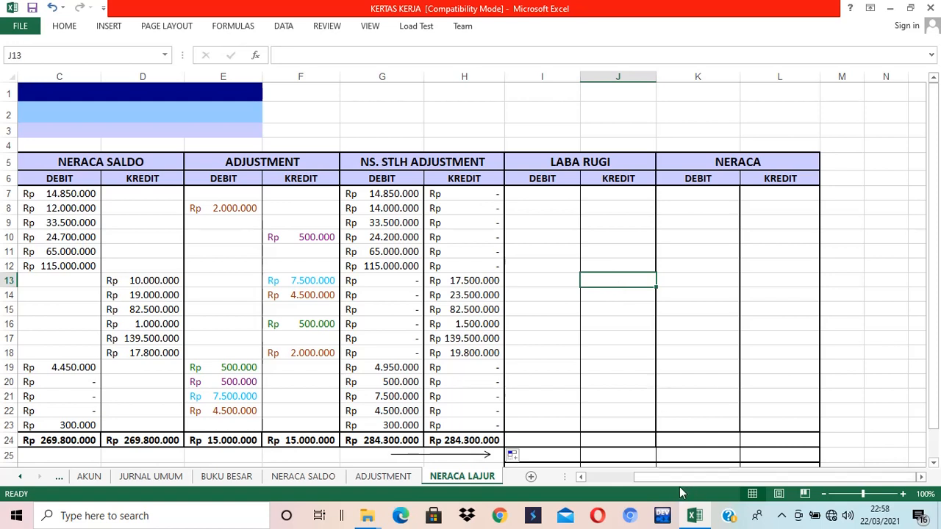
Review the LABA RUGI columns and the income and expense accounts numbered 411 to 515 that belong in them.
left_click_drag(680, 478, 628, 480)
left_click_drag(741, 208, 819, 427)
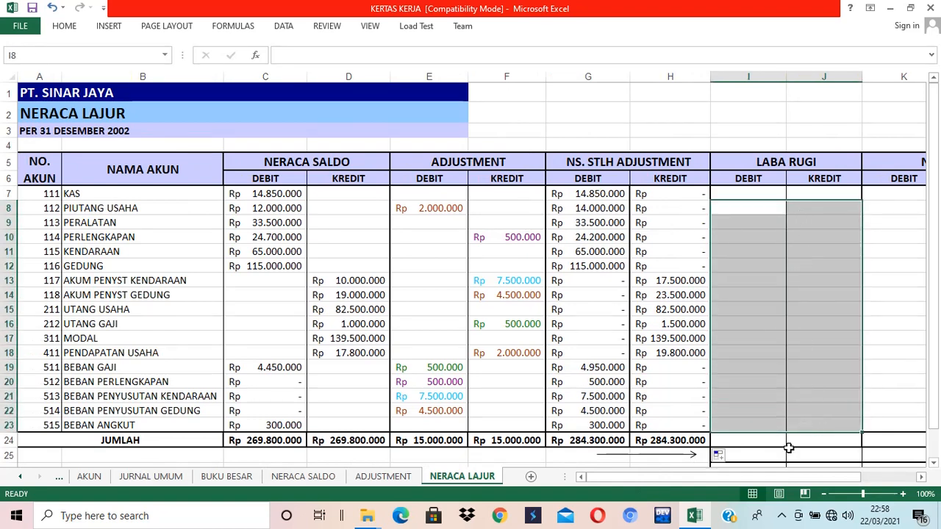
left_click_drag(716, 477, 685, 477)
left_click_drag(50, 355, 225, 407)
left_click(185, 383)
left_click_drag(52, 356, 149, 427)
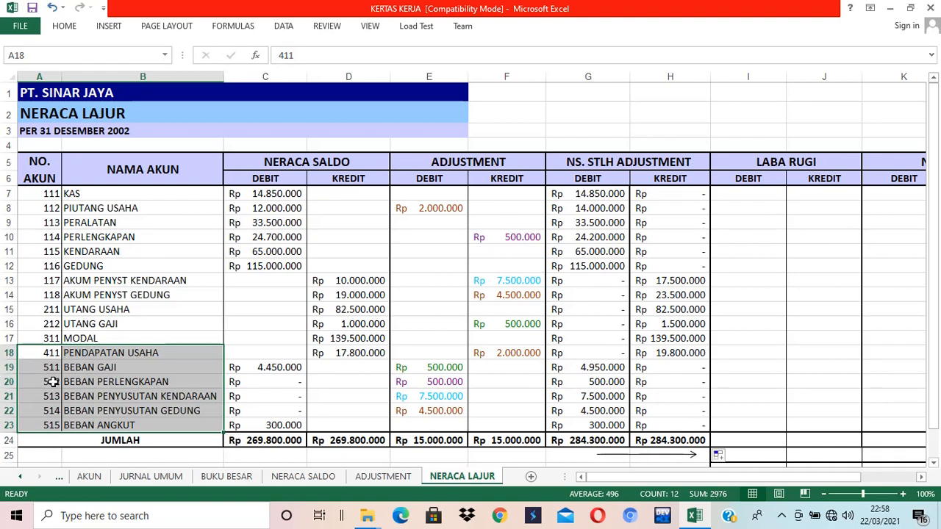
left_click(44, 354)
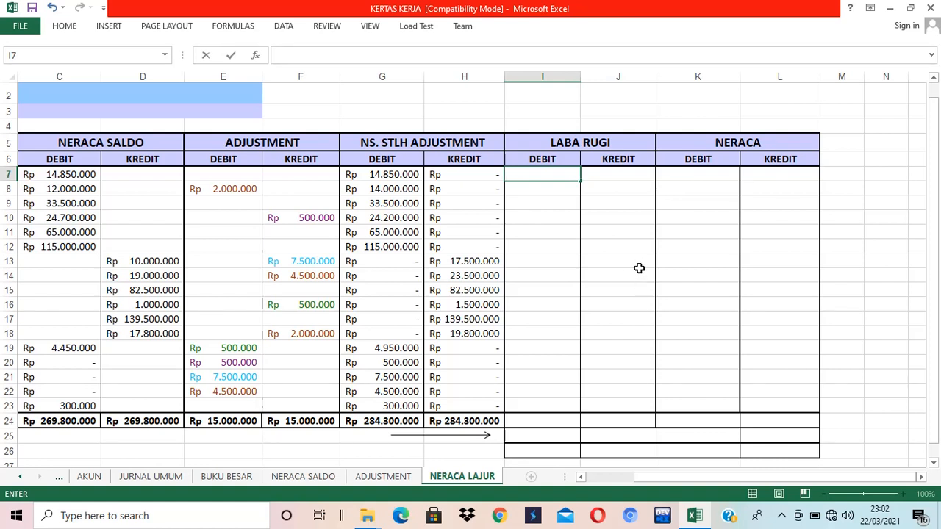
Start the LABA RUGI debit formula for KAS in I7 with the IF condition LEFT(A7;1)>"3".
type("=IF")
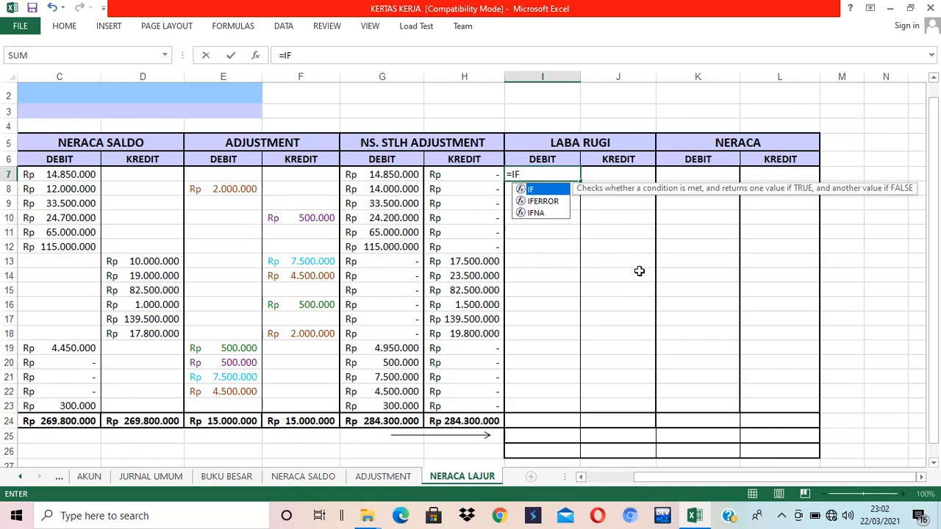
type("(")
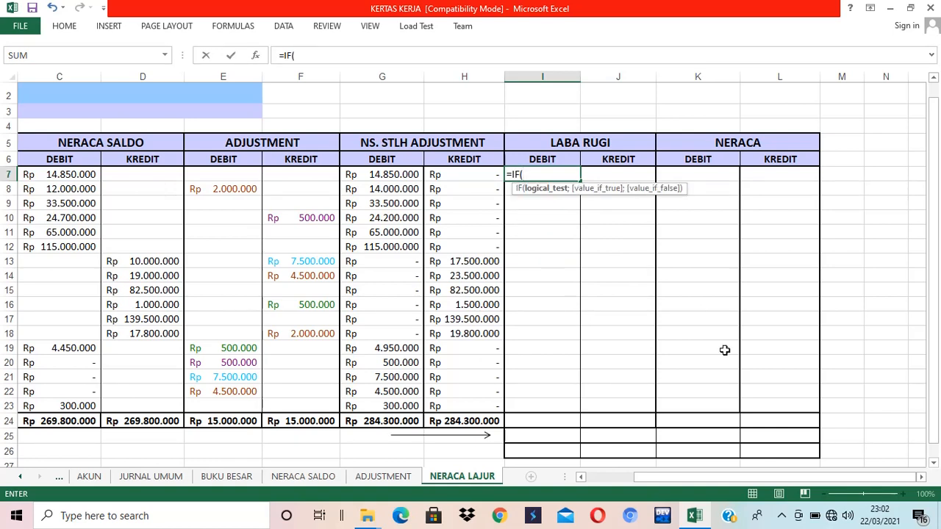
left_click_drag(744, 481, 665, 479)
type("LEF")
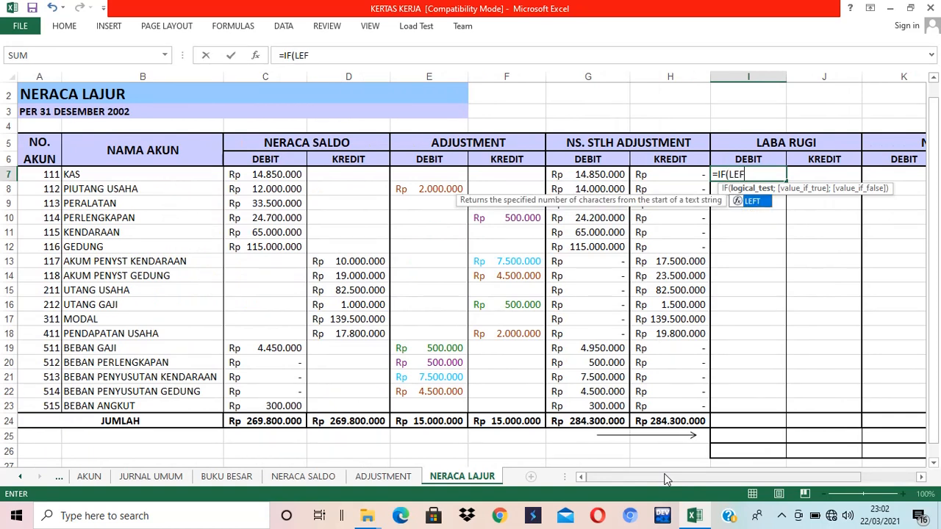
type("T(")
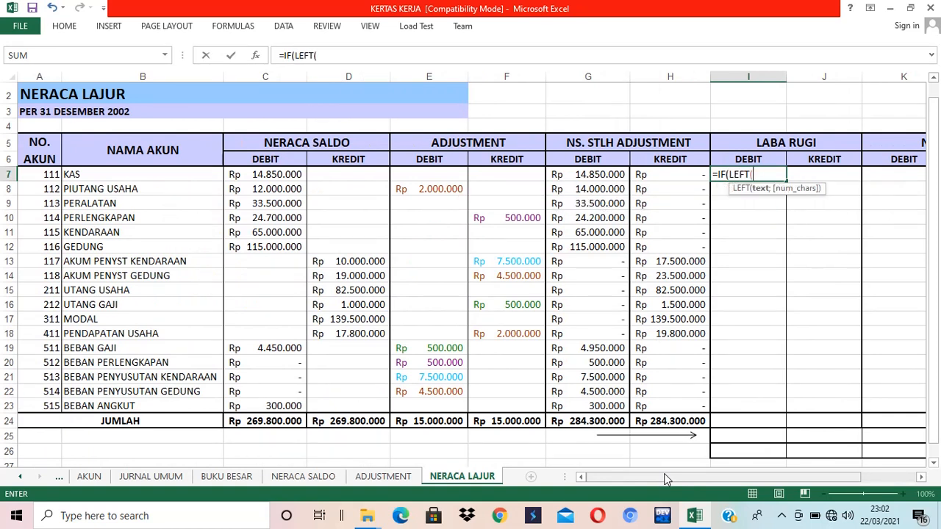
left_click(46, 176)
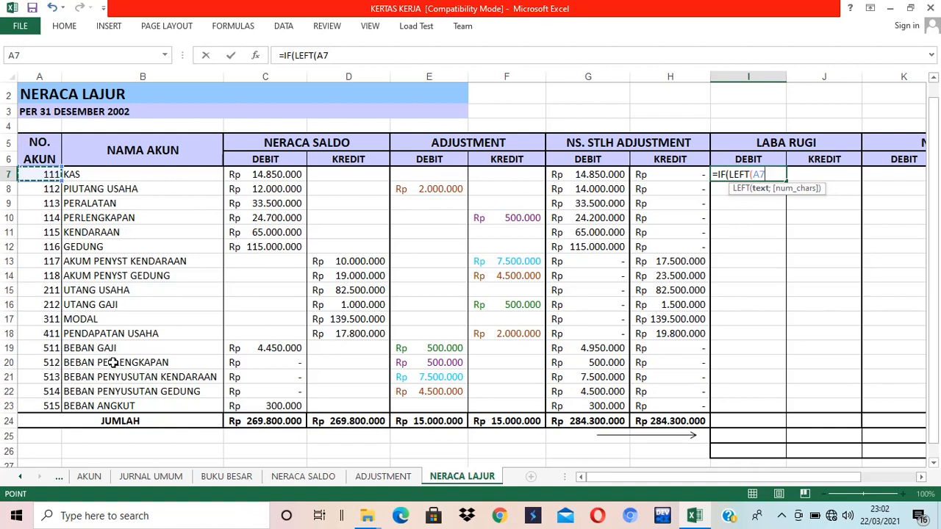
type(";1)>")
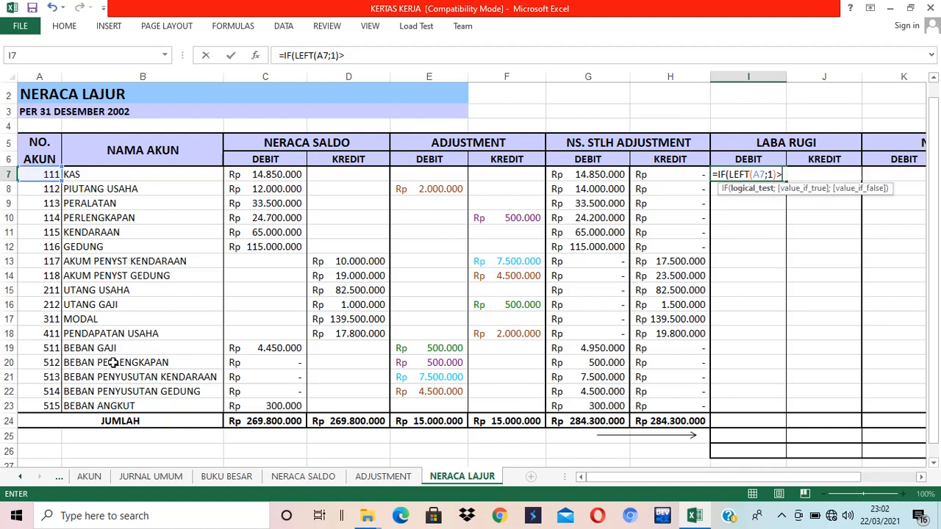
type("\"3")
type(";")
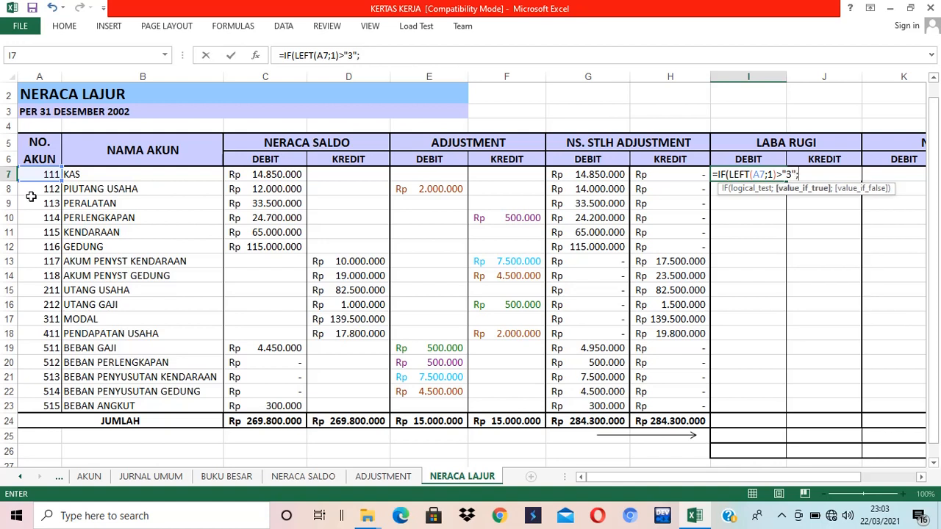
Complete the I7 formula with G7 as value-if-true and 0 as value-if-false.
left_click(598, 175)
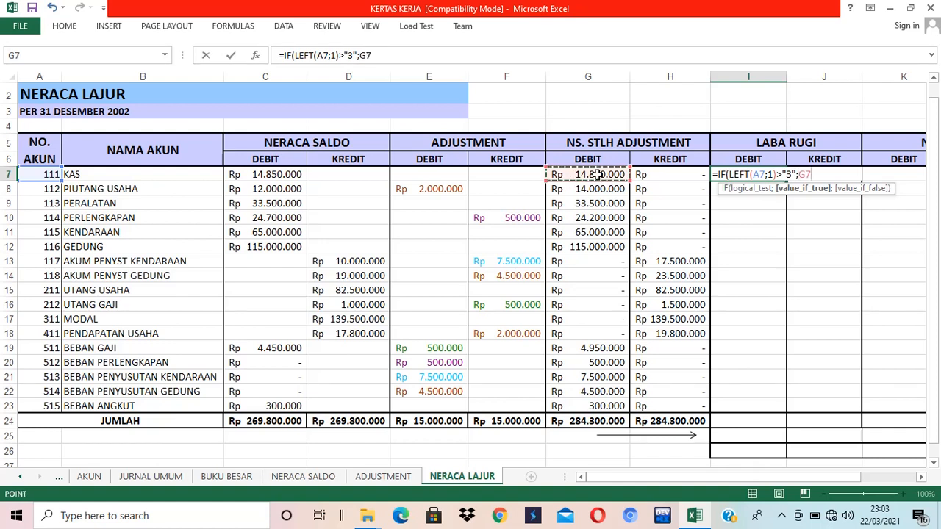
type(";")
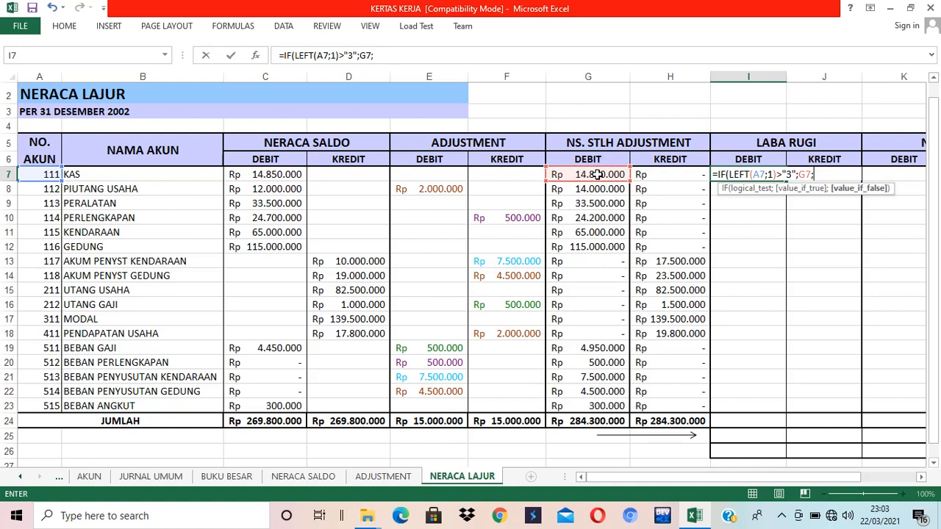
type("0)")
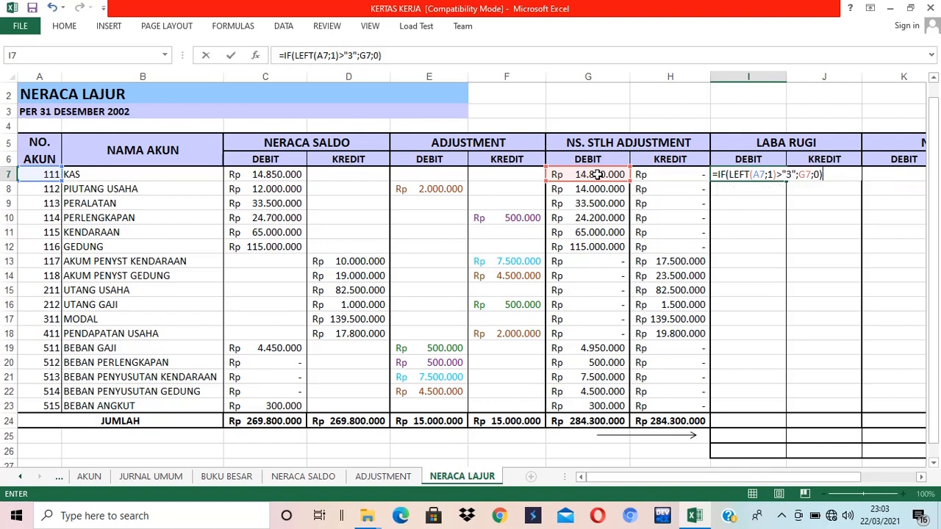
key("Return")
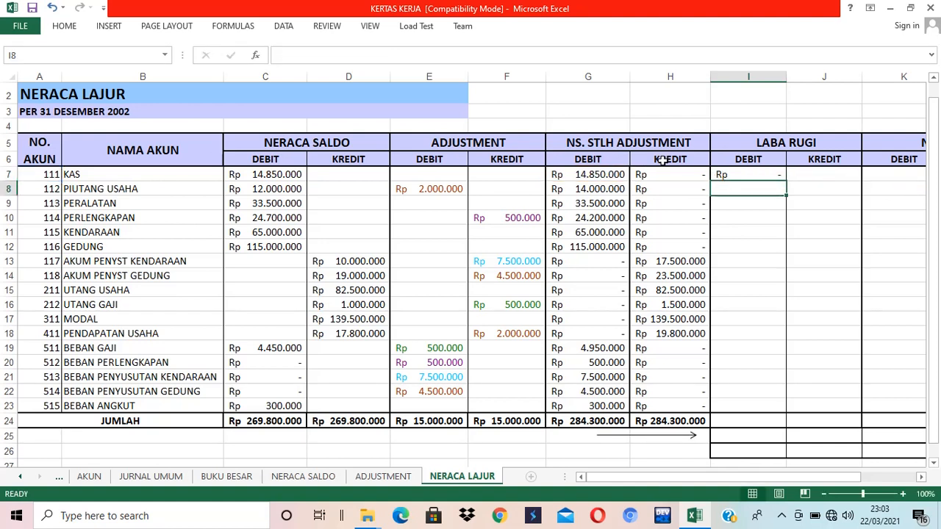
Fill the LABA RUGI debit formula from I7 down through I23.
left_click(749, 172)
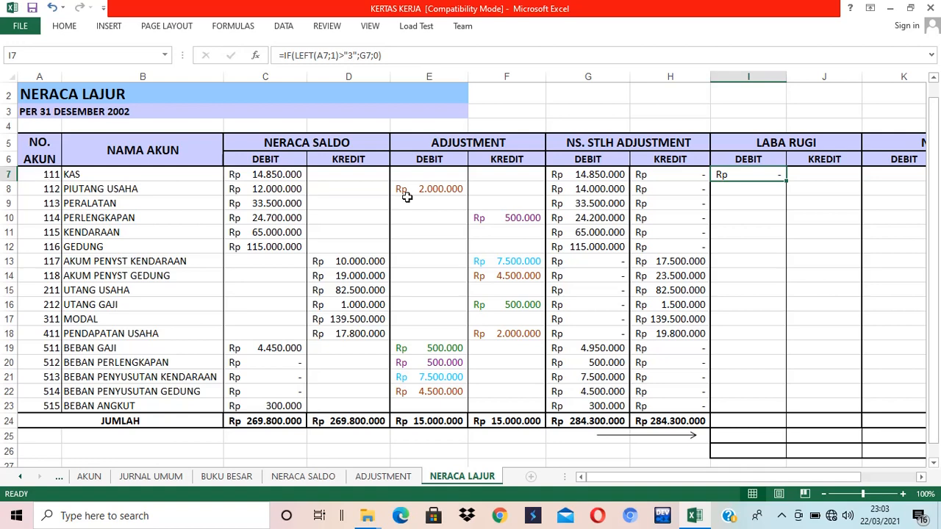
key("ctrl+c")
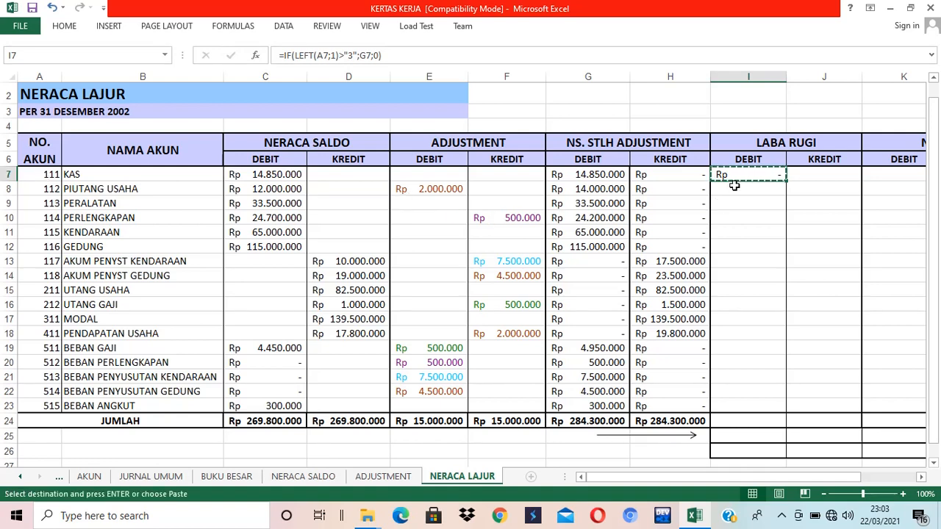
left_click_drag(780, 183, 801, 418)
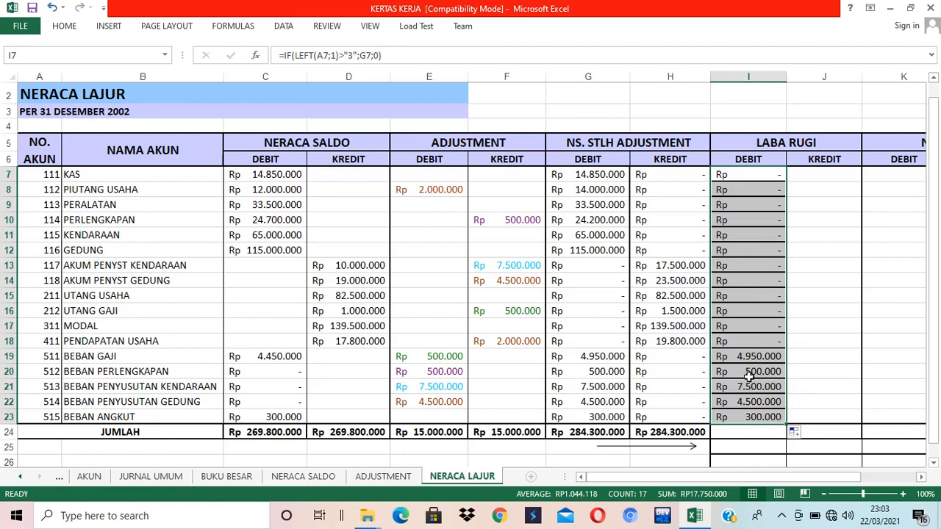
Undo the last fill and paste only the formula from I7 into I8 through I23.
key("ctrl+z")
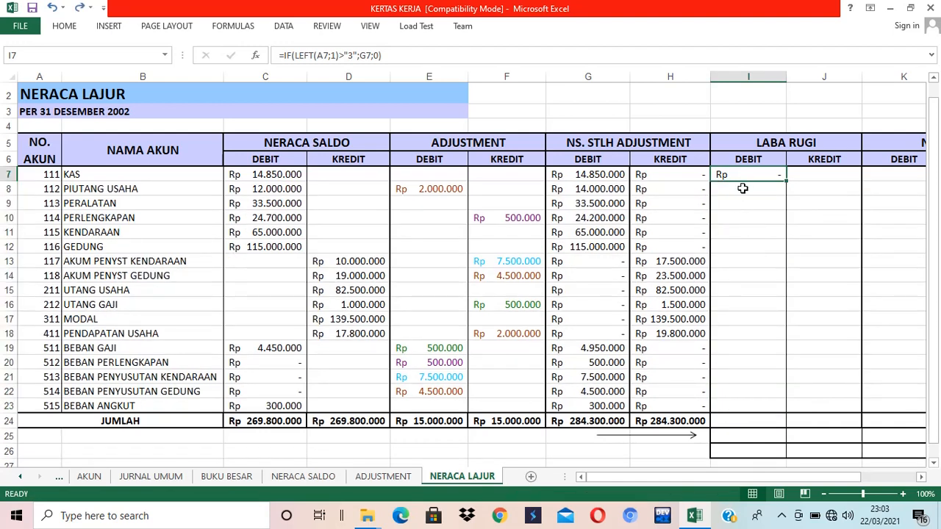
key("ctrl+c")
left_click_drag(738, 189, 753, 403)
right_click(753, 403)
left_click(824, 189)
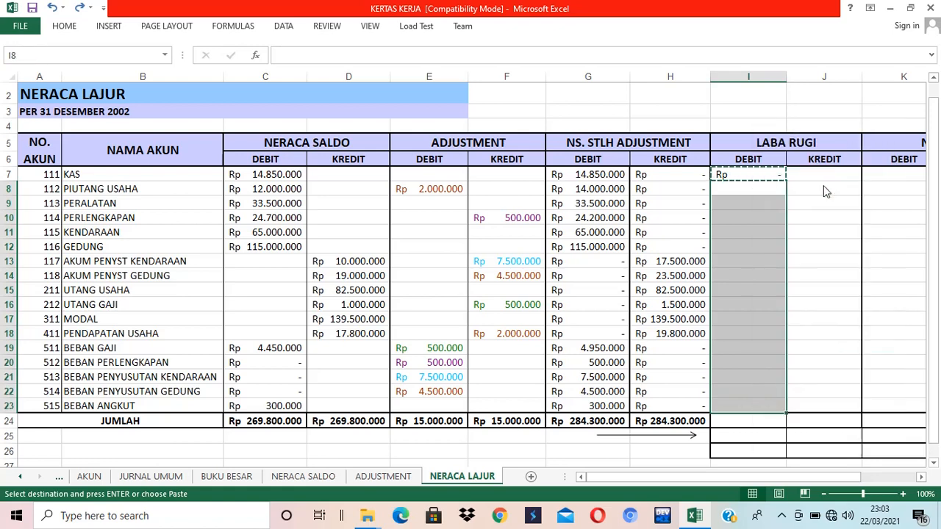
left_click(830, 300)
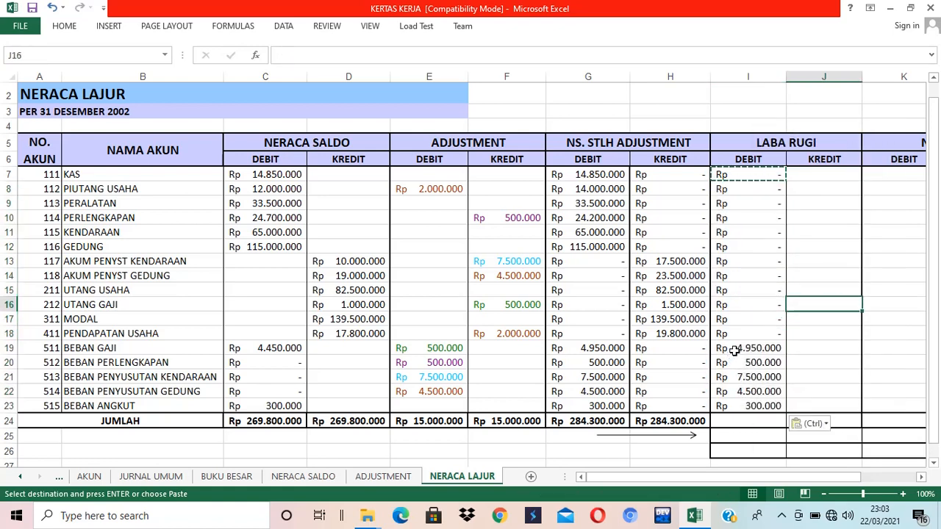
Compare the LABA RUGI debit amounts for accounts 411 to 515 with their NS. STLH ADJUSTMENT balances.
left_click_drag(727, 352, 70, 407)
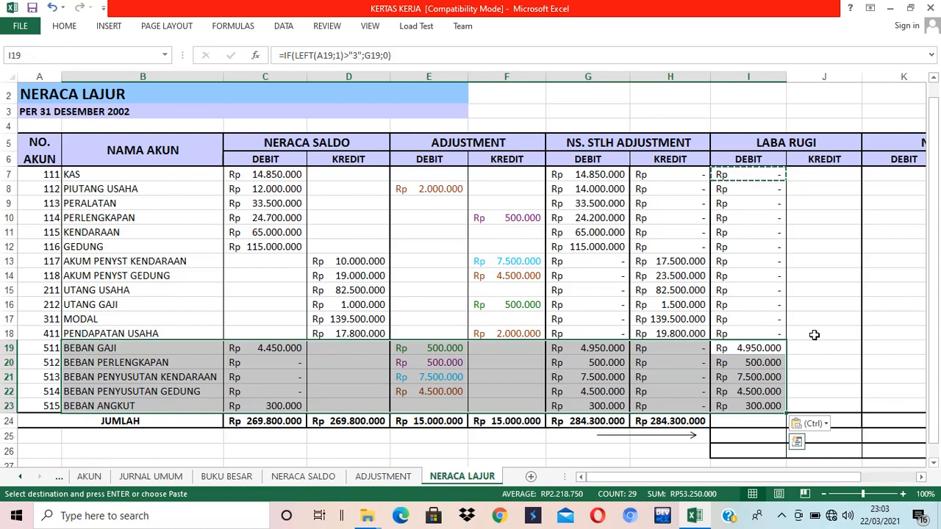
left_click_drag(753, 336, 29, 406)
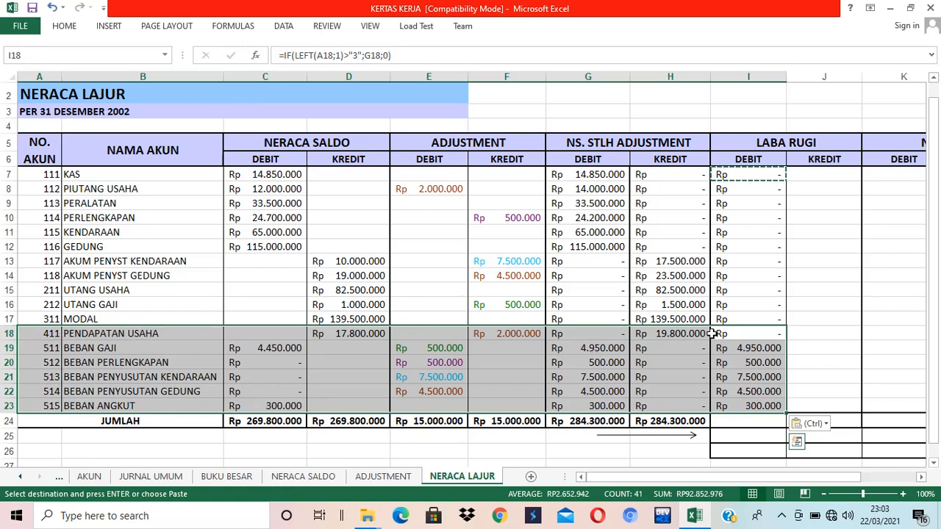
left_click(680, 333)
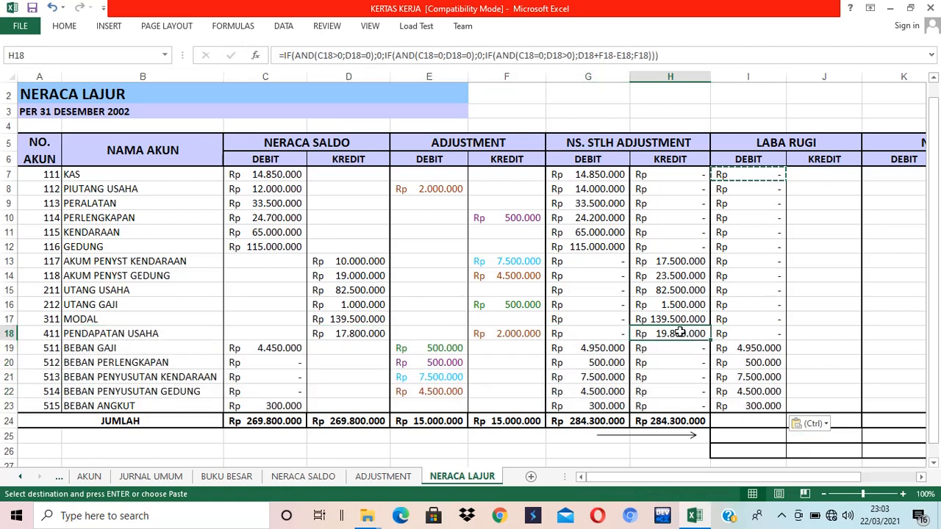
left_click_drag(597, 353, 601, 406)
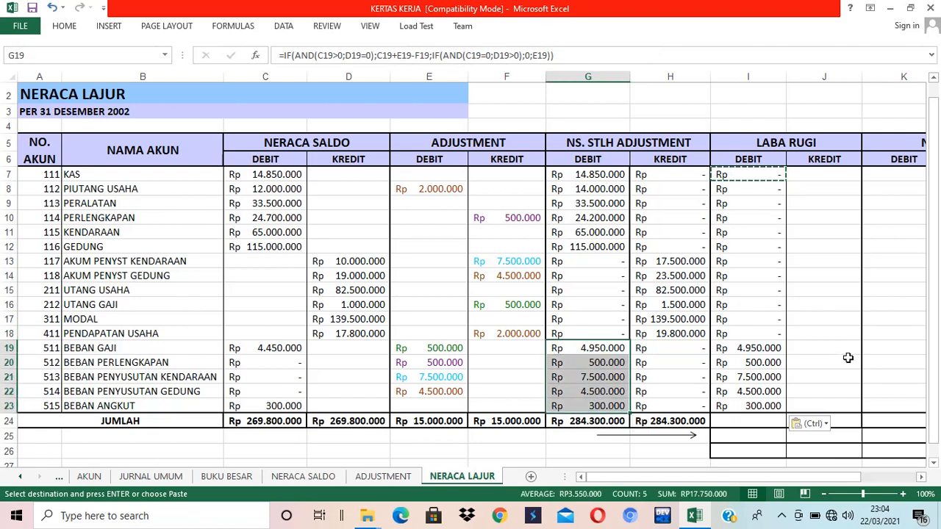
Start the LABA RUGI credit formula for KAS in J7 with the IF condition LEFT(A7;1)>"3".
left_click(814, 174)
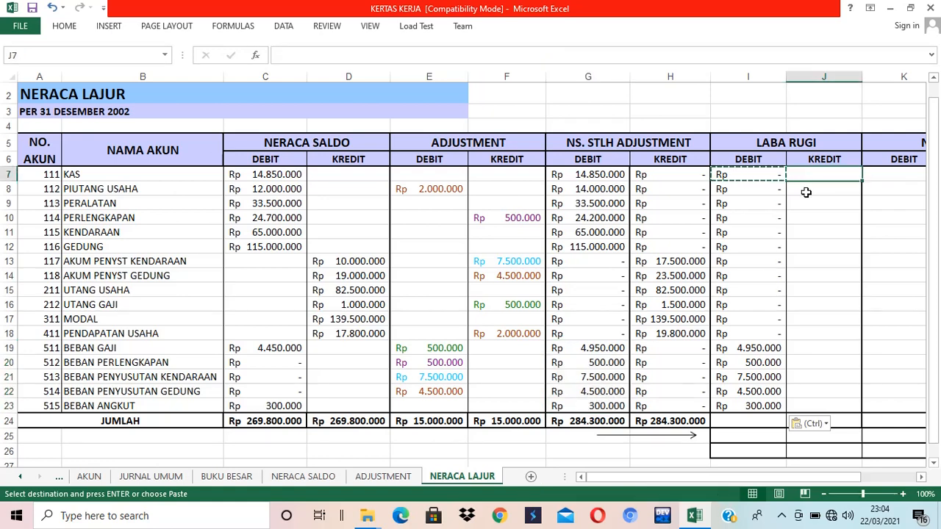
type("=IF(")
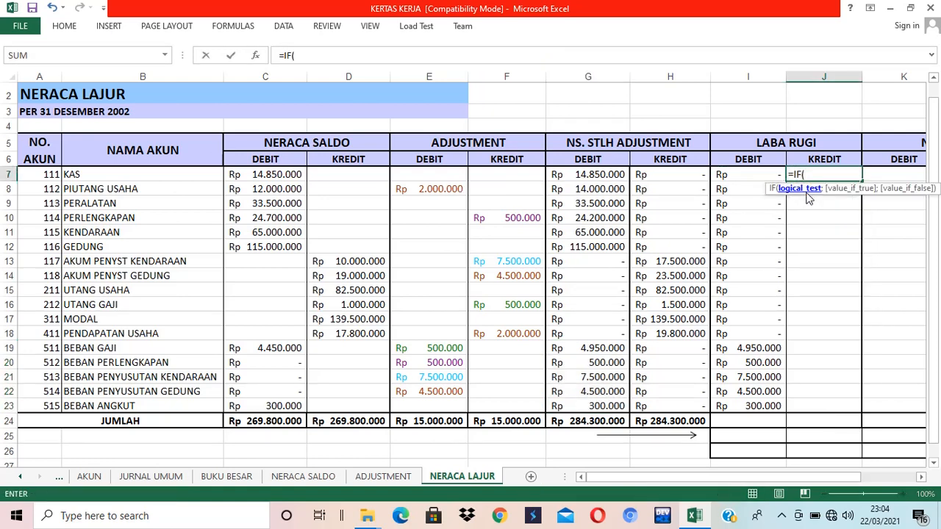
type("LEF")
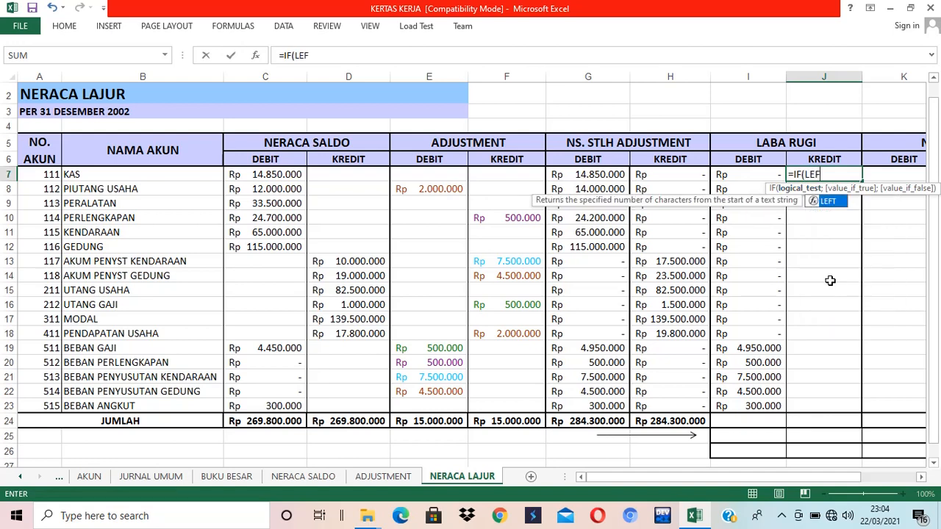
type("T(")
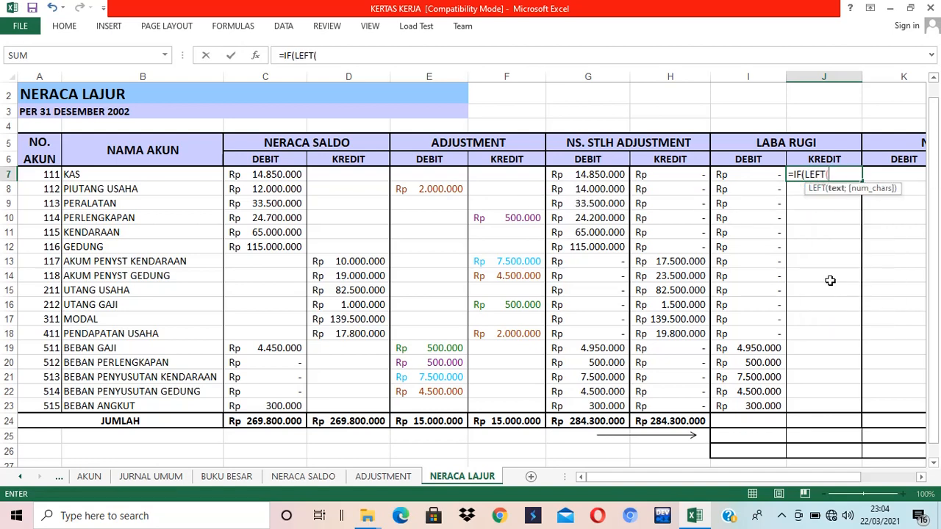
left_click(39, 177)
type(">")
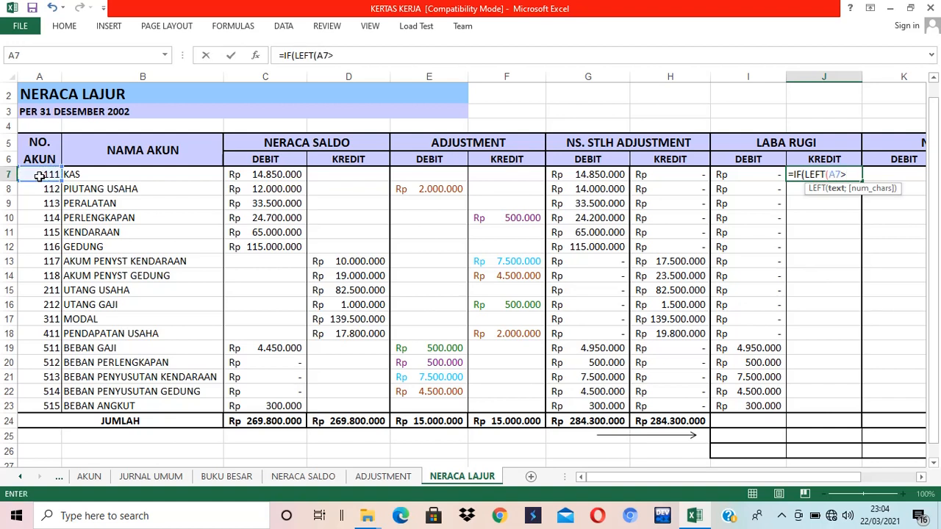
type("1")
key("BackSpace")
key("BackSpace")
type(";1")
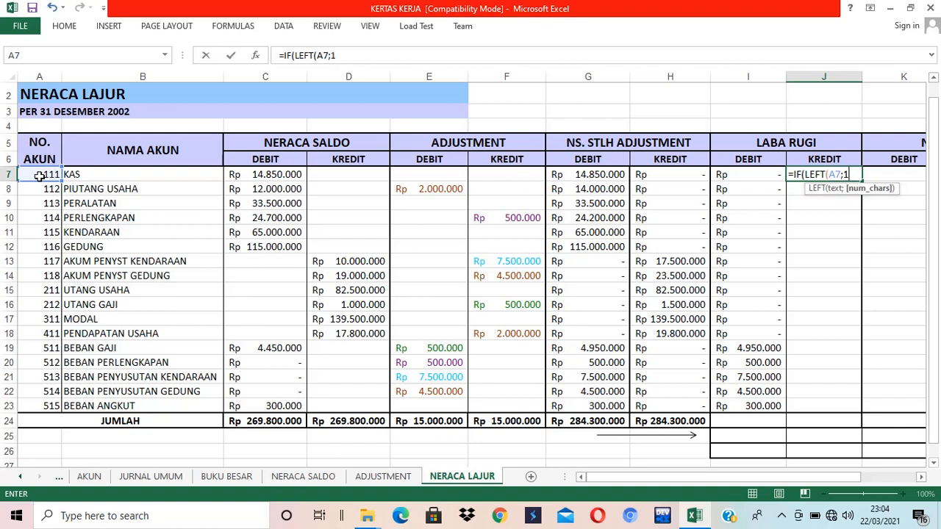
type(")>")
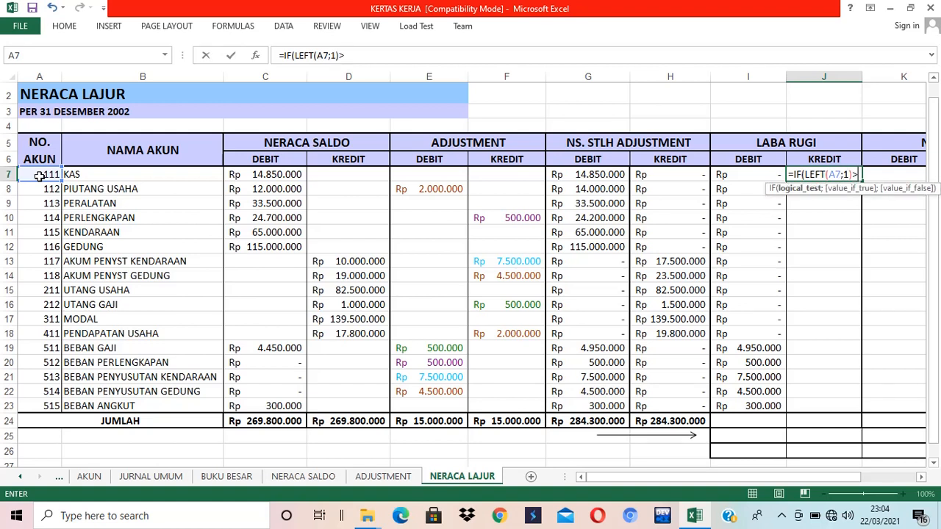
type("\"3\";0")
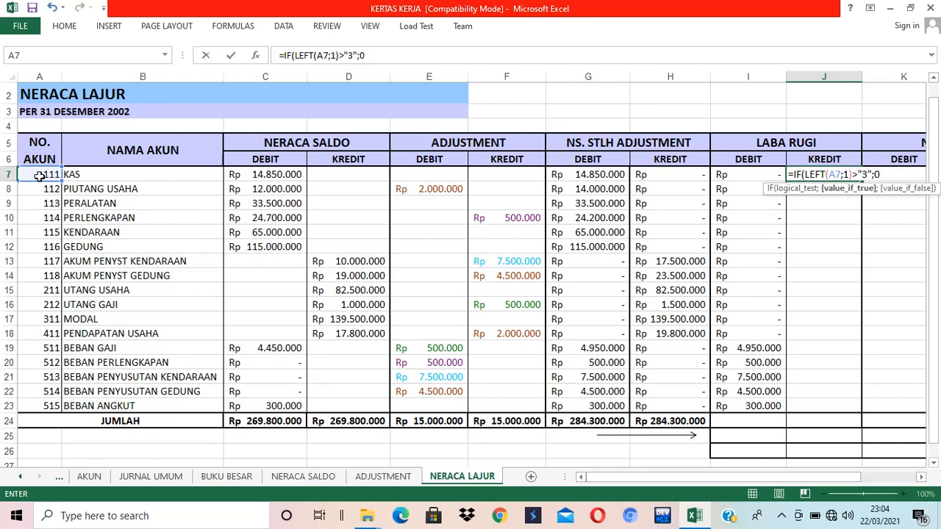
Complete the J7 formula with H7 as value-if-true and 0 as value-if-false.
key("BackSpace")
left_click(655, 176)
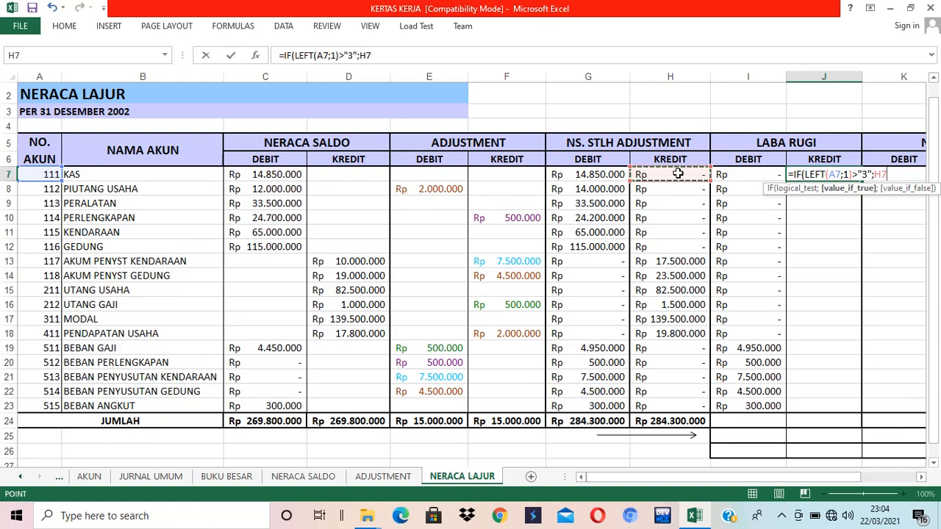
type(";")
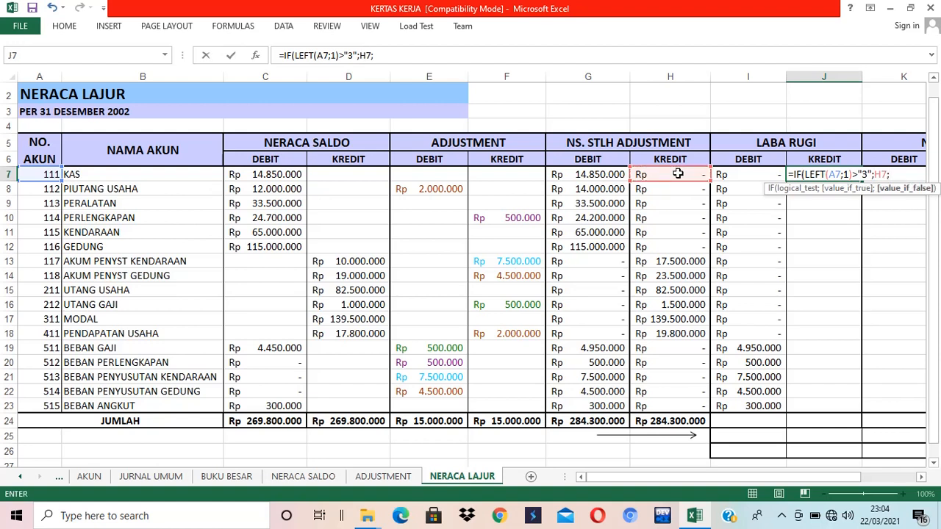
type("0)")
key("Return")
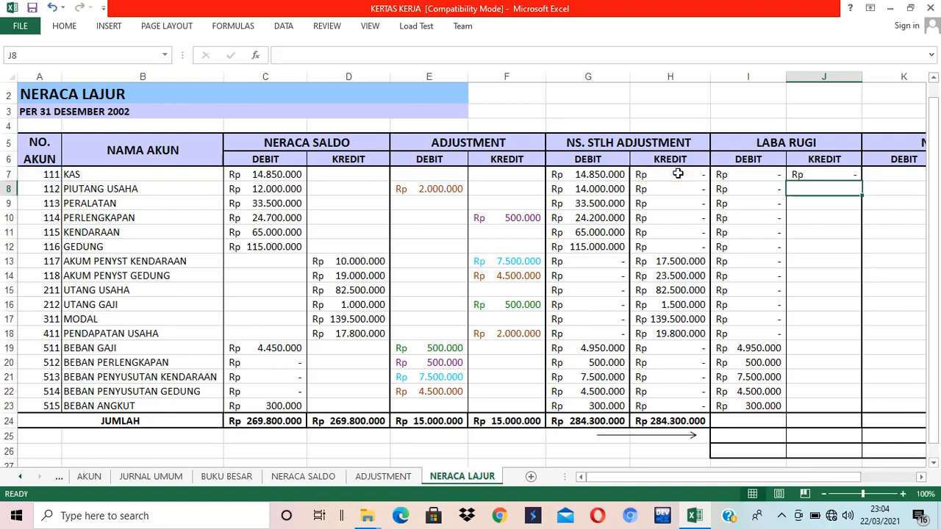
Paste only the LABA RUGI credit formula from J7 down through J23.
left_click(853, 179)
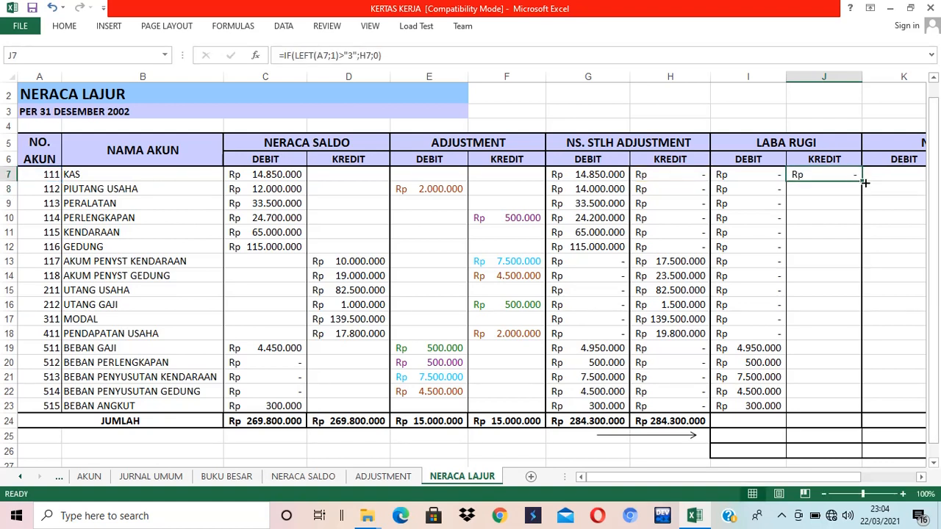
key("ctrl+c")
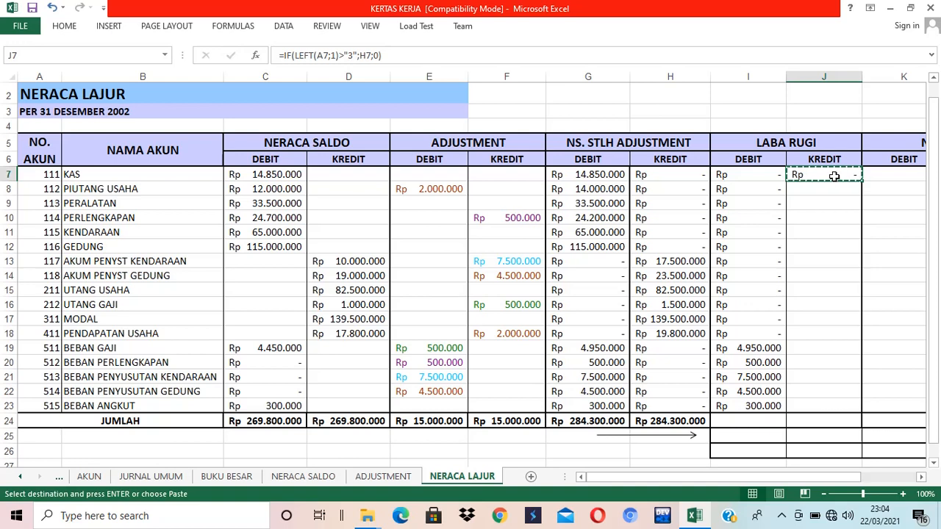
left_click_drag(835, 177, 840, 394)
right_click(838, 400)
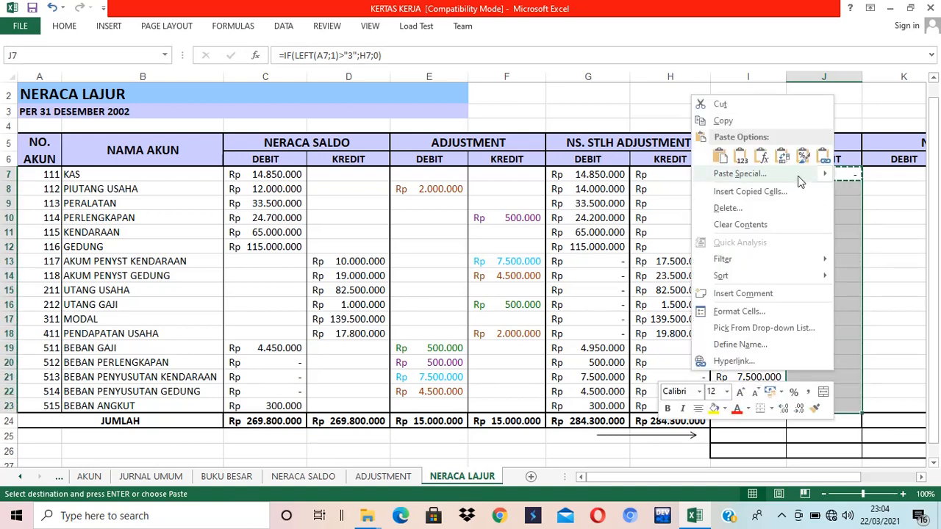
left_click(762, 156)
left_click(890, 307)
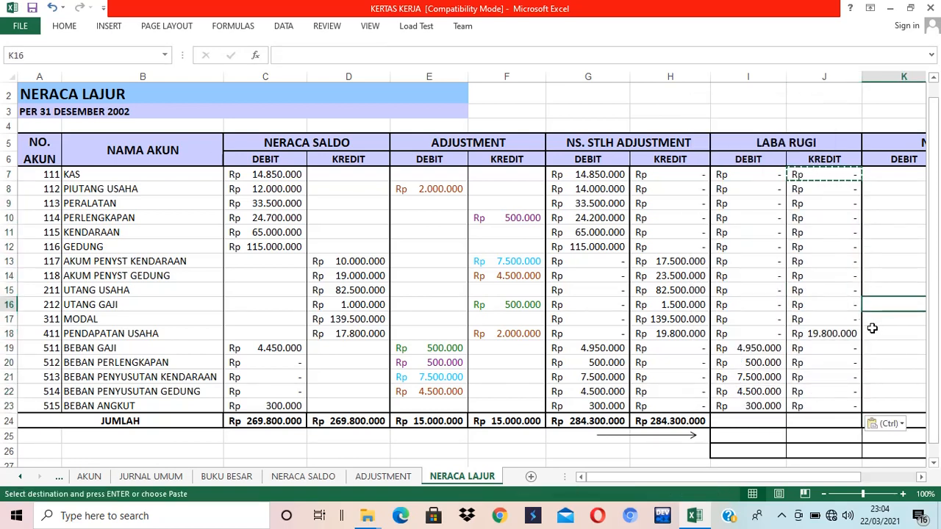
left_click(822, 333)
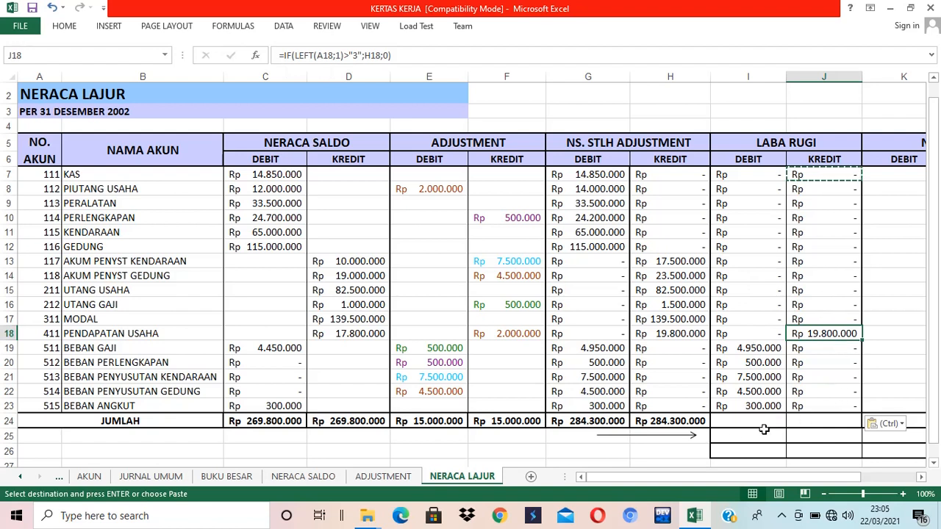
Extend the JUMLAH sum formula from H24 across the LABA RUGI debit and credit columns, I24 and J24.
left_click(679, 420)
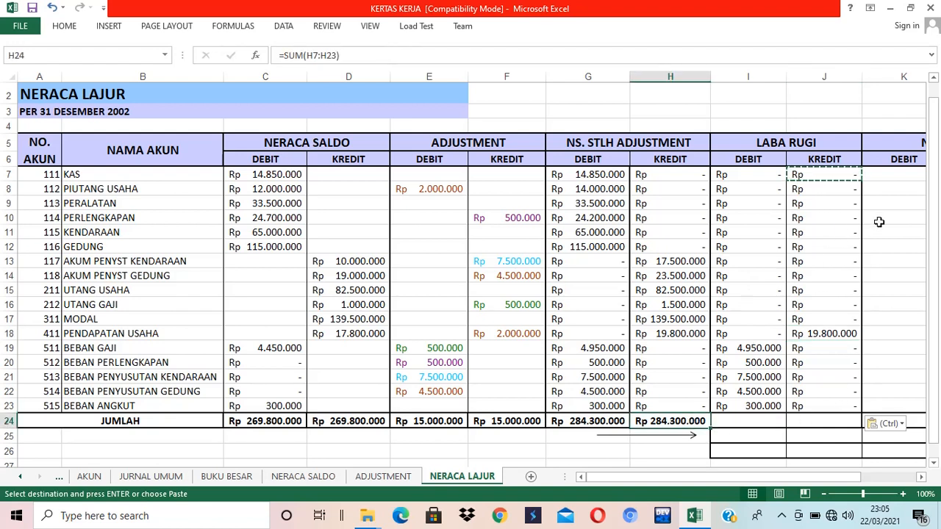
left_click_drag(708, 429, 859, 428)
left_click(743, 423)
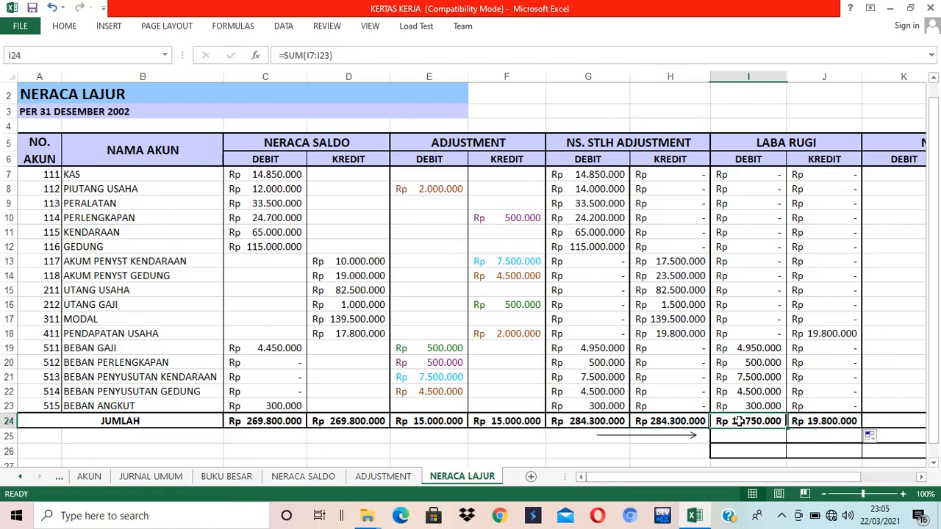
left_click(820, 420)
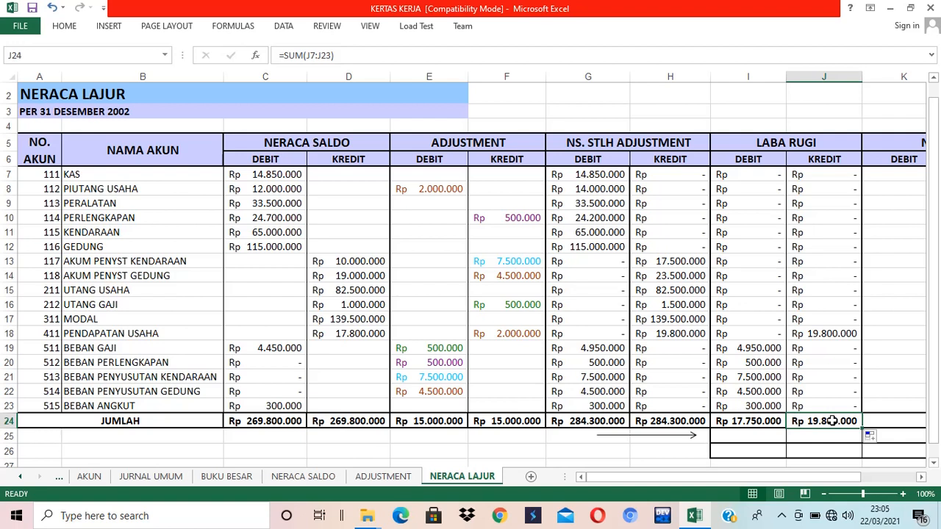
left_click(758, 421)
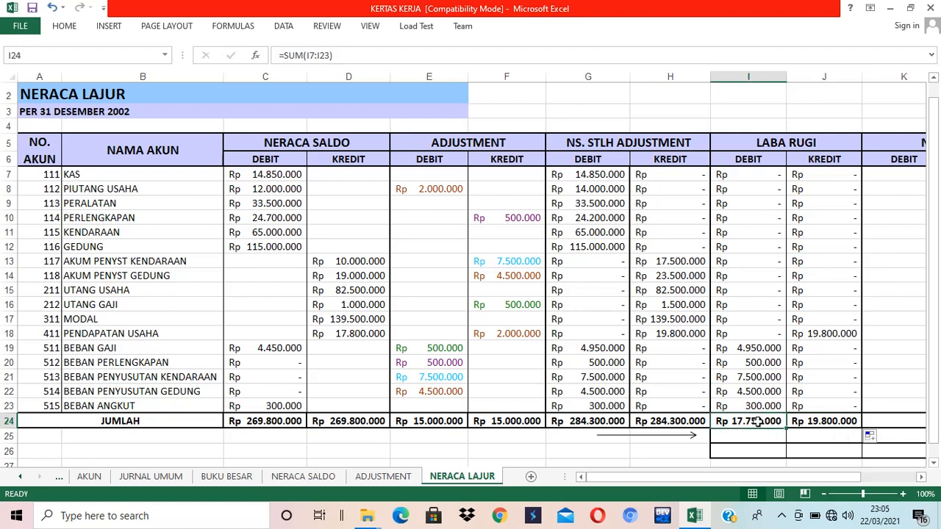
Enter the label LABA in F25 below the JUMLAH row and make it bold.
left_click(521, 437)
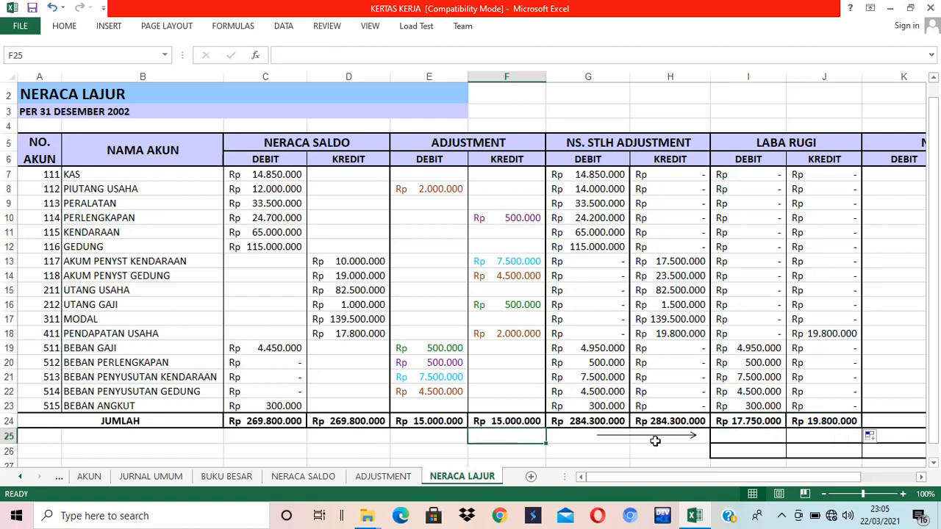
type("LABA")
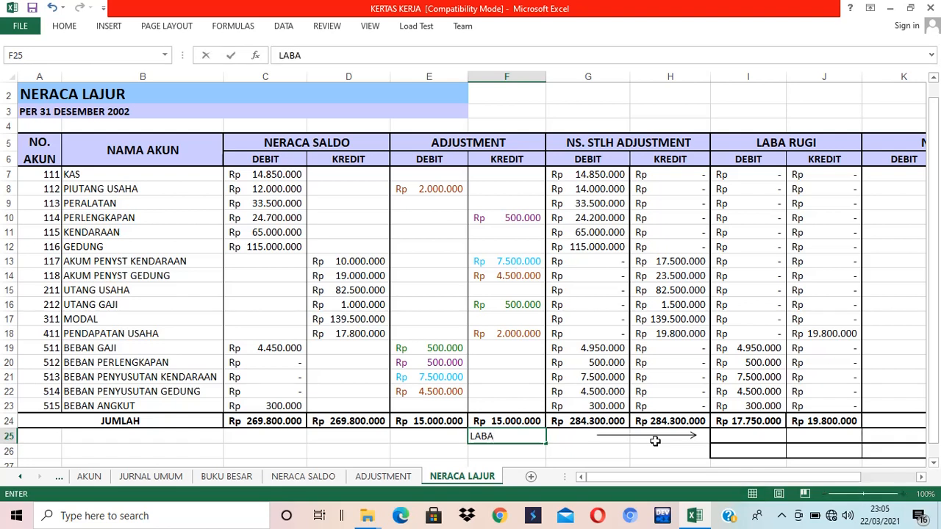
key("Return")
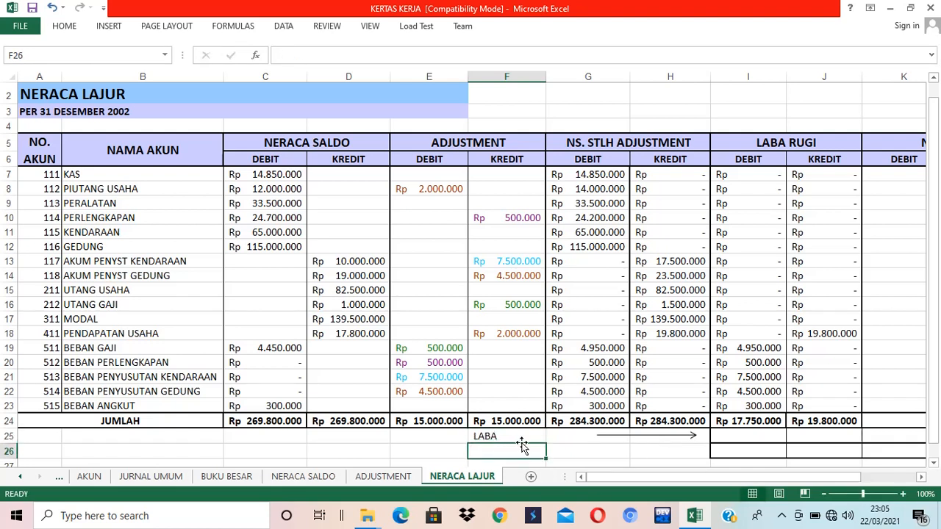
left_click(555, 439)
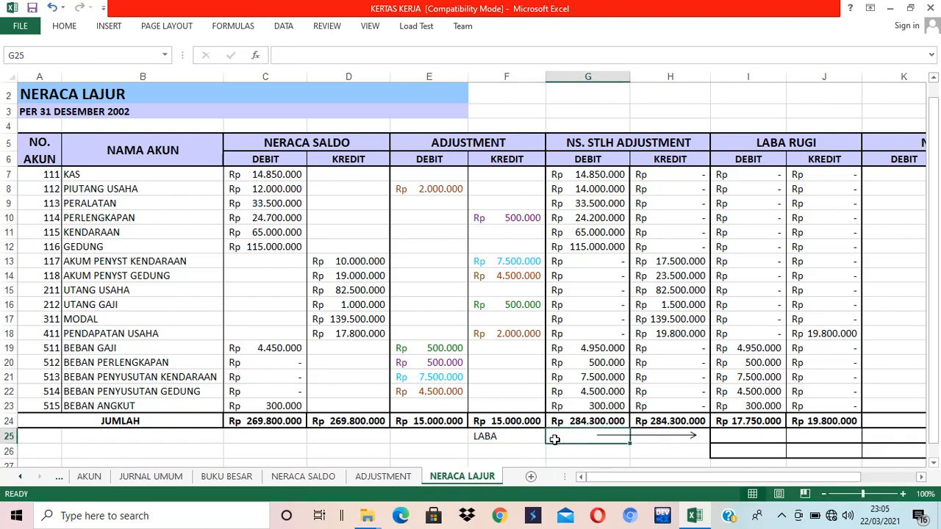
left_click(824, 420)
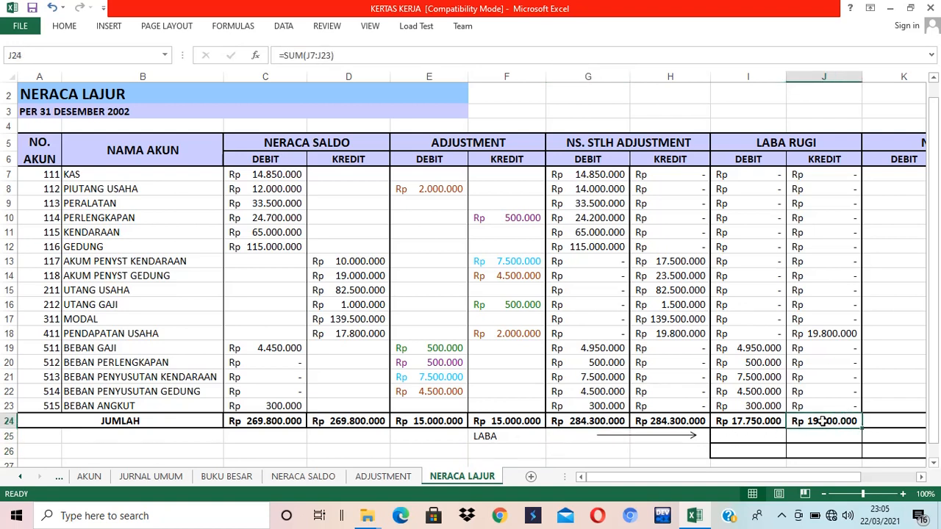
left_click(495, 438)
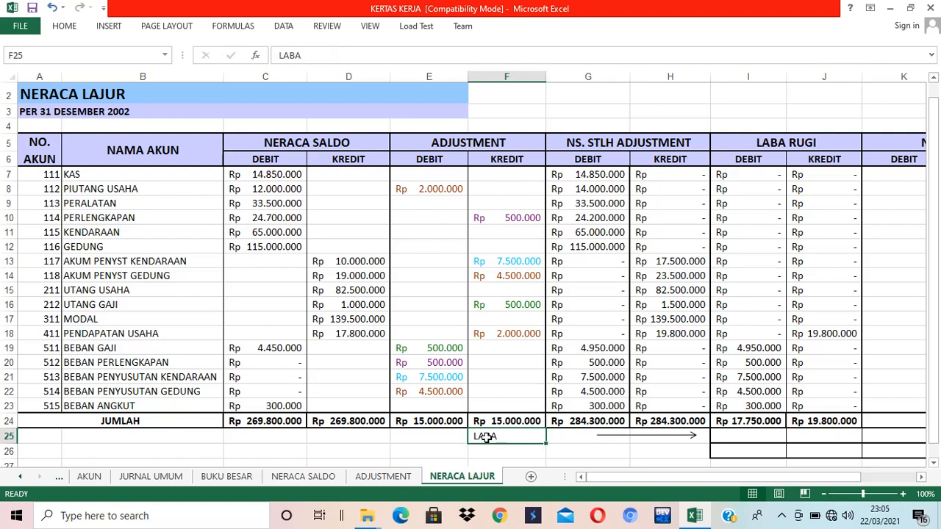
key("ctrl+b")
Compare the LABA RUGI debit and credit totals in the JUMLAH row.
left_click(743, 424)
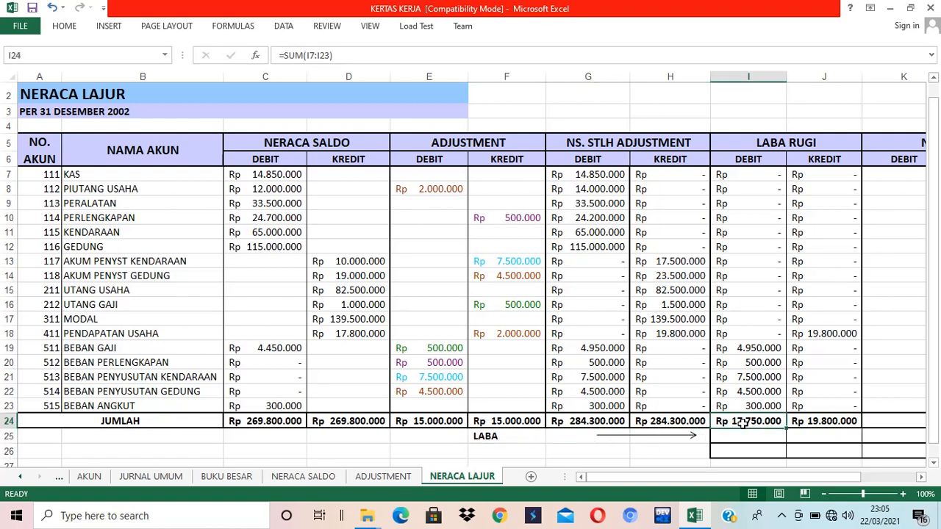
left_click(805, 422)
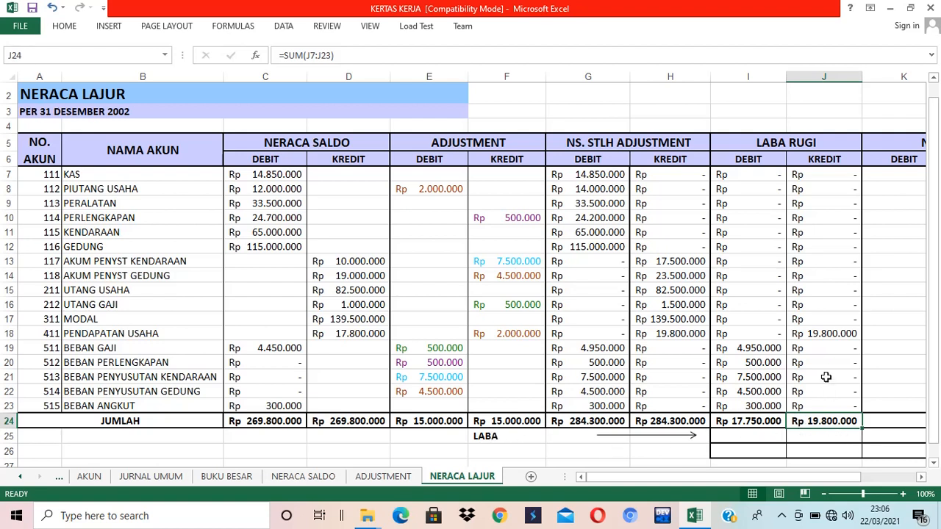
Calculate the LABA in I25 by subtracting the LABA RUGI debit total from the credit total with =J24-I24.
left_click(822, 332)
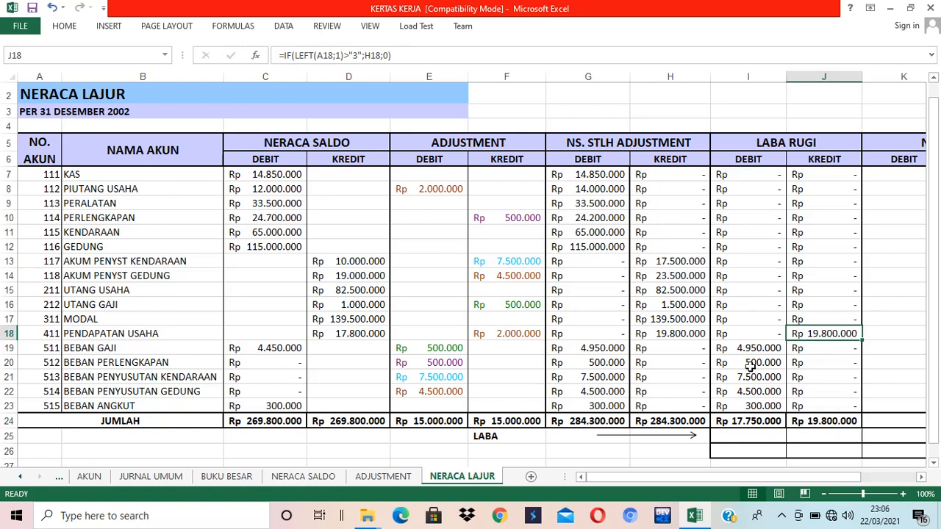
left_click_drag(750, 347, 752, 407)
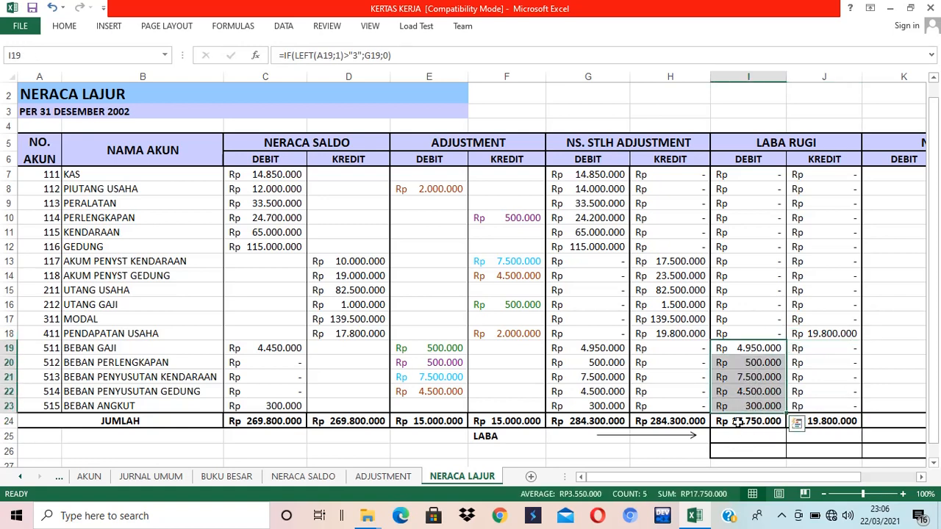
left_click(738, 424)
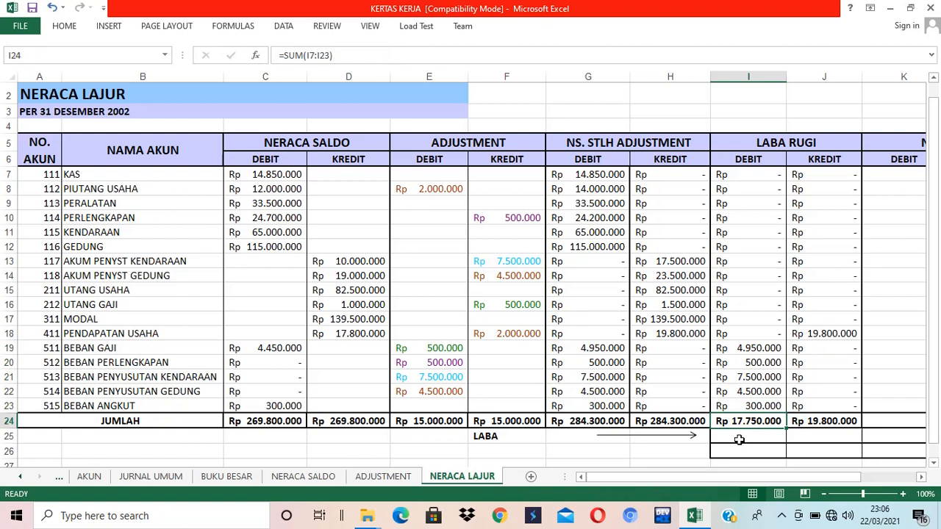
left_click(739, 440)
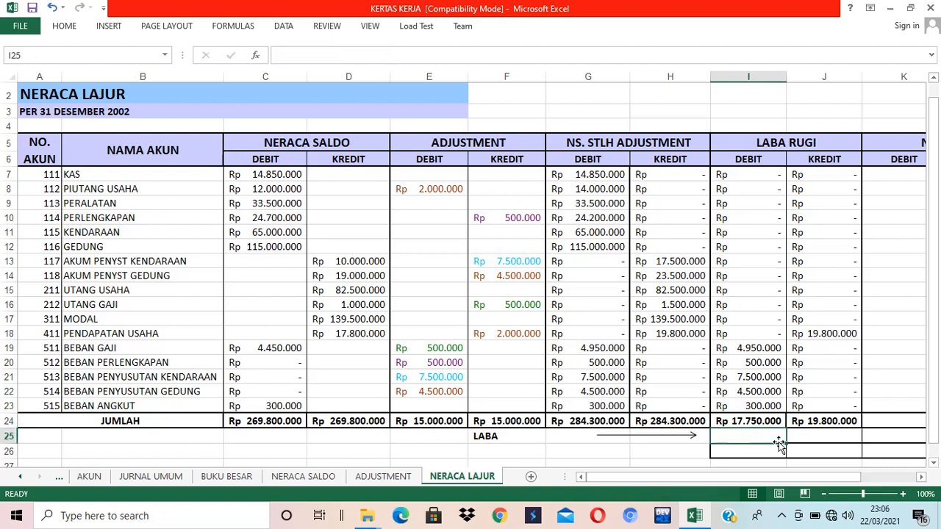
type("=")
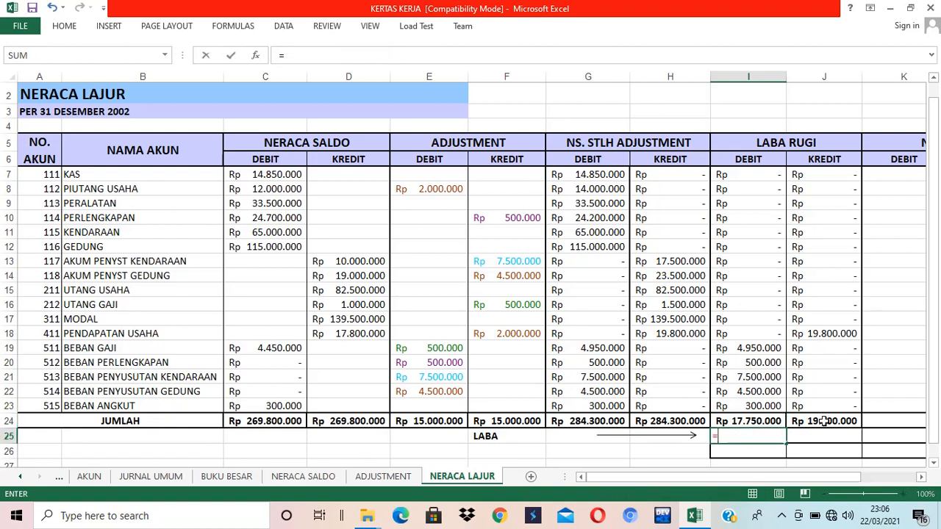
left_click(824, 421)
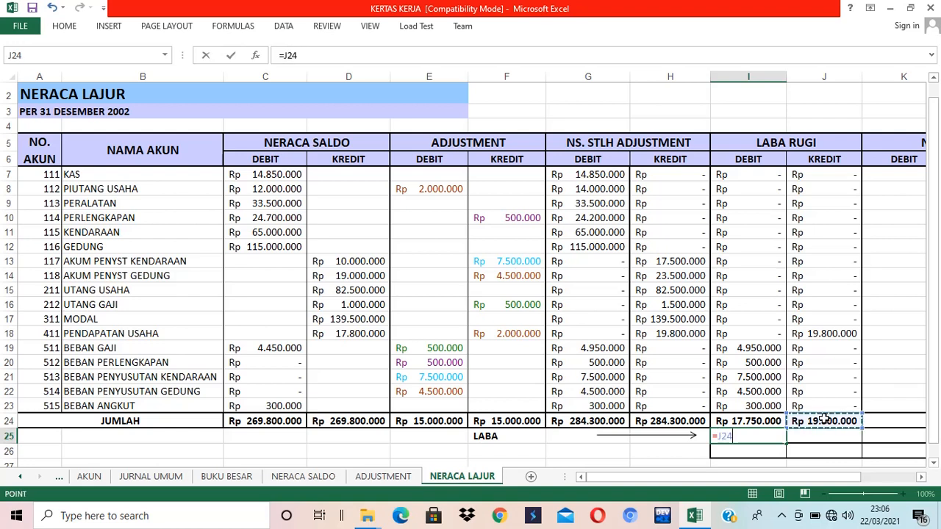
type("-")
left_click(746, 421)
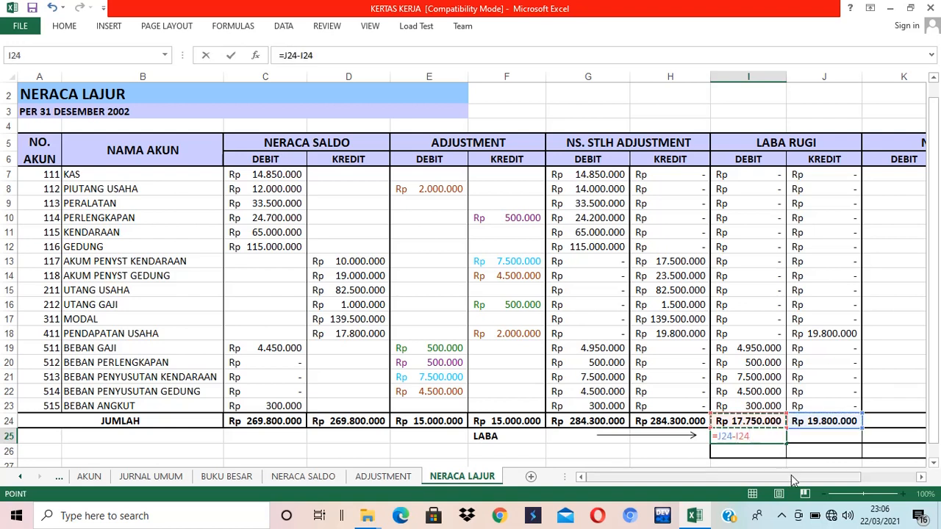
key("Return")
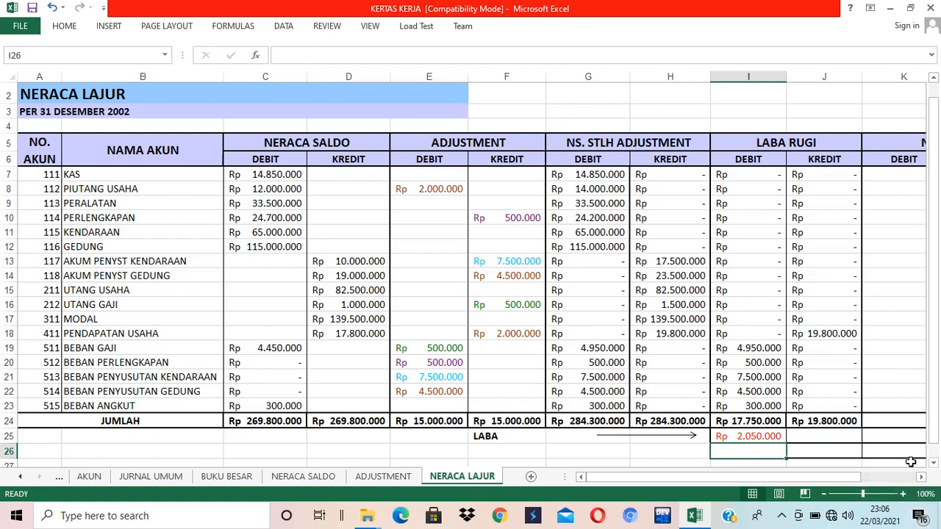
Begin the NERACA debit formula for KAS in K7 as an IF with the condition LEFT(A7;1)<"4".
left_click_drag(792, 481, 884, 487)
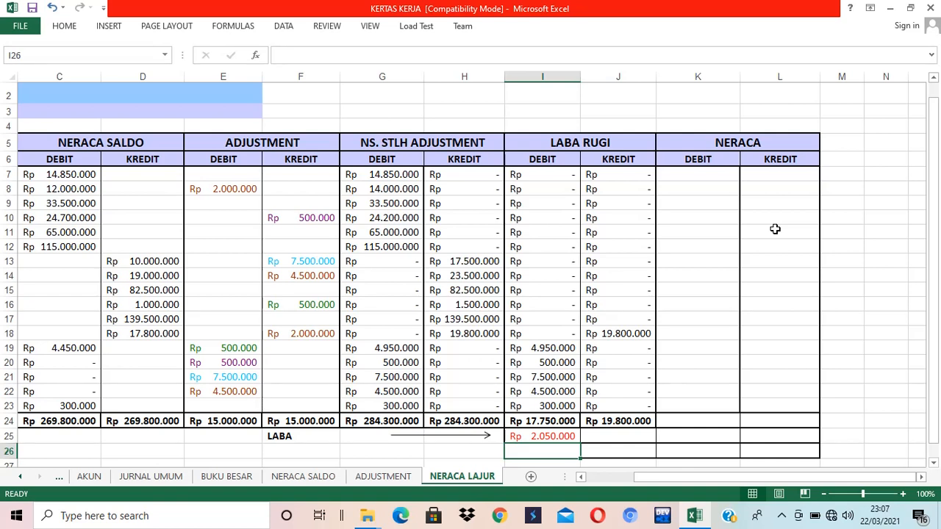
left_click_drag(667, 481, 588, 480)
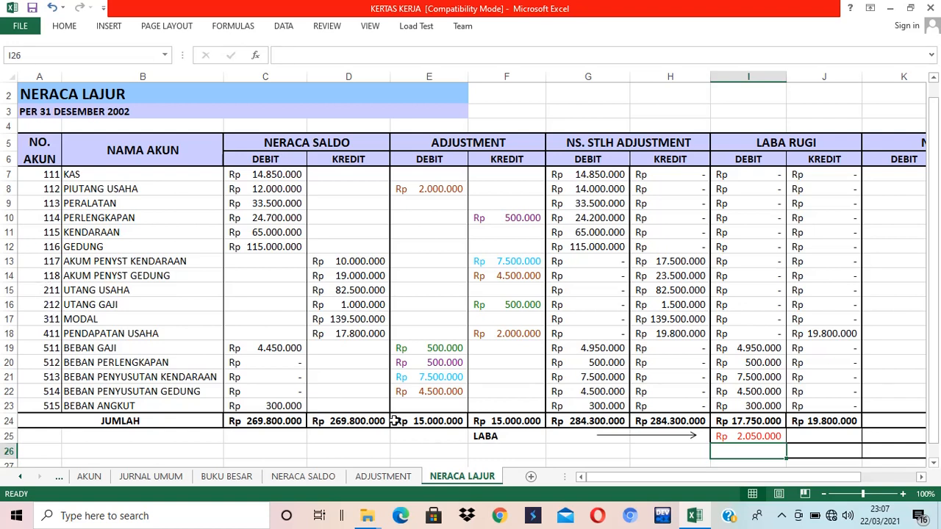
left_click_drag(601, 481, 681, 482)
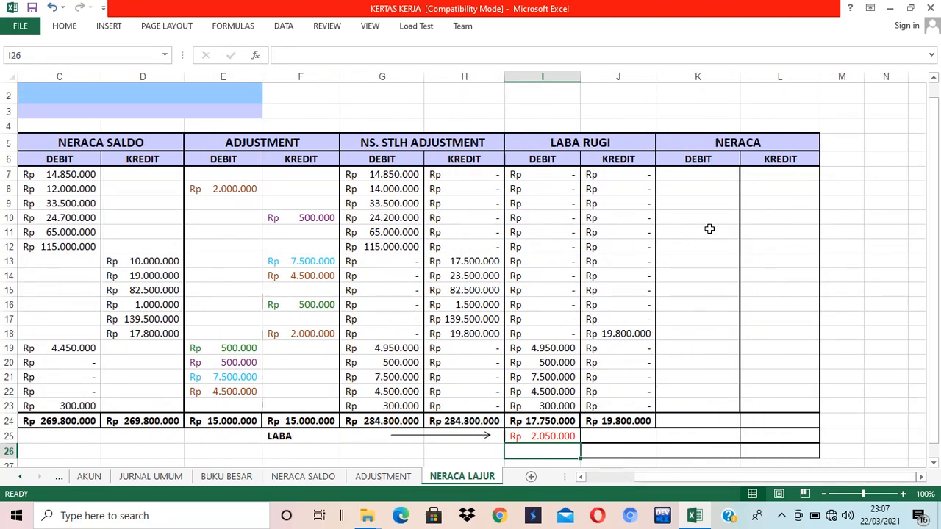
left_click(700, 176)
type("=IF(")
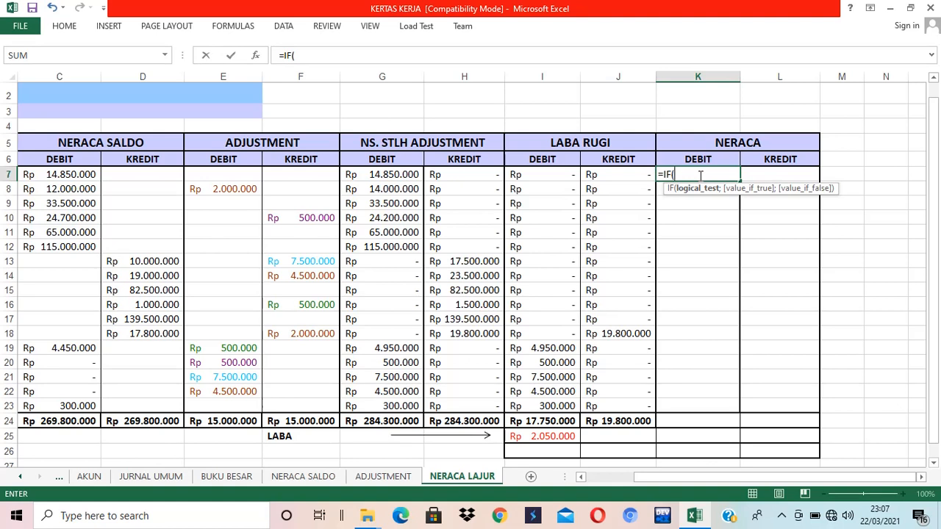
type("LEFT")
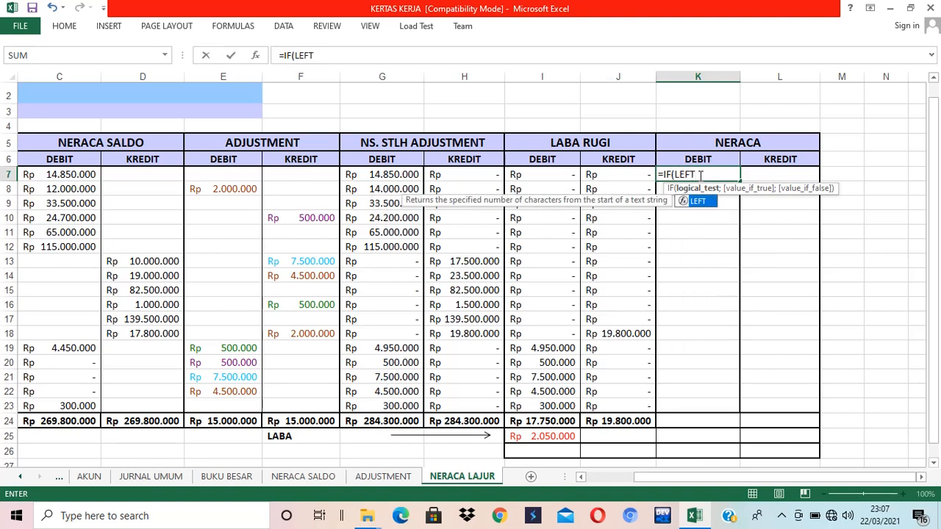
type("(")
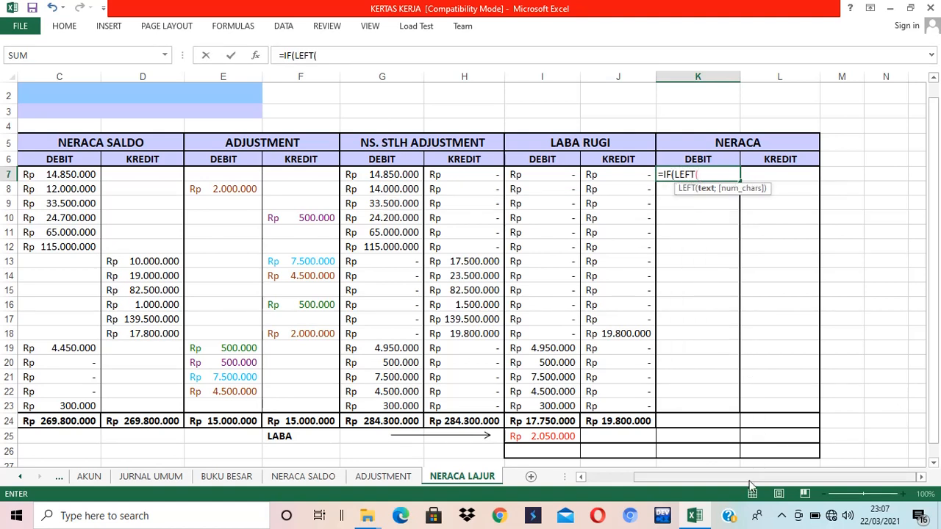
left_click_drag(750, 482, 704, 480)
left_click(38, 174)
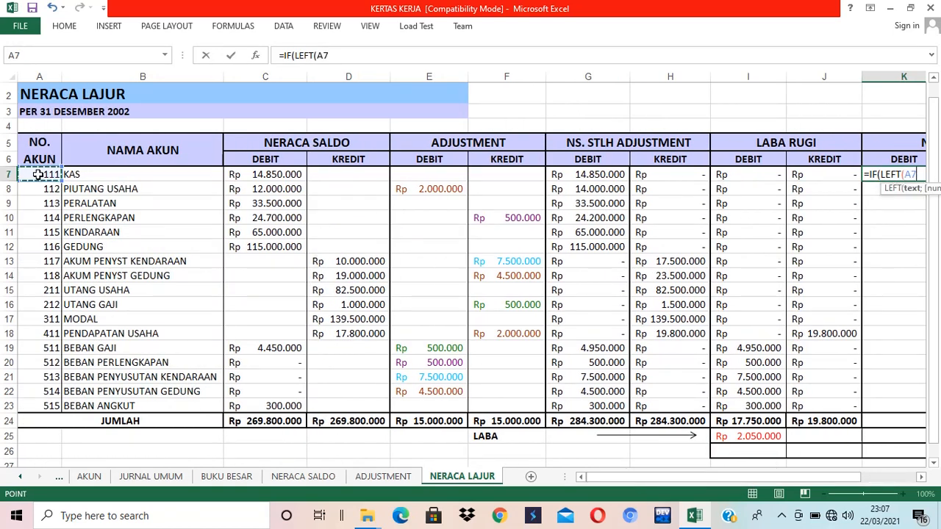
type("<")
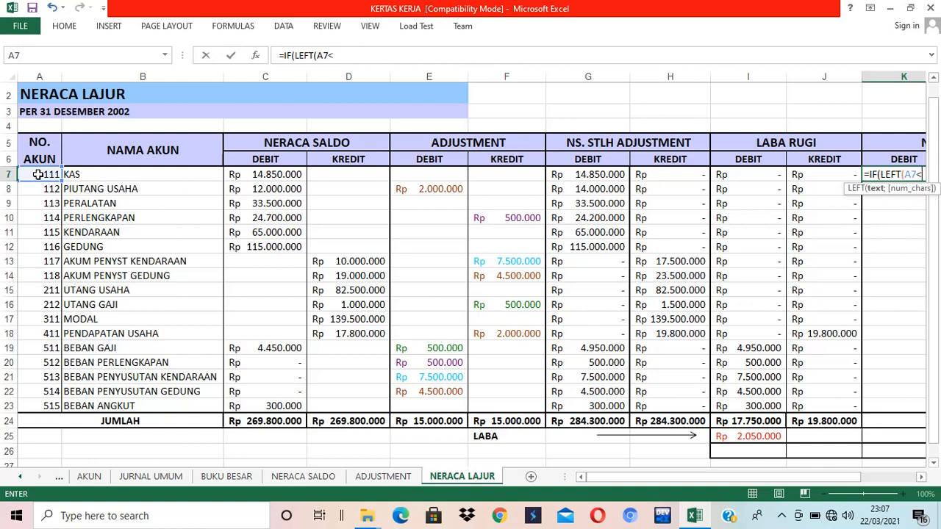
type("\"4")
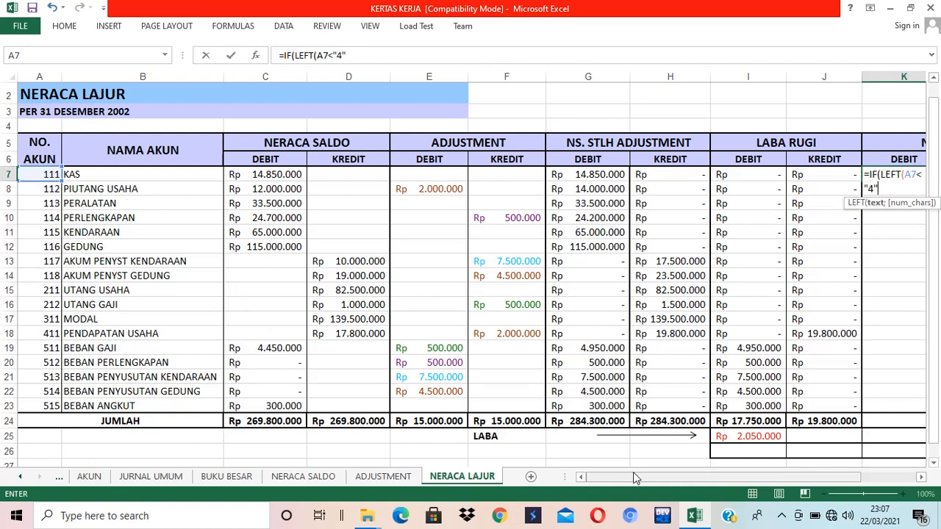
left_click_drag(637, 477, 780, 476)
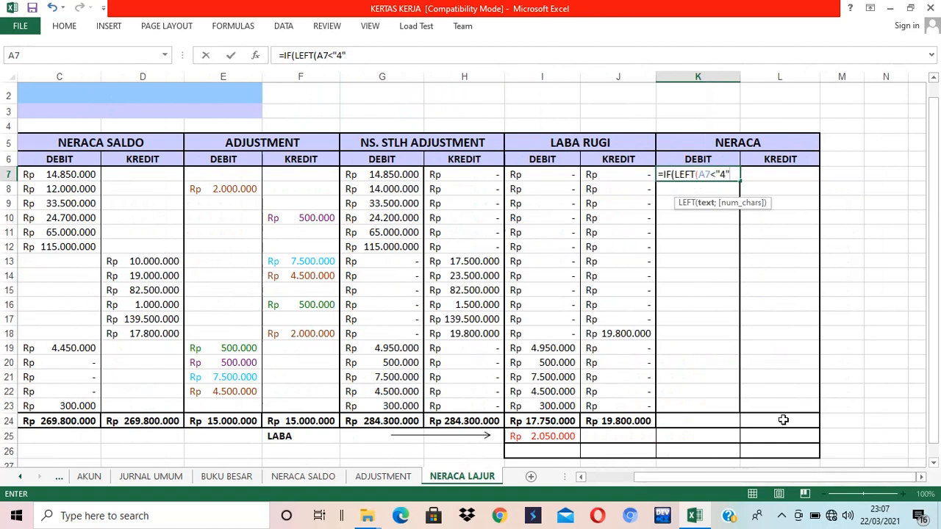
left_click(713, 174)
type(";1")
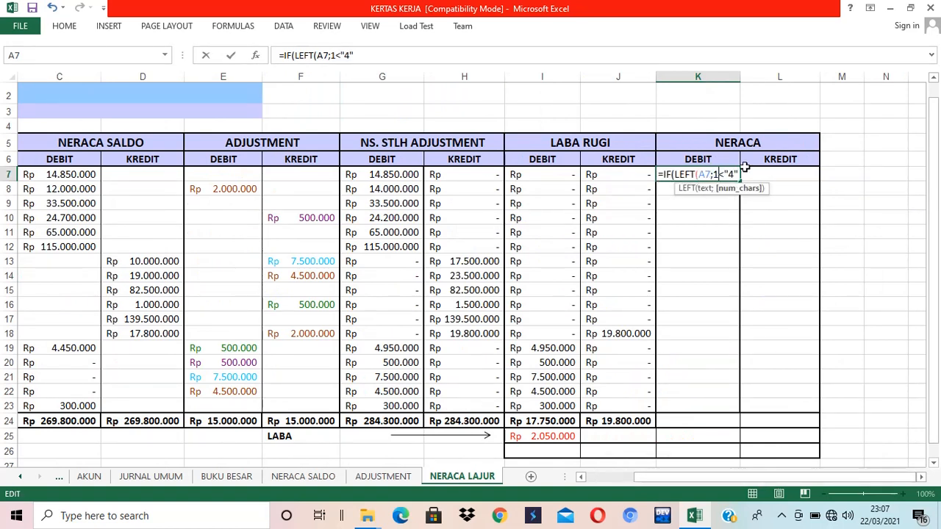
type(")<\"4\"")
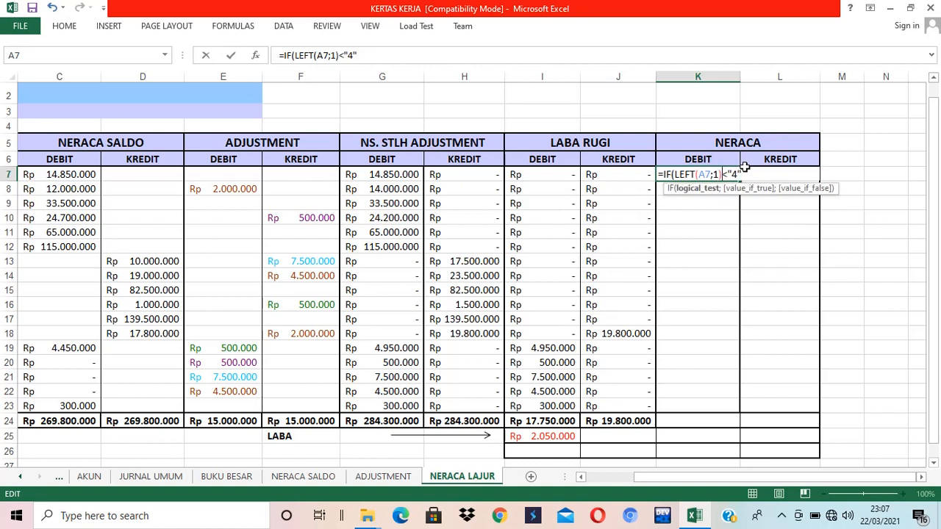
Complete the K7 formula so it returns G7 when the condition is true and 0 otherwise.
type(";")
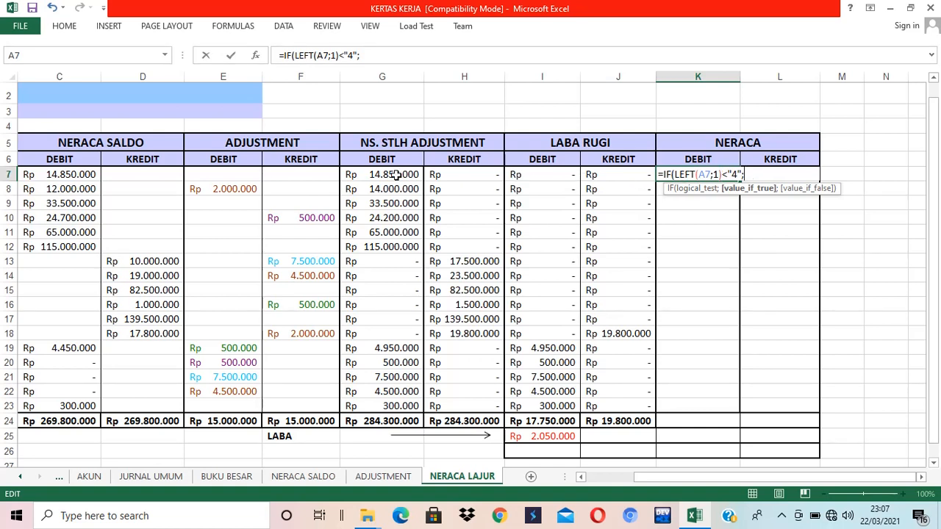
left_click(396, 174)
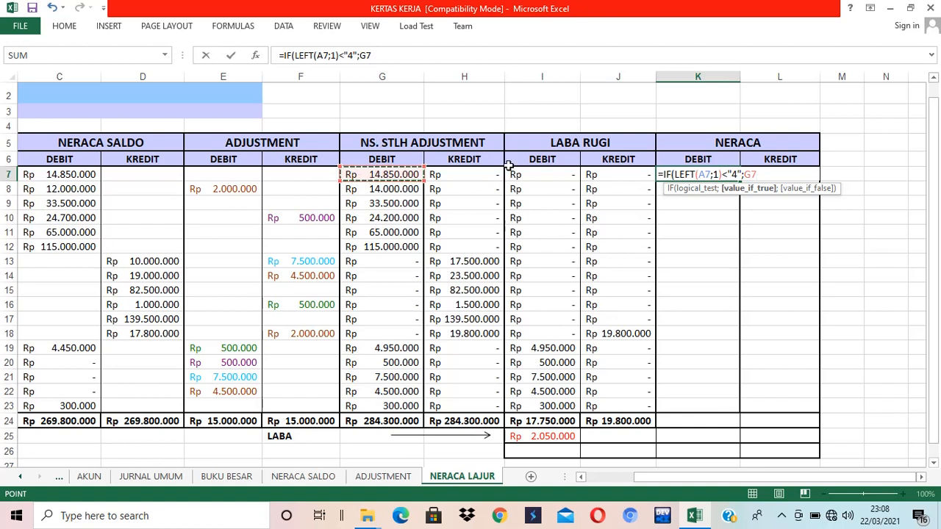
type(";")
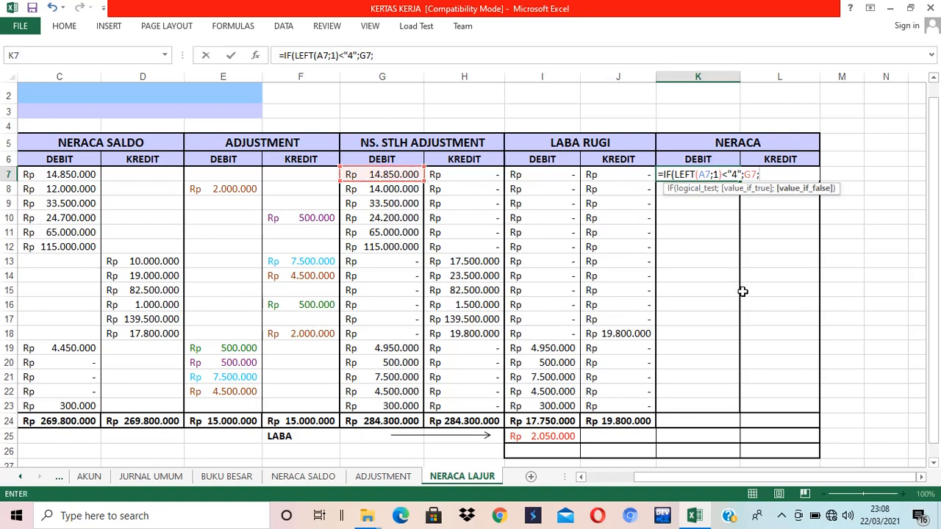
type("0)")
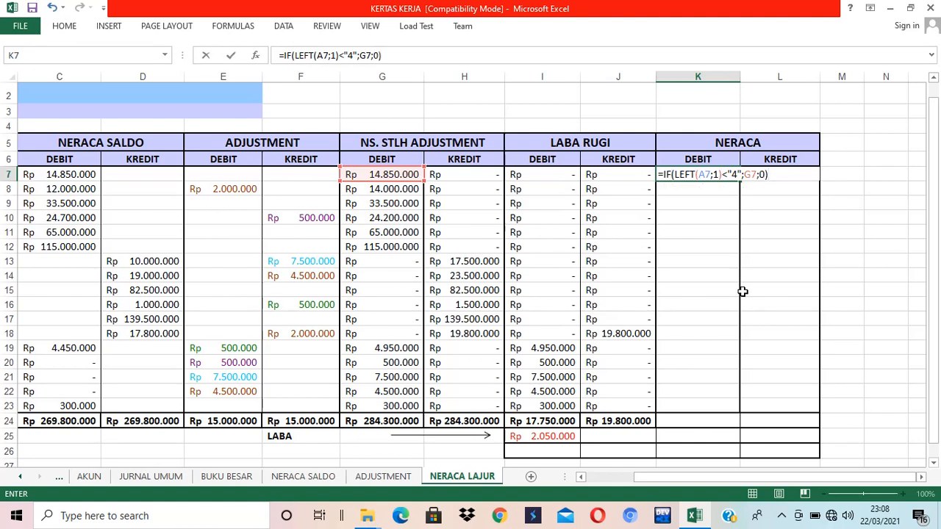
key("Return")
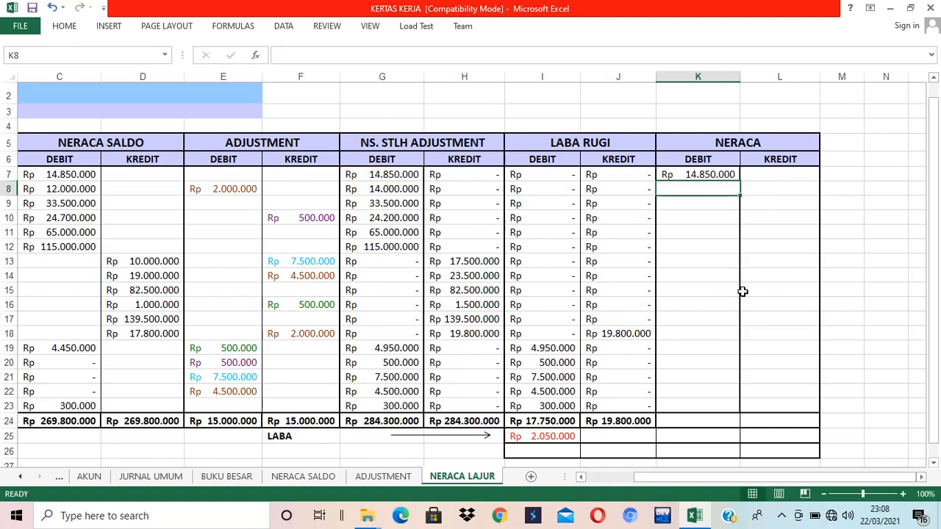
Copy the NERACA debit formula from K7 and paste only the formula into K8 through K23.
left_click(714, 176)
key("ctrl+c")
left_click_drag(699, 192, 708, 408)
right_click(709, 409)
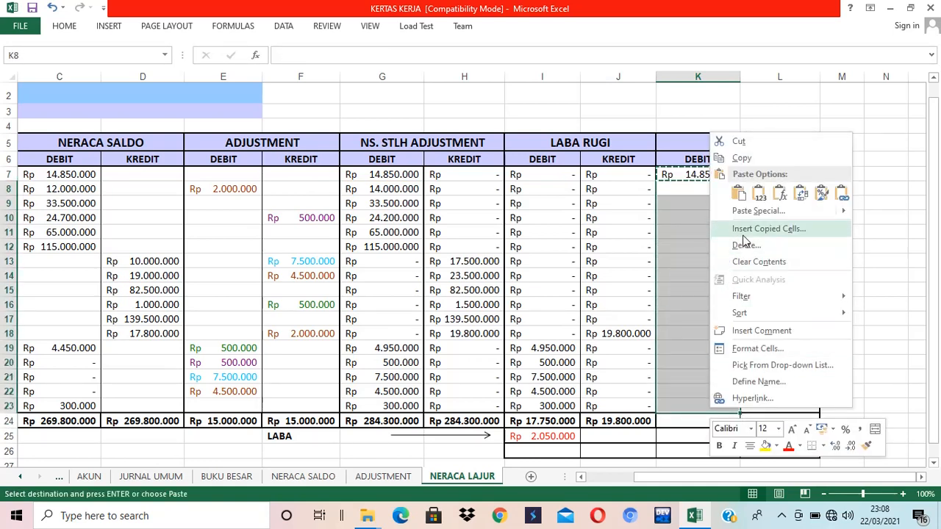
left_click(778, 191)
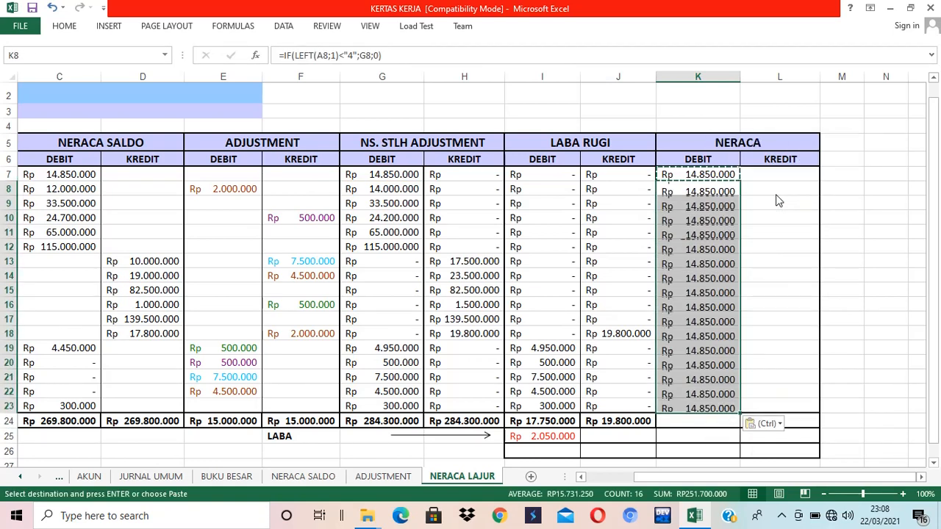
left_click(709, 303)
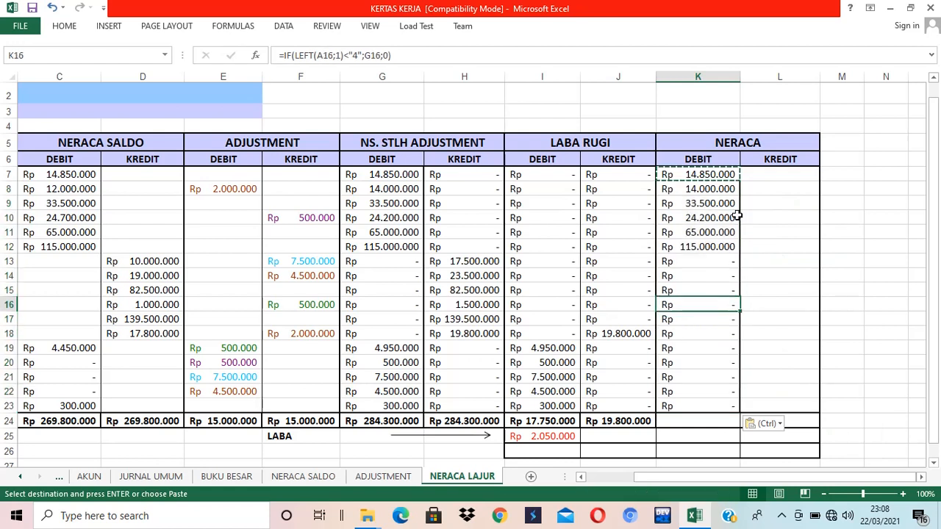
Begin the NERACA credit formula for KAS in L7 as an IF with the condition LEFT(A7;1)<"4".
left_click(763, 174)
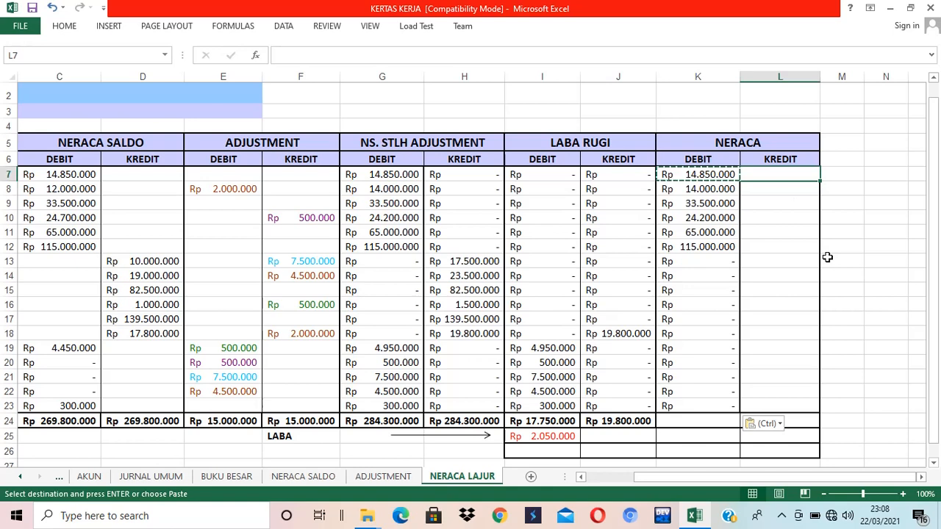
type("=IF(")
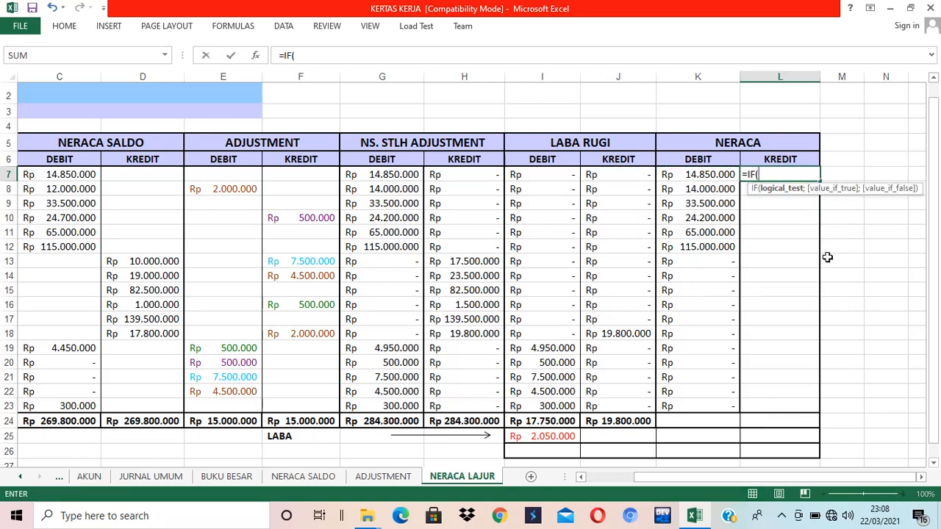
type("LE")
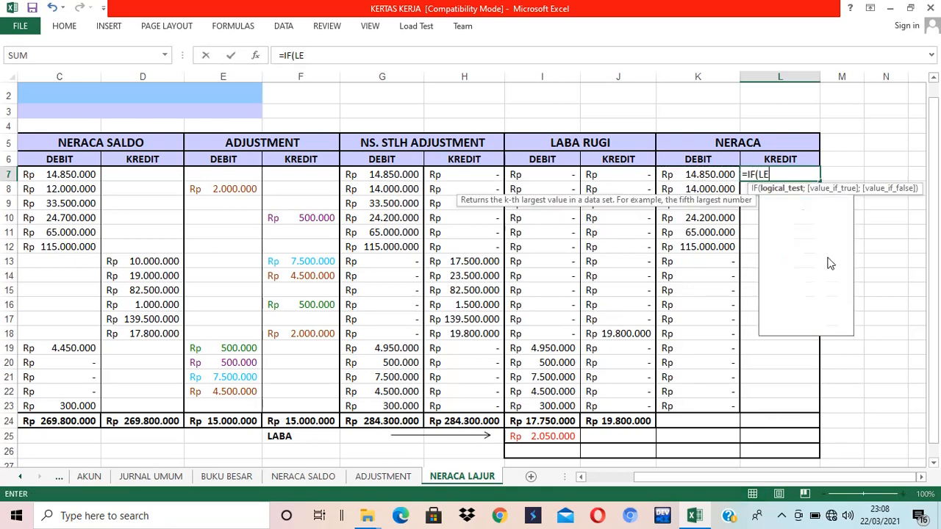
type("FT(")
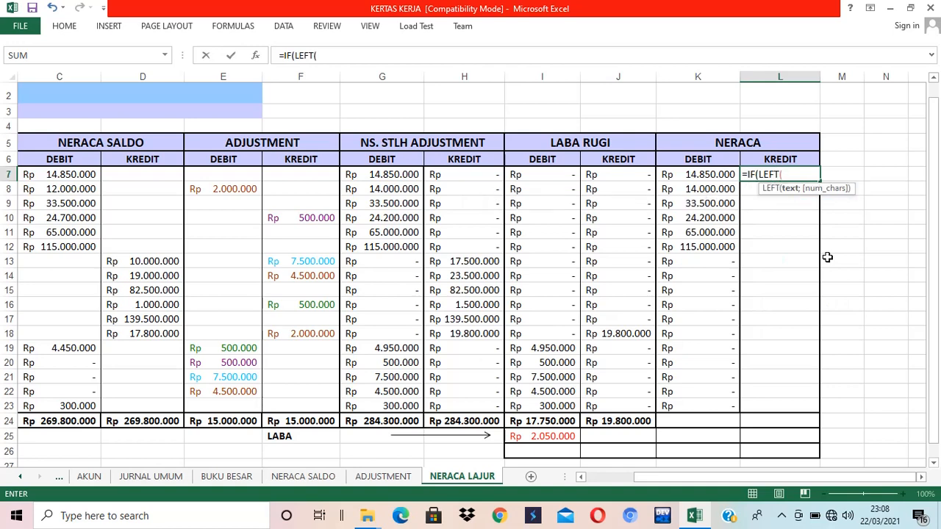
left_click_drag(798, 478, 728, 478)
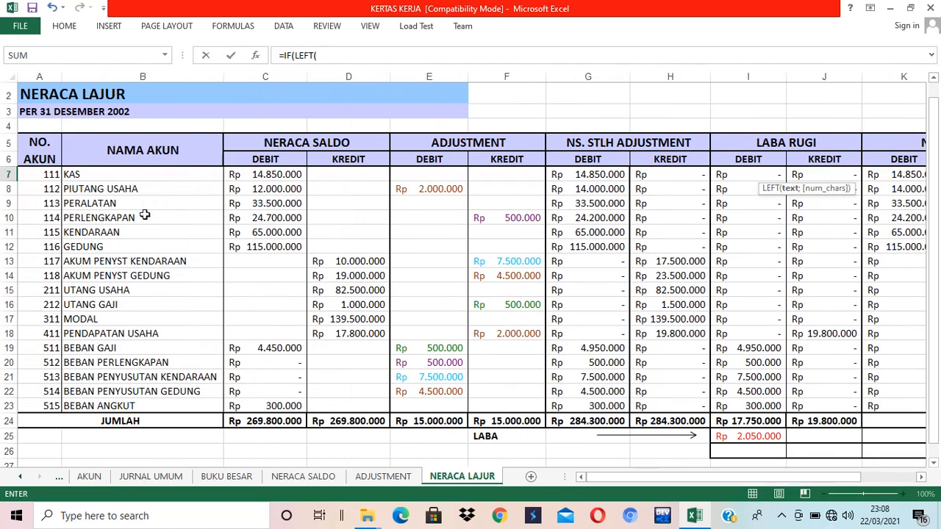
left_click(44, 174)
type(";")
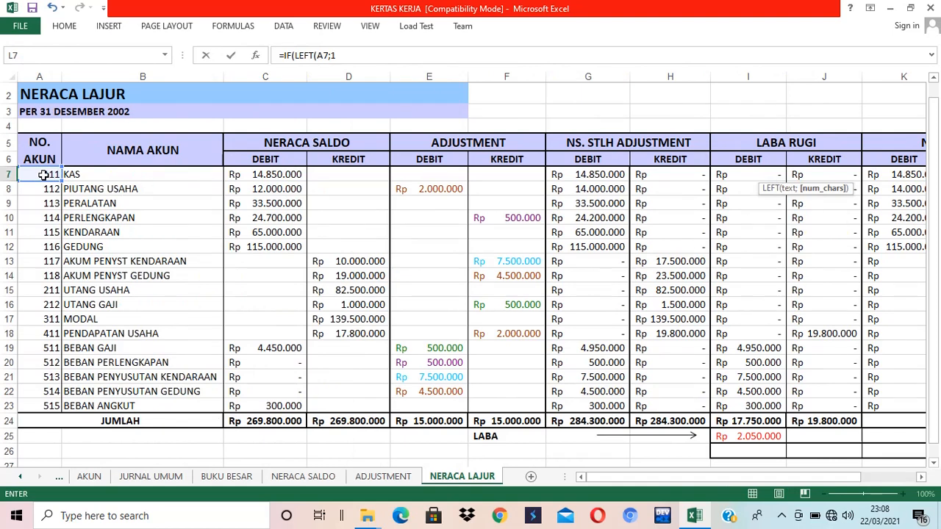
type("1)")
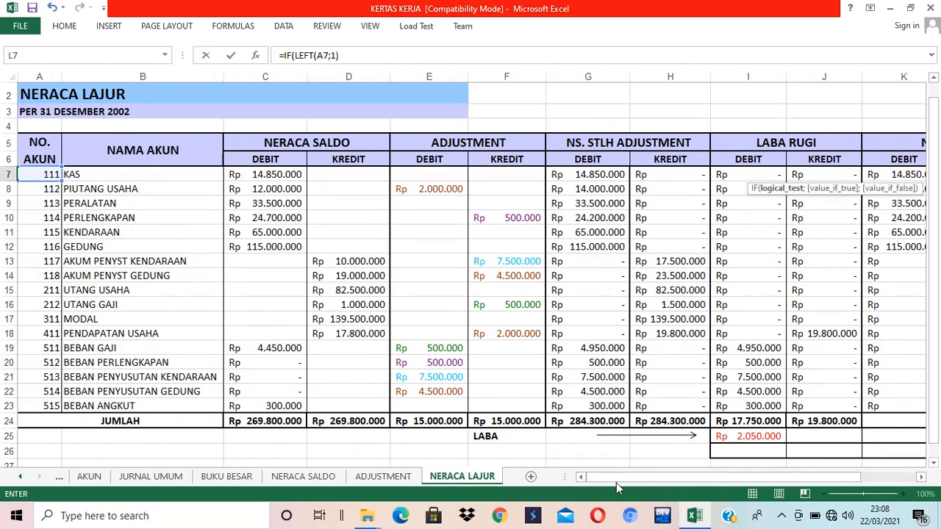
left_click_drag(616, 475, 743, 479)
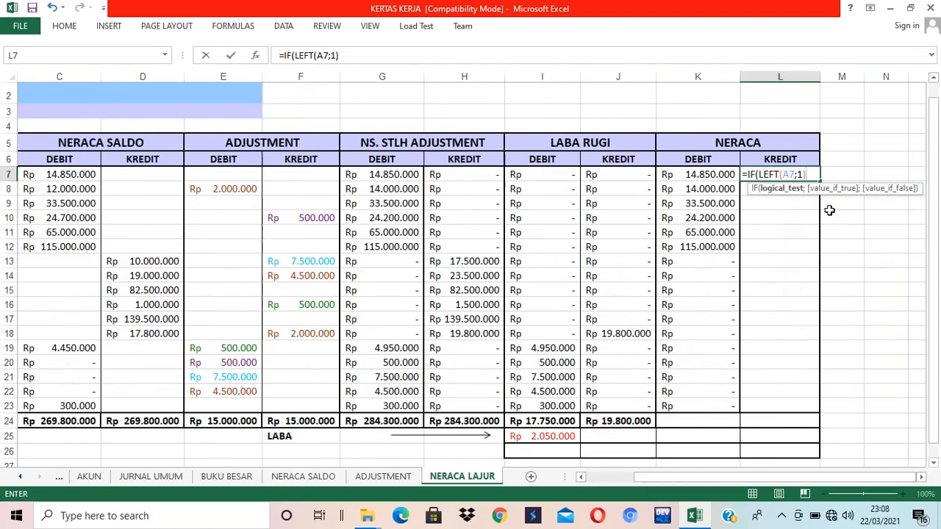
type("<\"4\"")
Complete the L7 formula so it returns H7 when the condition is true and 0 otherwise.
type(";")
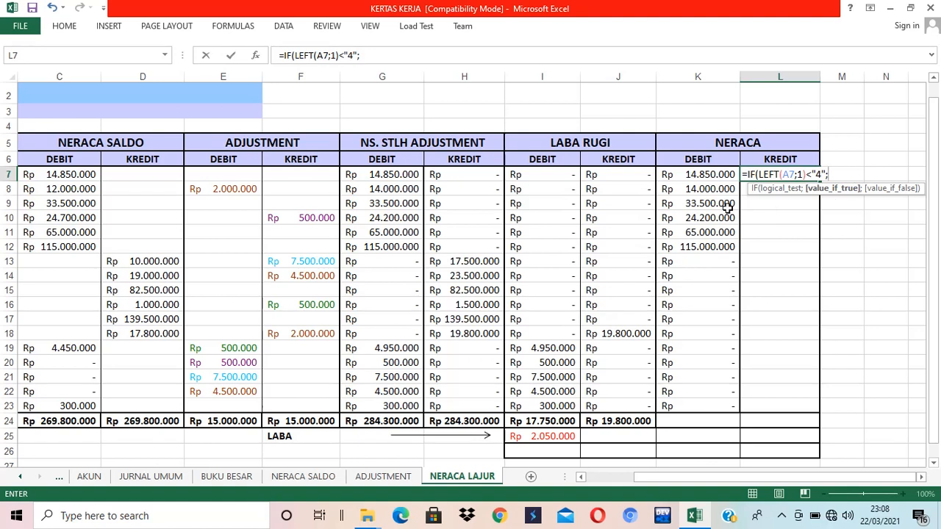
left_click(468, 175)
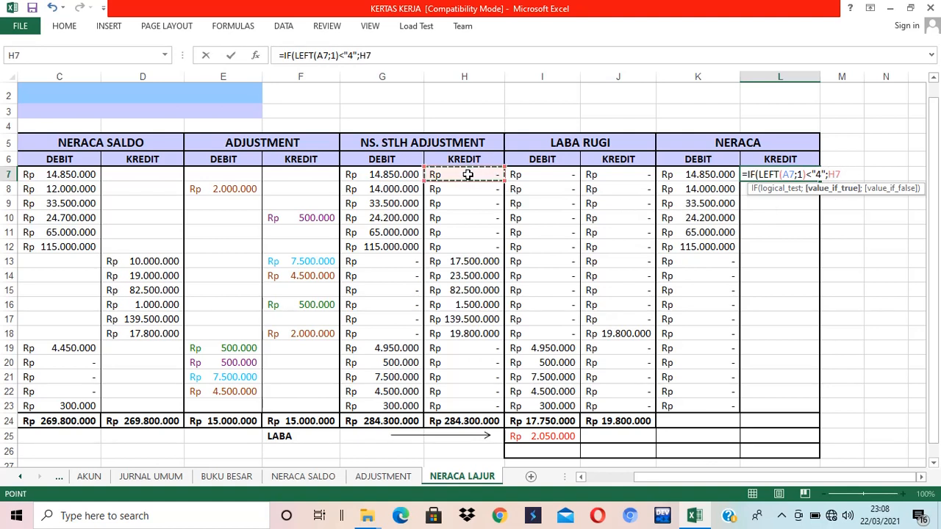
type(";0)")
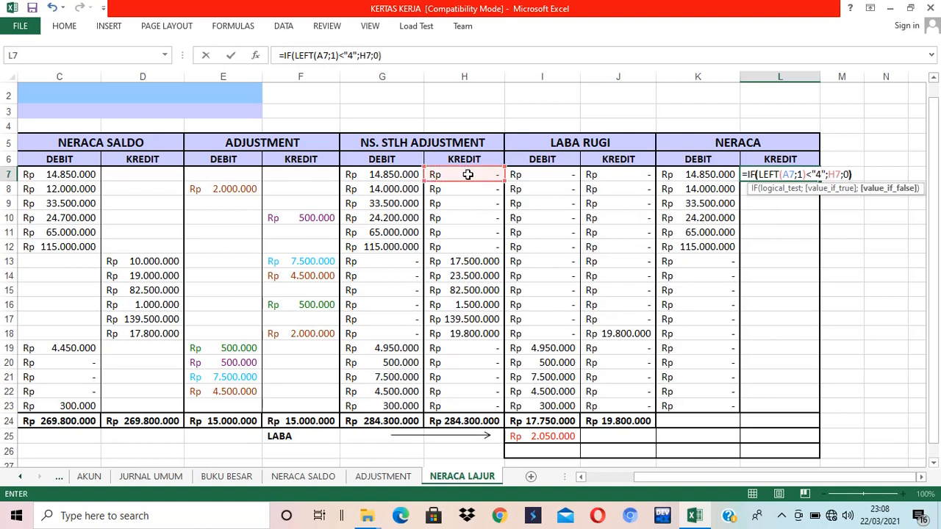
key("Return")
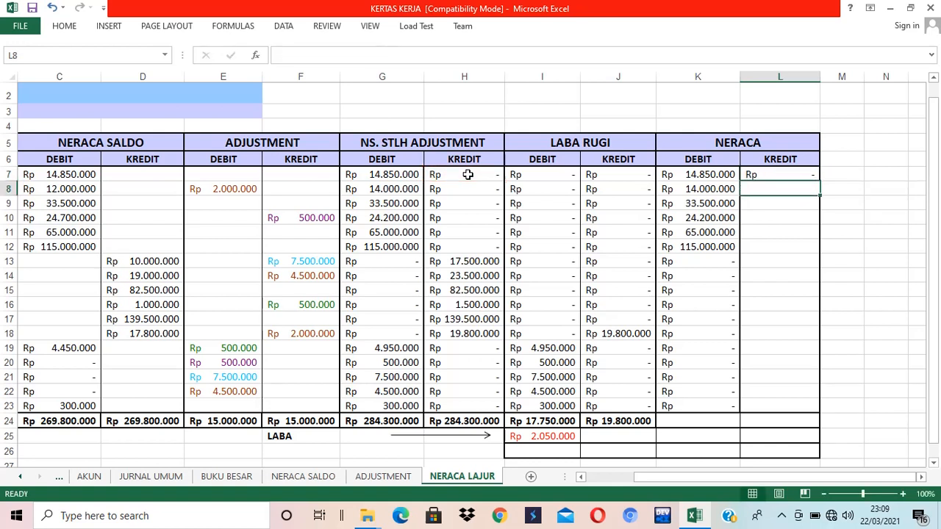
Copy the NERACA credit formula from L7 and paste only the formula into L8 through L23.
left_click(799, 176)
key("ctrl+c")
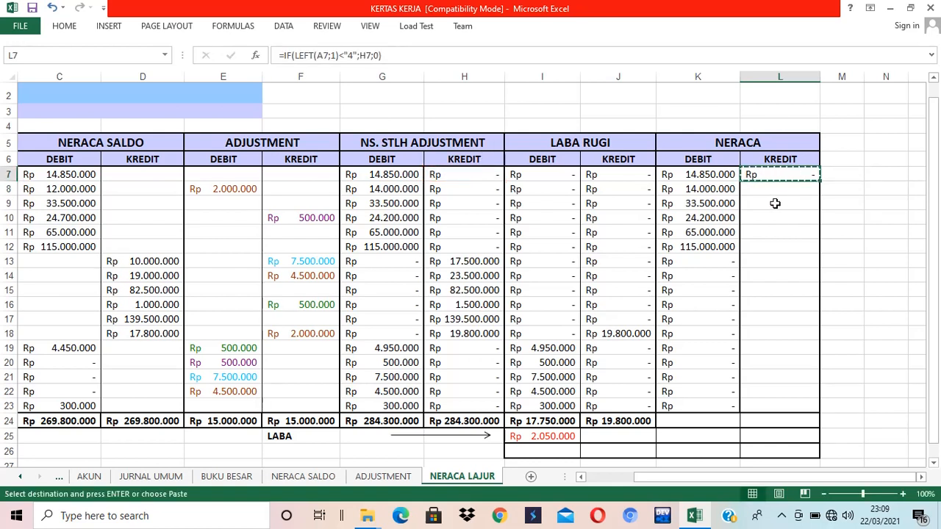
left_click_drag(763, 190, 772, 401)
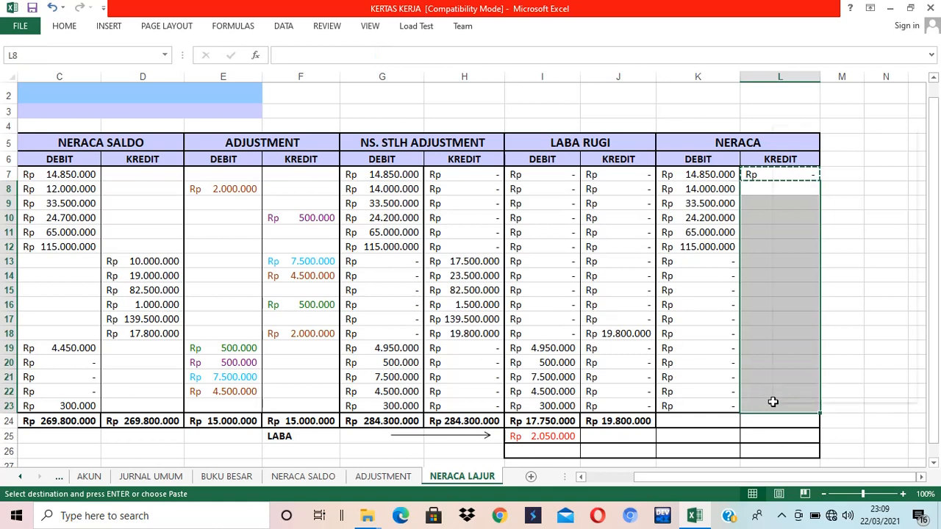
right_click(773, 402)
left_click(844, 188)
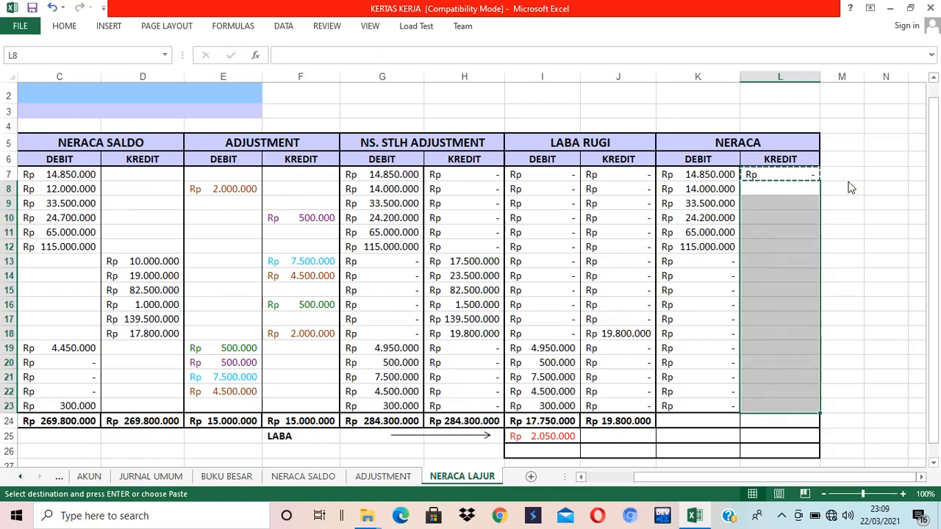
left_click(848, 248)
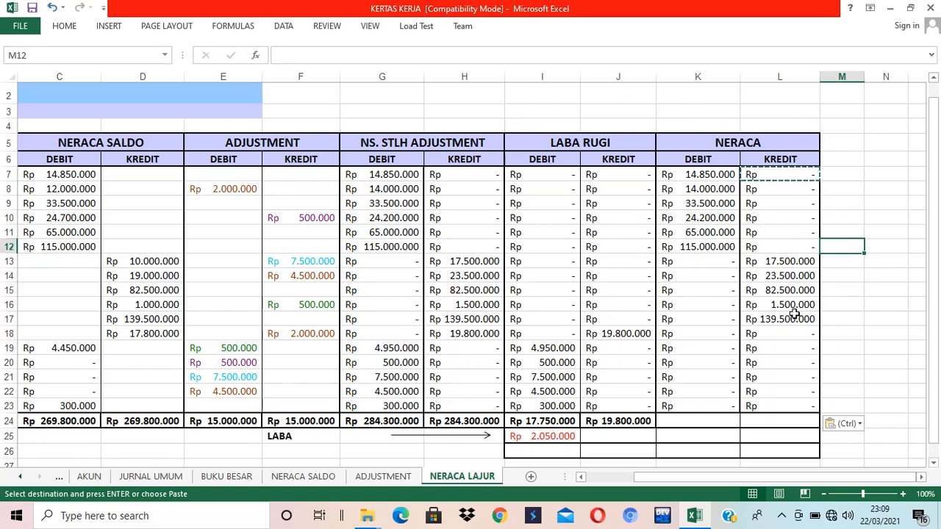
Compare the NERACA amounts in rows 7 to 17 and the LABA RUGI amounts in rows 18 to 23 with their account numbers.
left_click_drag(722, 480, 722, 479)
left_click_drag(707, 172, 795, 316)
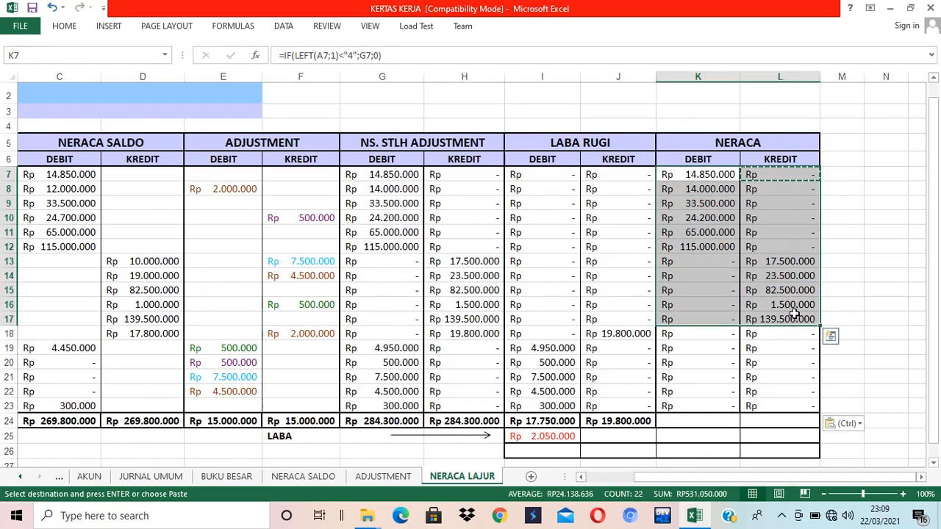
left_click_drag(783, 176, 798, 316)
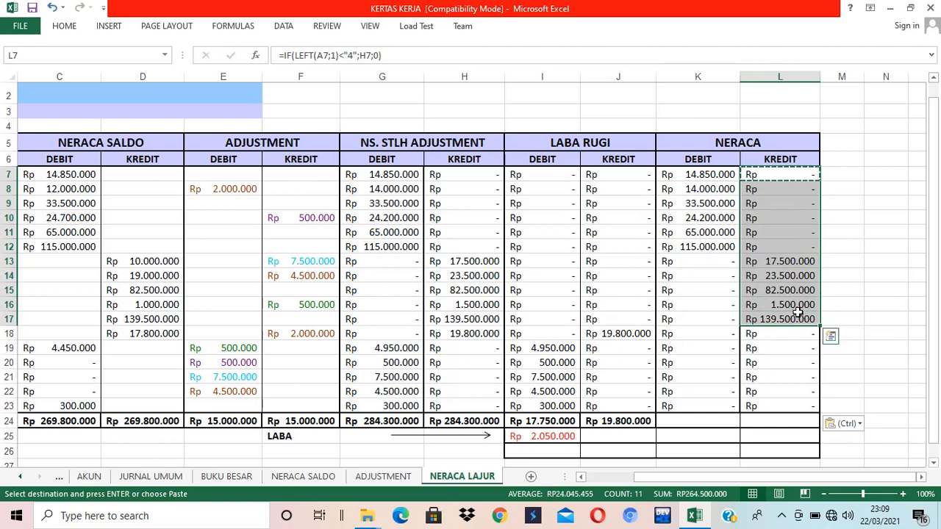
key("Left")
key("Left")
key("Right")
key("Right")
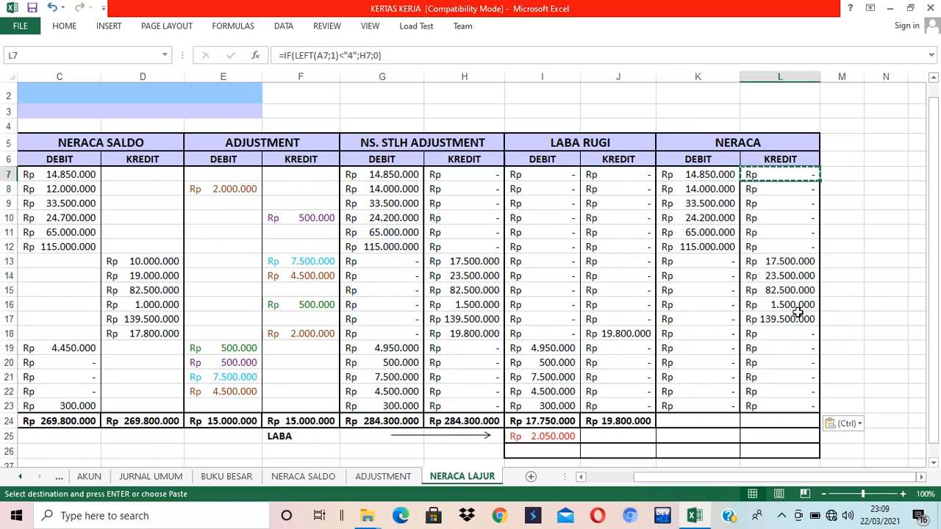
left_click_drag(774, 178, 4, 323)
key("ctrl+v")
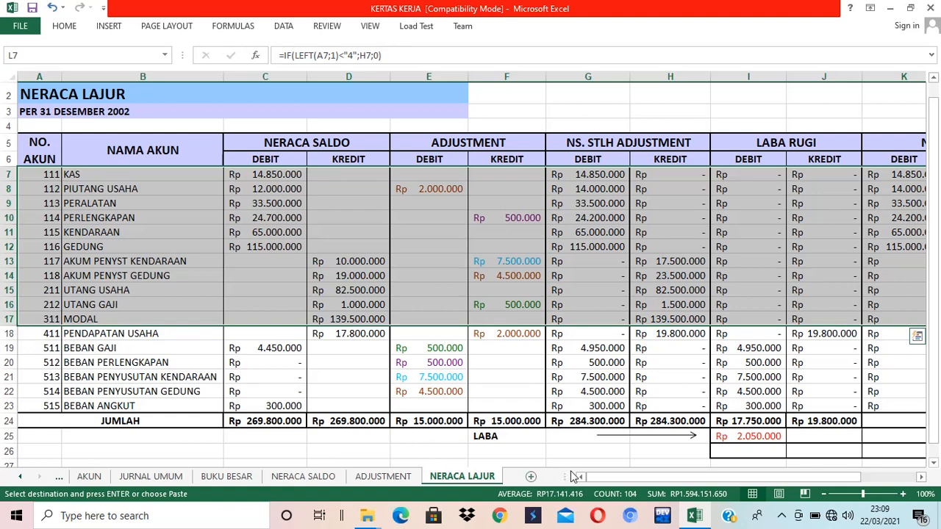
left_click_drag(616, 478, 702, 481)
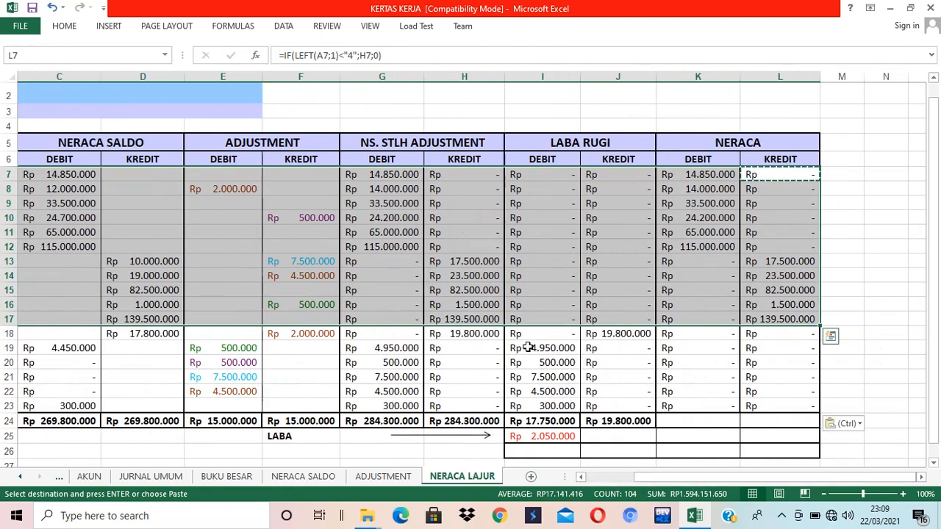
left_click_drag(542, 337, 620, 405)
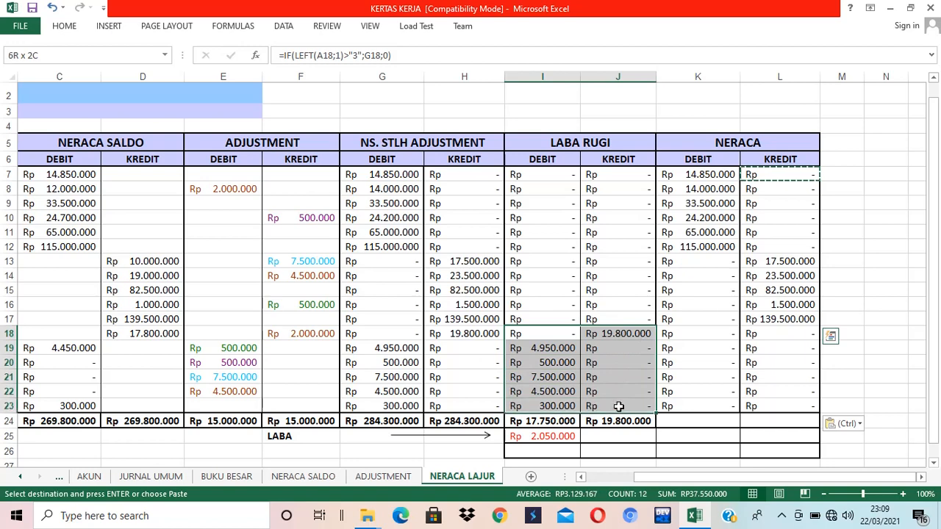
left_click_drag(639, 476, 544, 482)
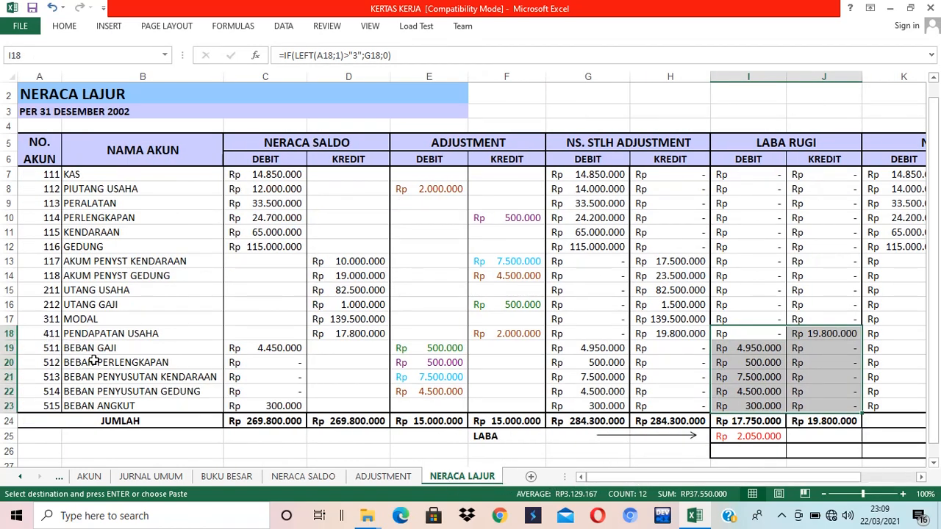
left_click_drag(650, 478, 700, 478)
Total the NERACA debit and credit columns by extending the LABA RUGI credit SUM formula from J24 into K24 and L24.
left_click(716, 418)
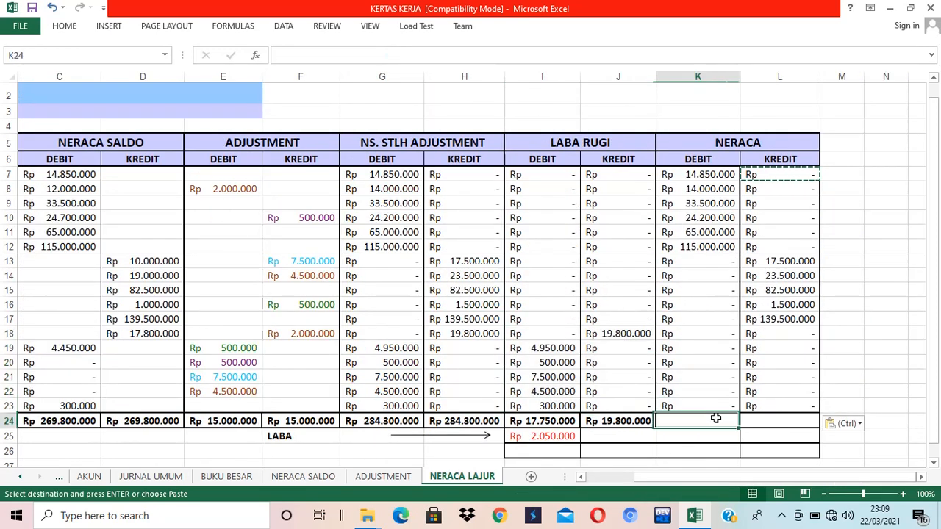
type("=")
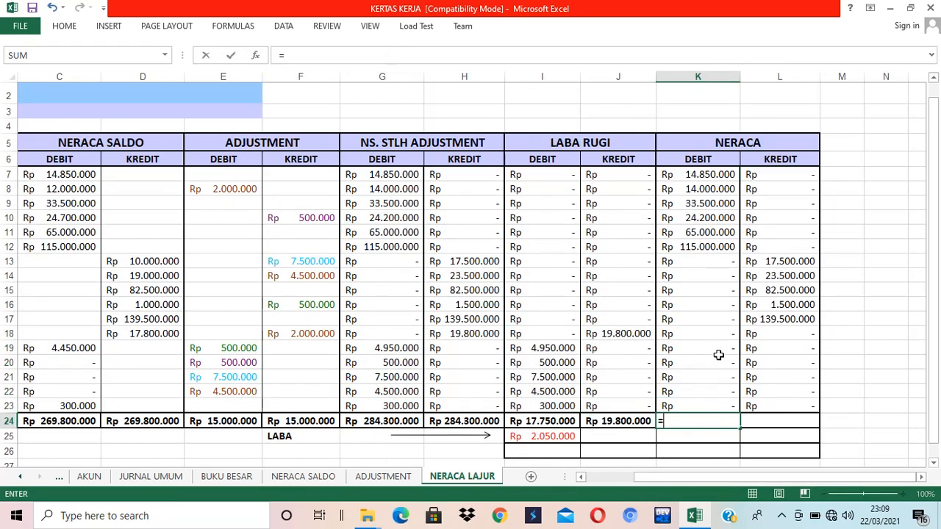
key("BackSpace")
left_click(623, 420)
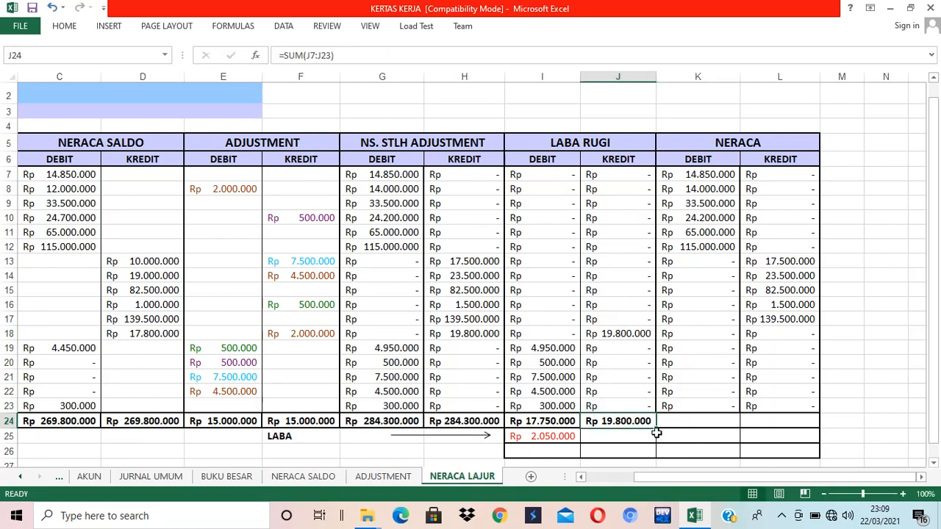
left_click_drag(657, 431, 800, 429)
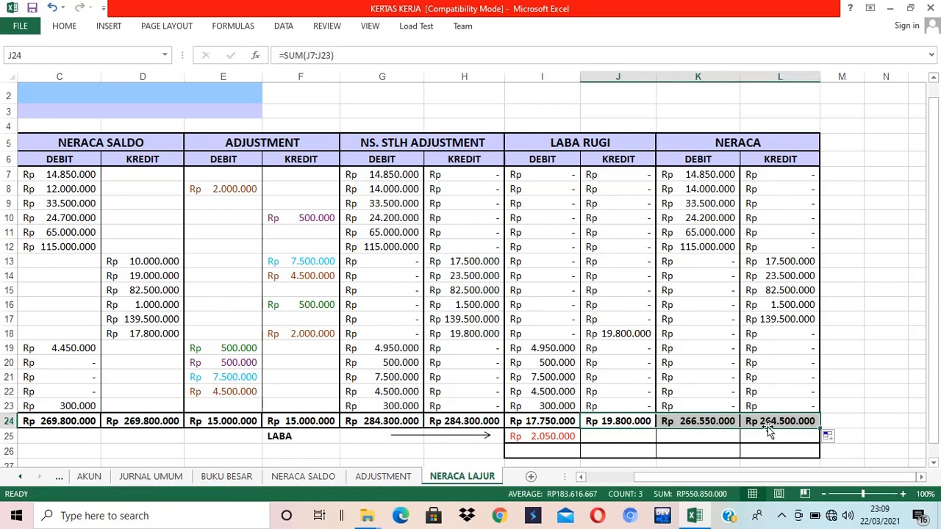
left_click_drag(784, 257, 779, 327)
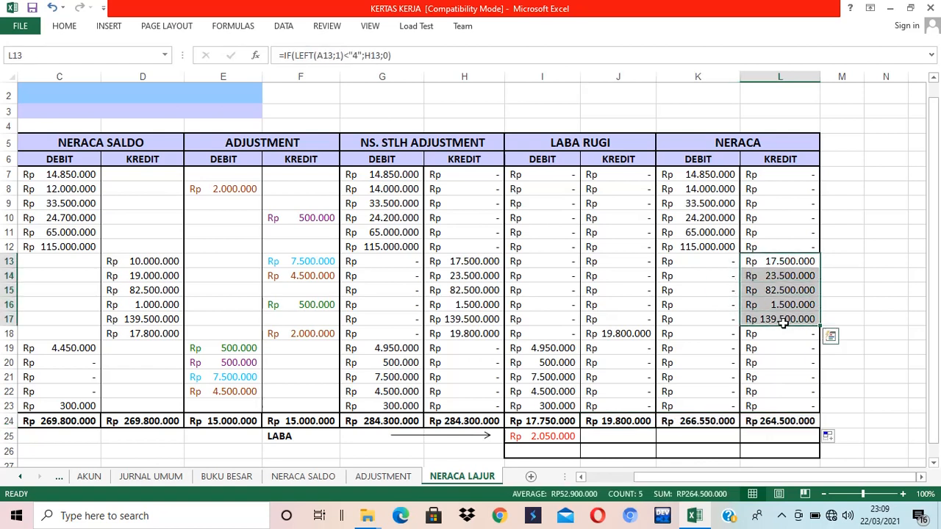
left_click(778, 323)
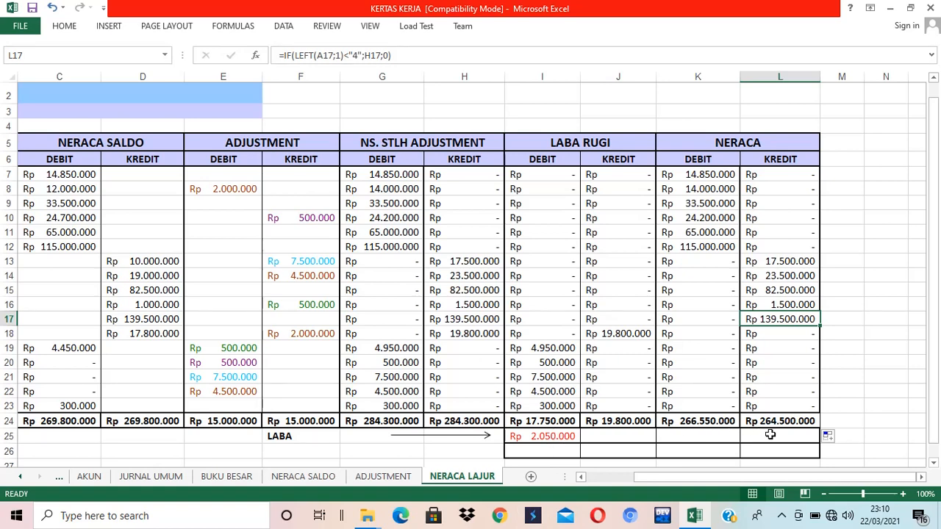
Add the LABA RUGI debit total and the LABA in I26 with =SUM(I24:I25).
left_click(553, 450)
scroll(644, 418, "down", 1)
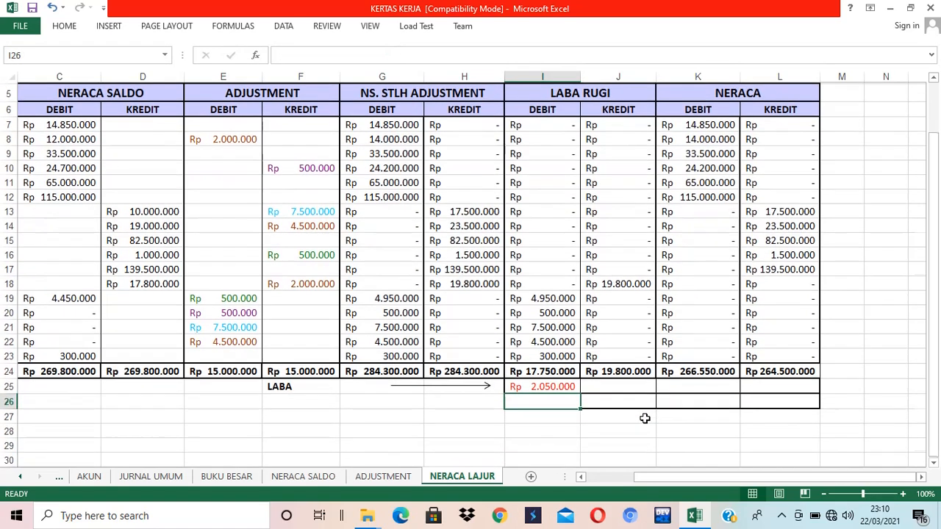
type("=SUM(")
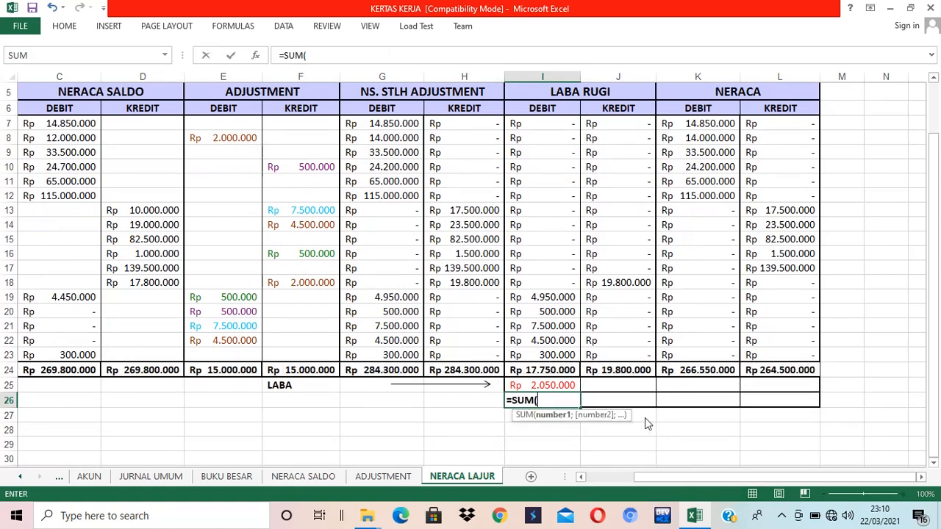
key("Up")
key("Up")
key("shift+Down")
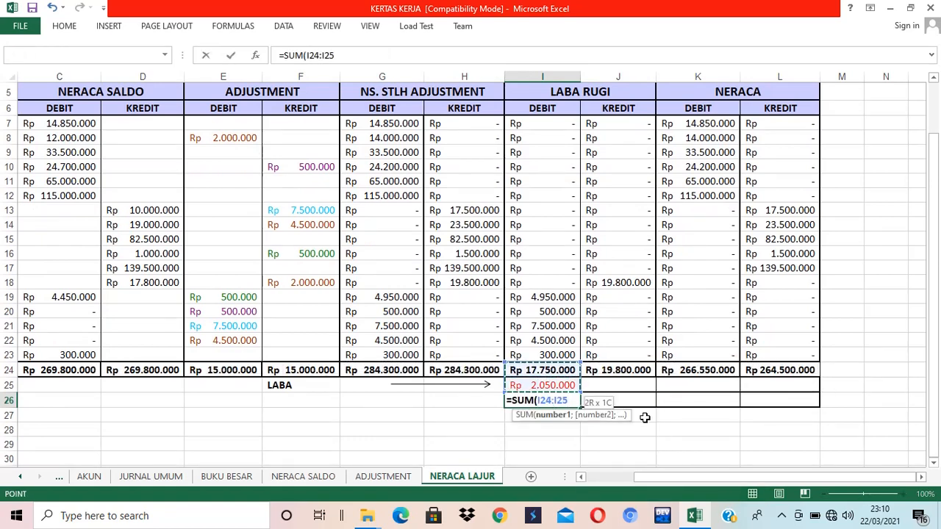
key("ctrl+Return")
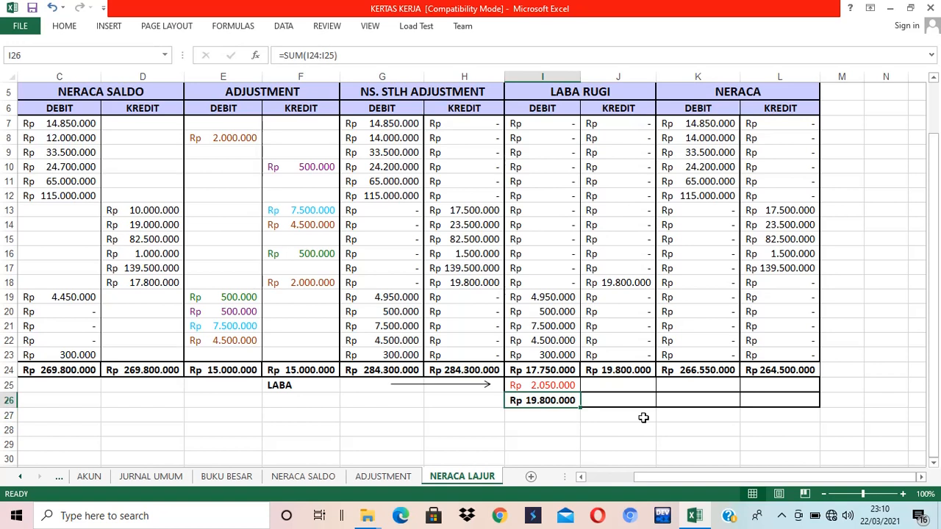
Extend the final LABA RUGI total formula from I26 into J26 and check both cells.
left_click_drag(581, 408, 637, 413)
left_click(553, 403)
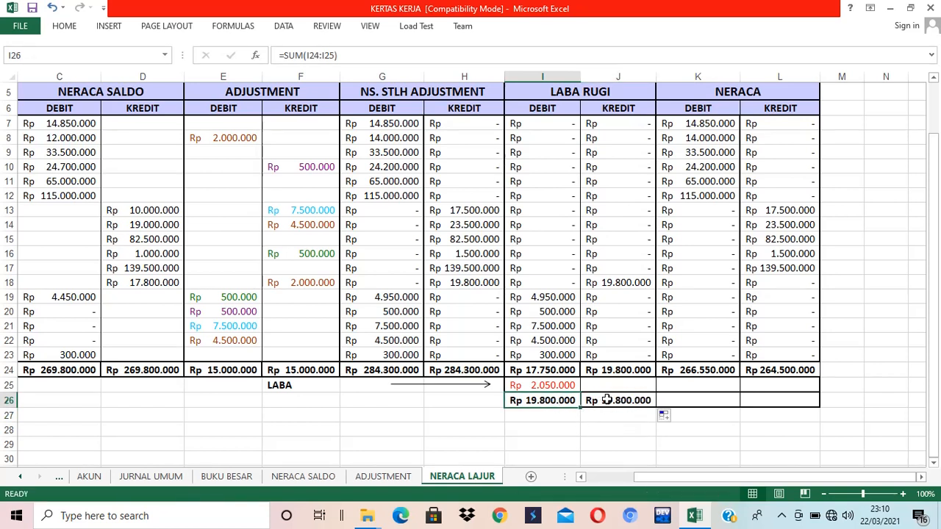
left_click(608, 400)
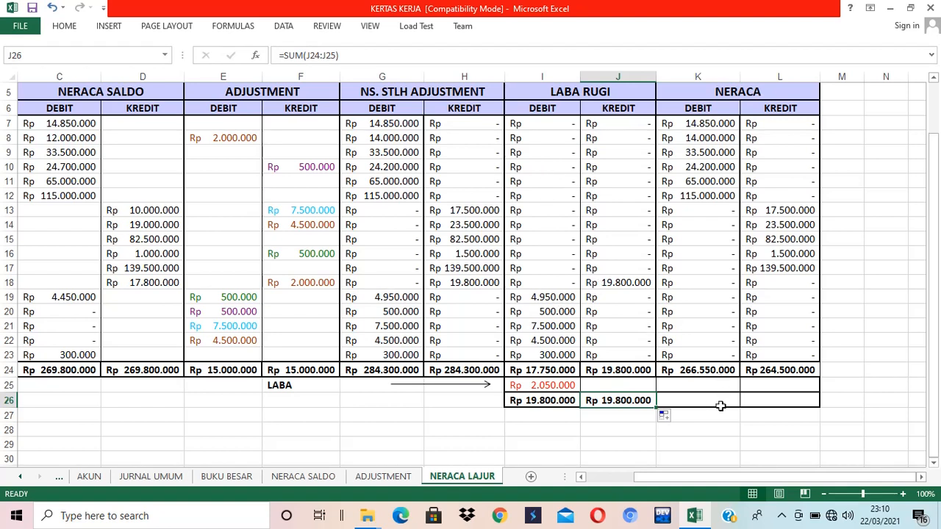
Carry the LABA amount into the NERACA credit column by linking cell L25 to I25.
left_click(719, 405)
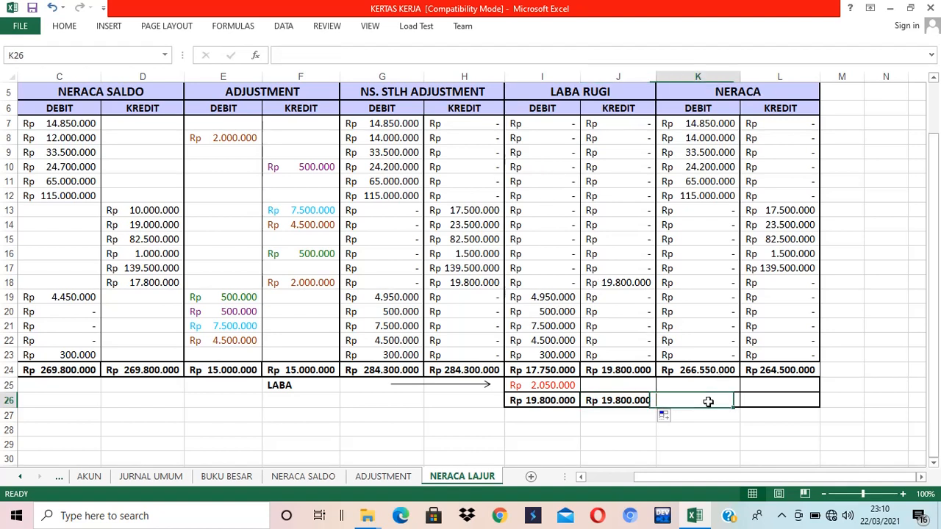
left_click(527, 385)
left_click(768, 385)
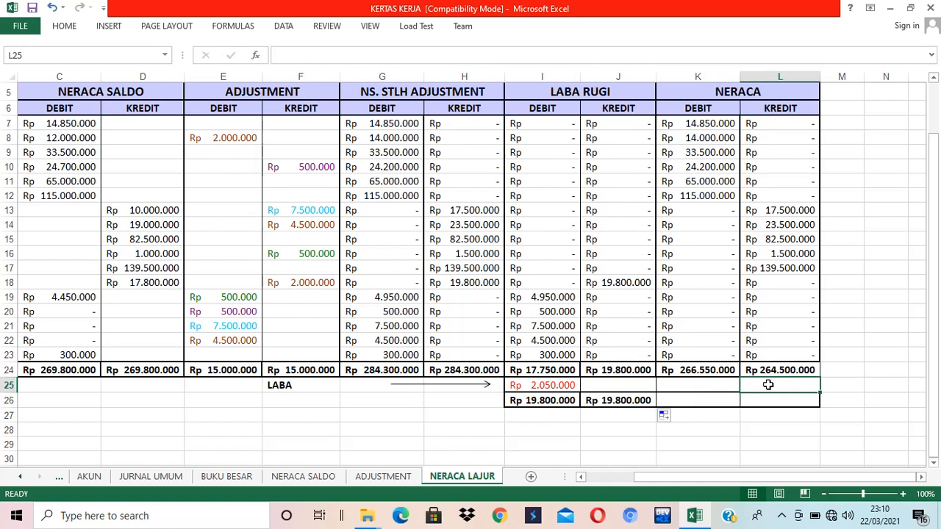
type("=")
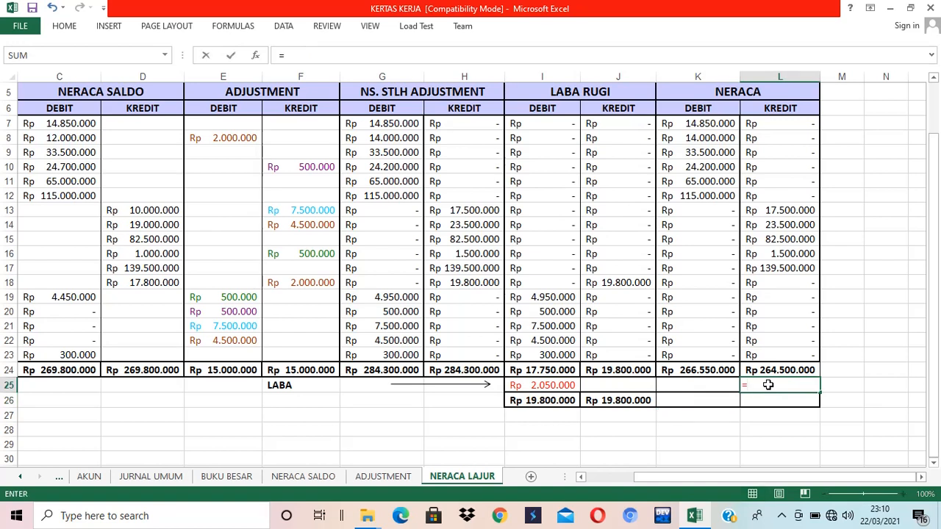
left_click(552, 388)
key("Return")
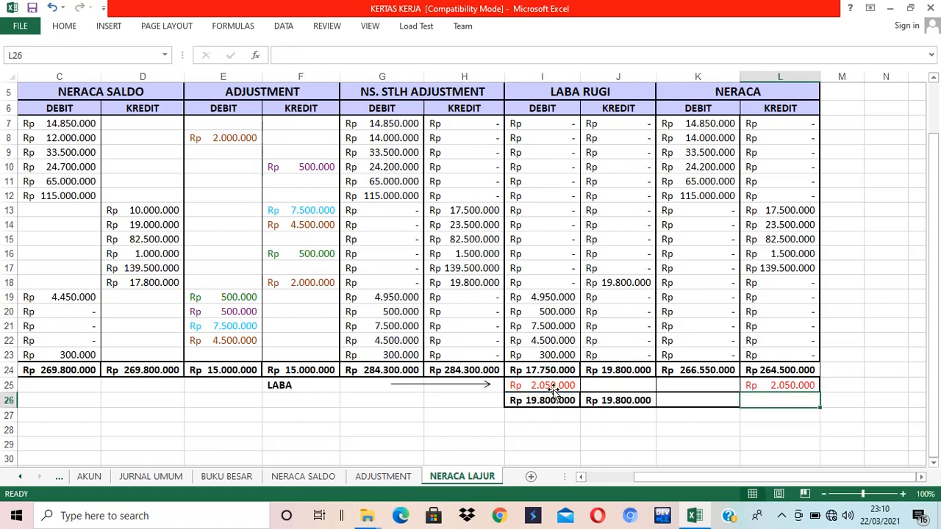
Calculate the final NERACA debit total in K26 with =SUM(K24:K25).
left_click(717, 400)
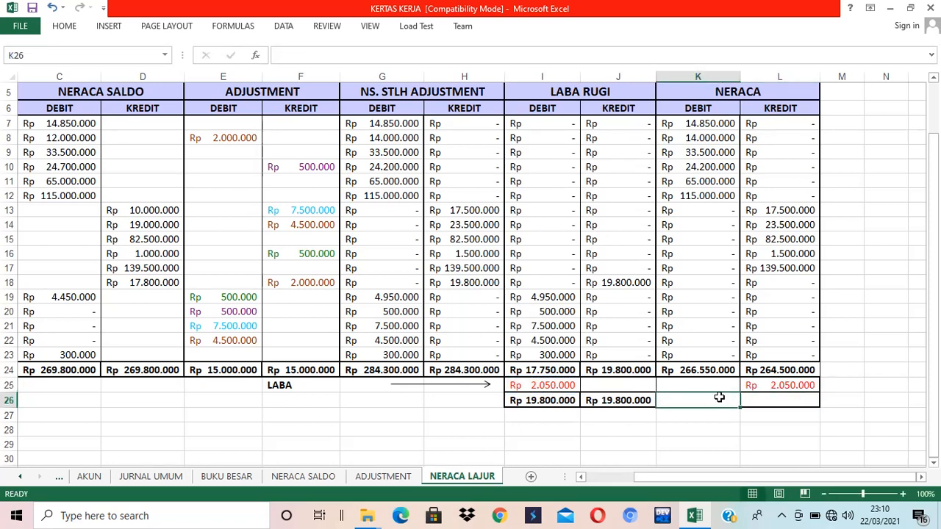
type("=SUM(")
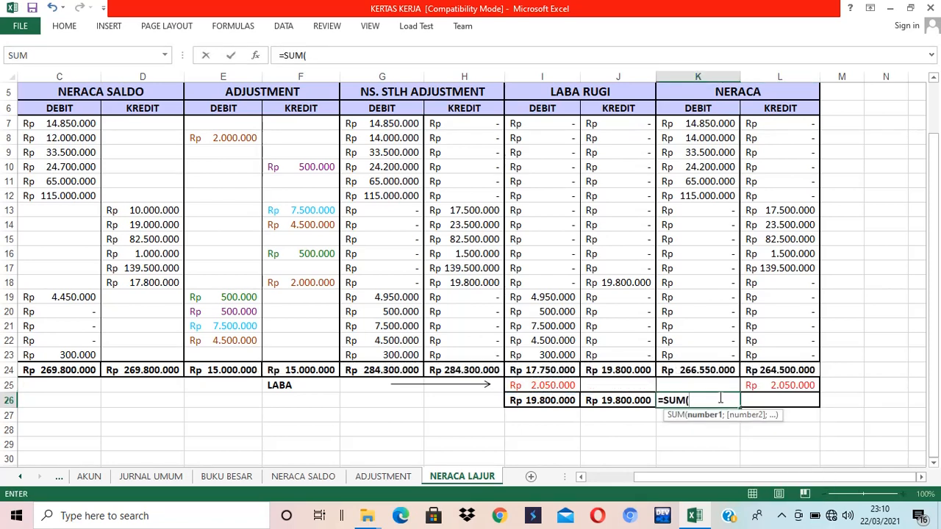
key("Up")
key("shift+Up")
type(")")
key("Return")
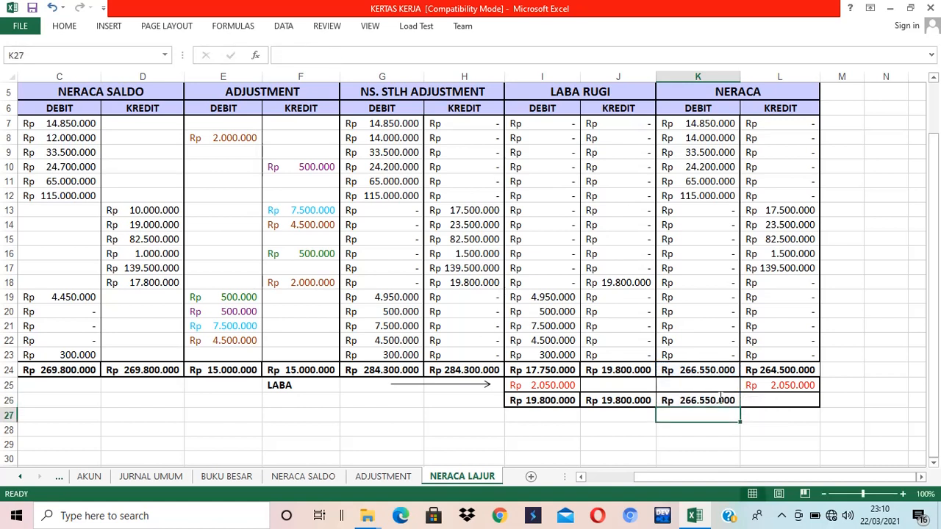
Extend the final NERACA debit total formula from K26 into L26 and check K26.
left_click(721, 399)
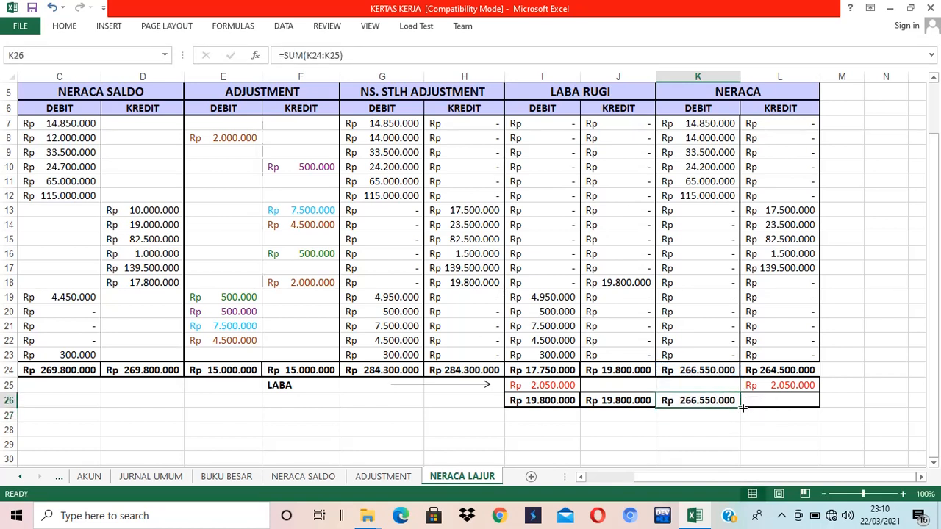
left_click_drag(743, 407, 797, 405)
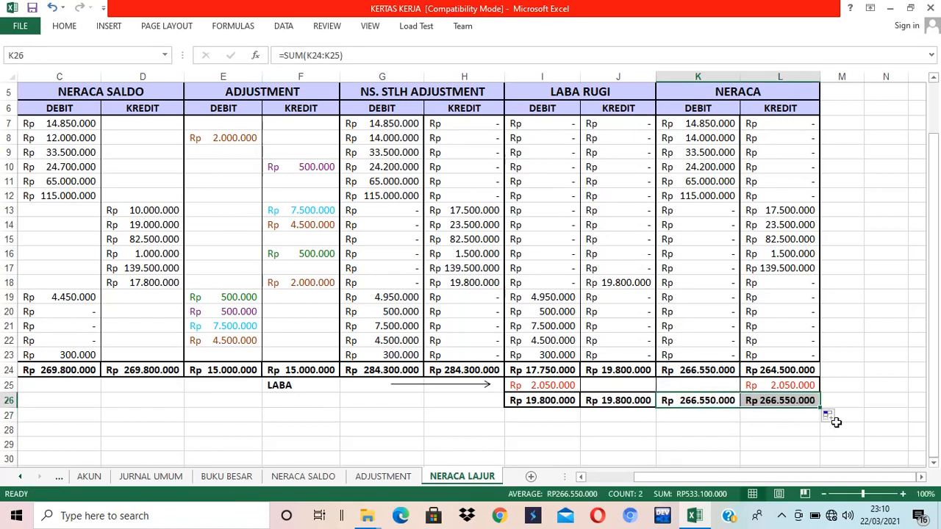
left_click(724, 404)
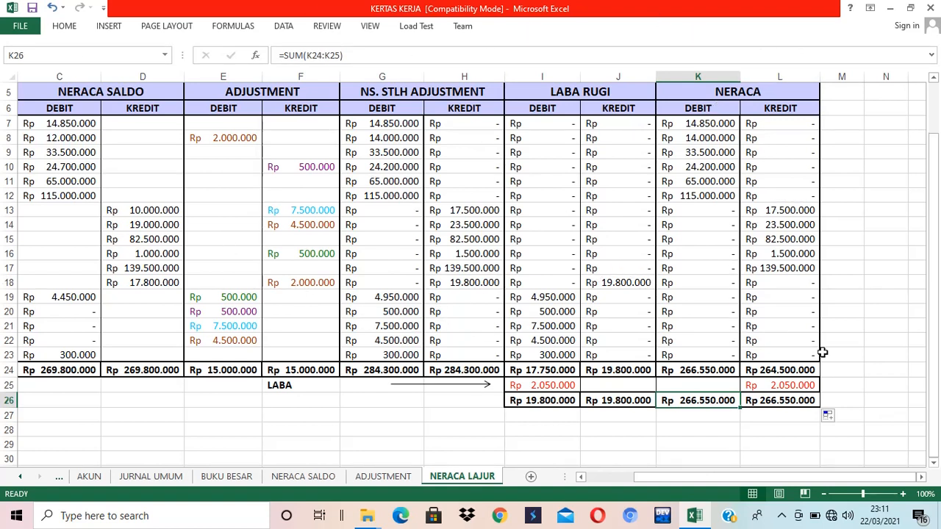
Review the LABA row from F25 to L25, the NERACA credit totals in L26 and L24, and the worksheet's headings and account names.
left_click_drag(280, 388, 808, 375)
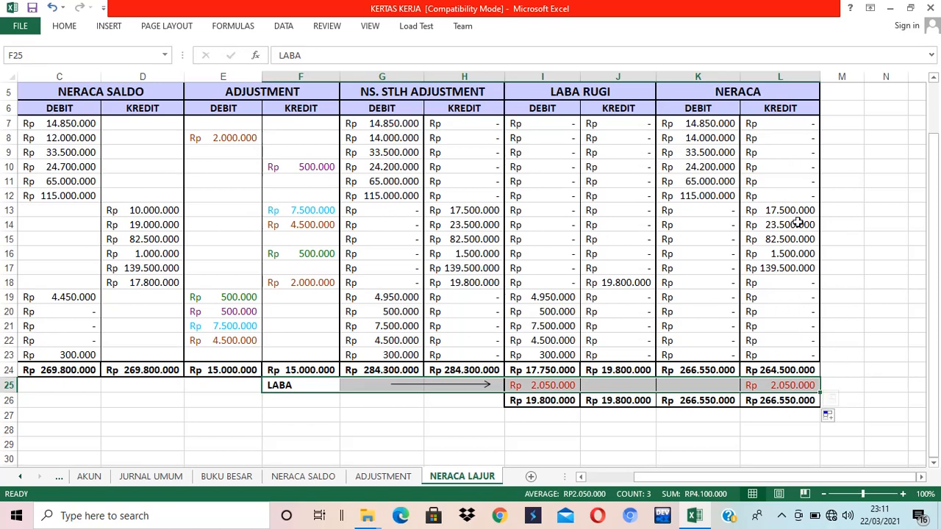
left_click(794, 400)
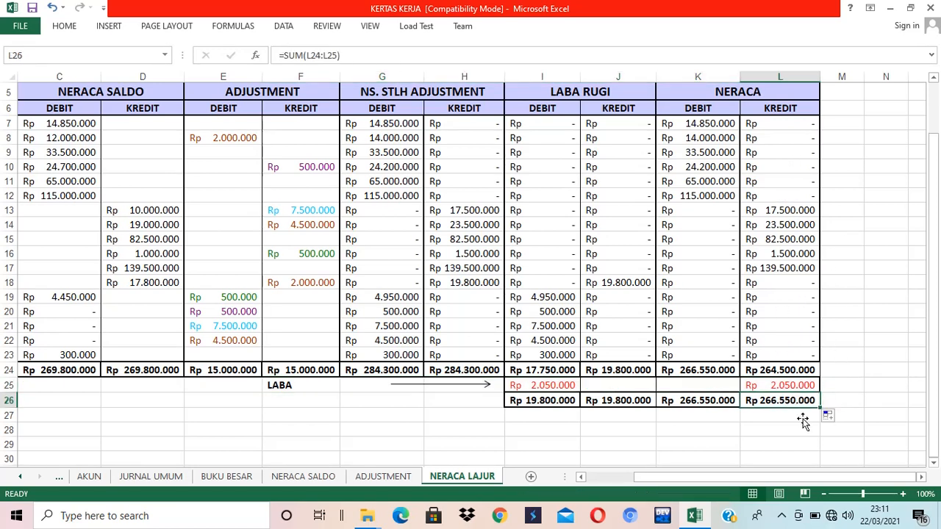
left_click(782, 370)
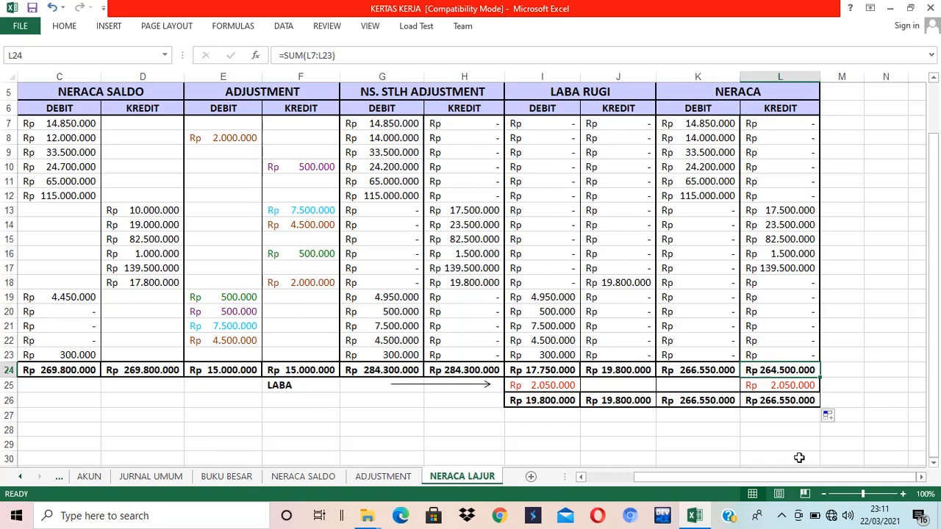
scroll(799, 457, "up", 2)
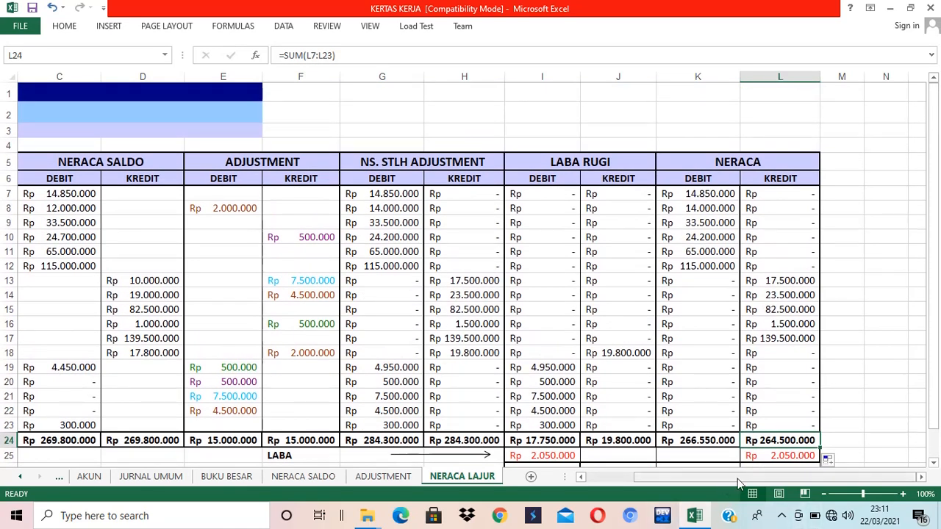
left_click_drag(752, 478, 644, 478)
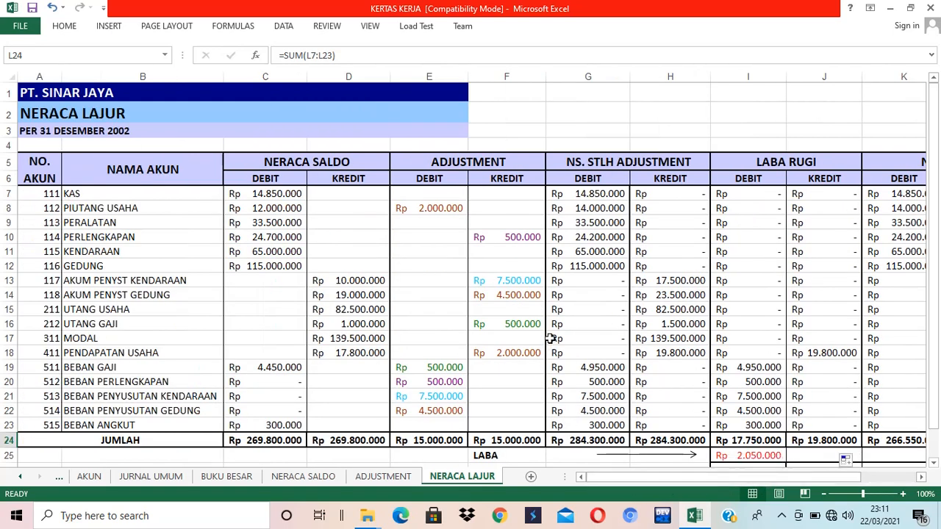